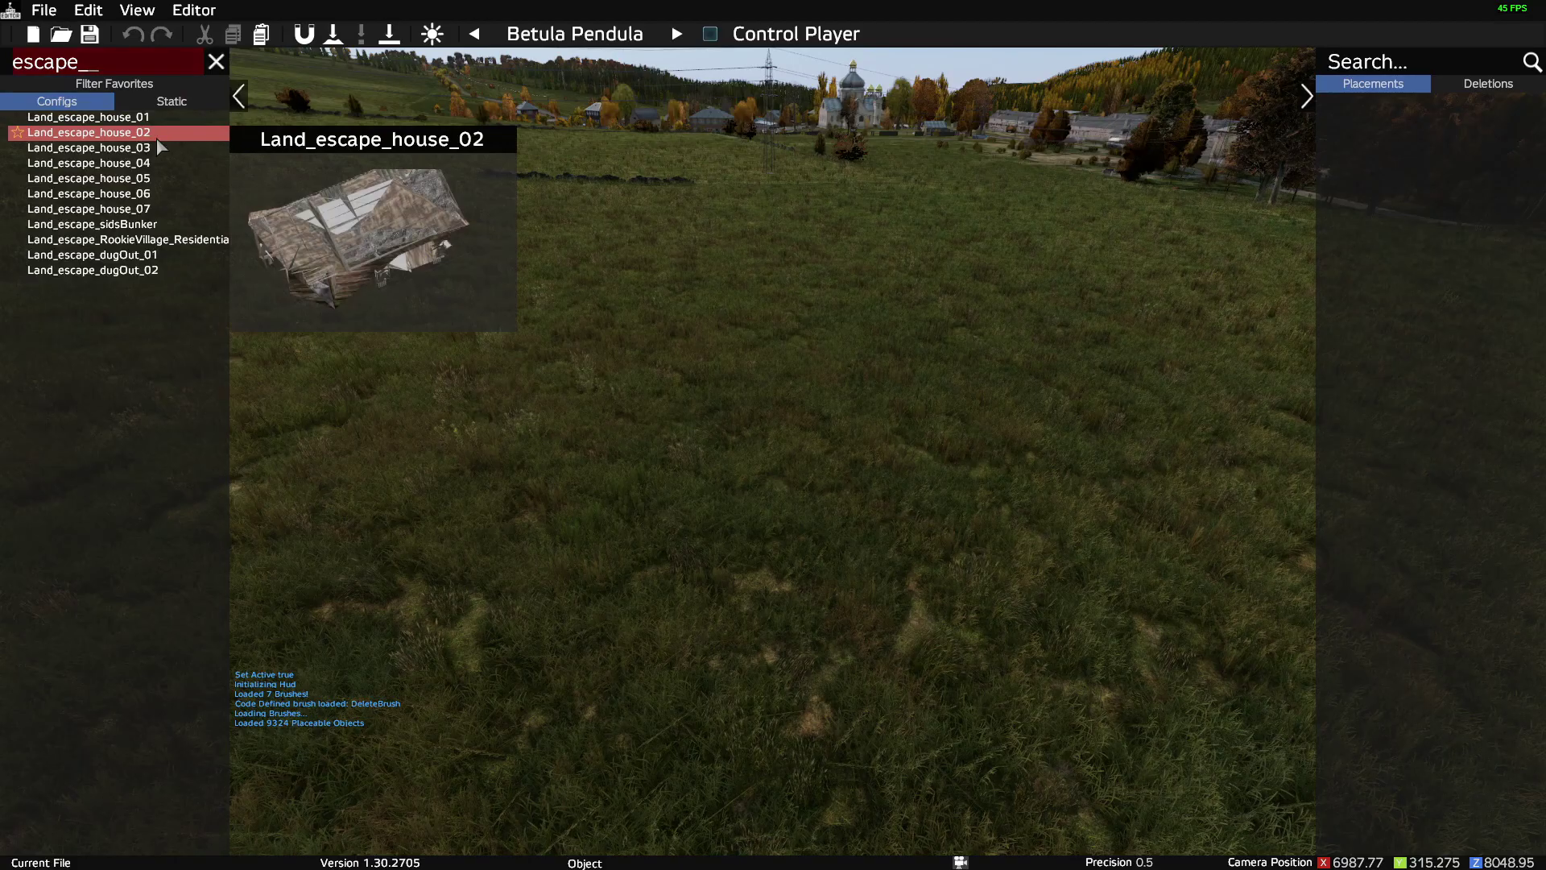
Place Land_escape_house_01 and Land_escape_house_02 side by side in the open field.
{"action": "left_click", "coordinate": [158, 125]}
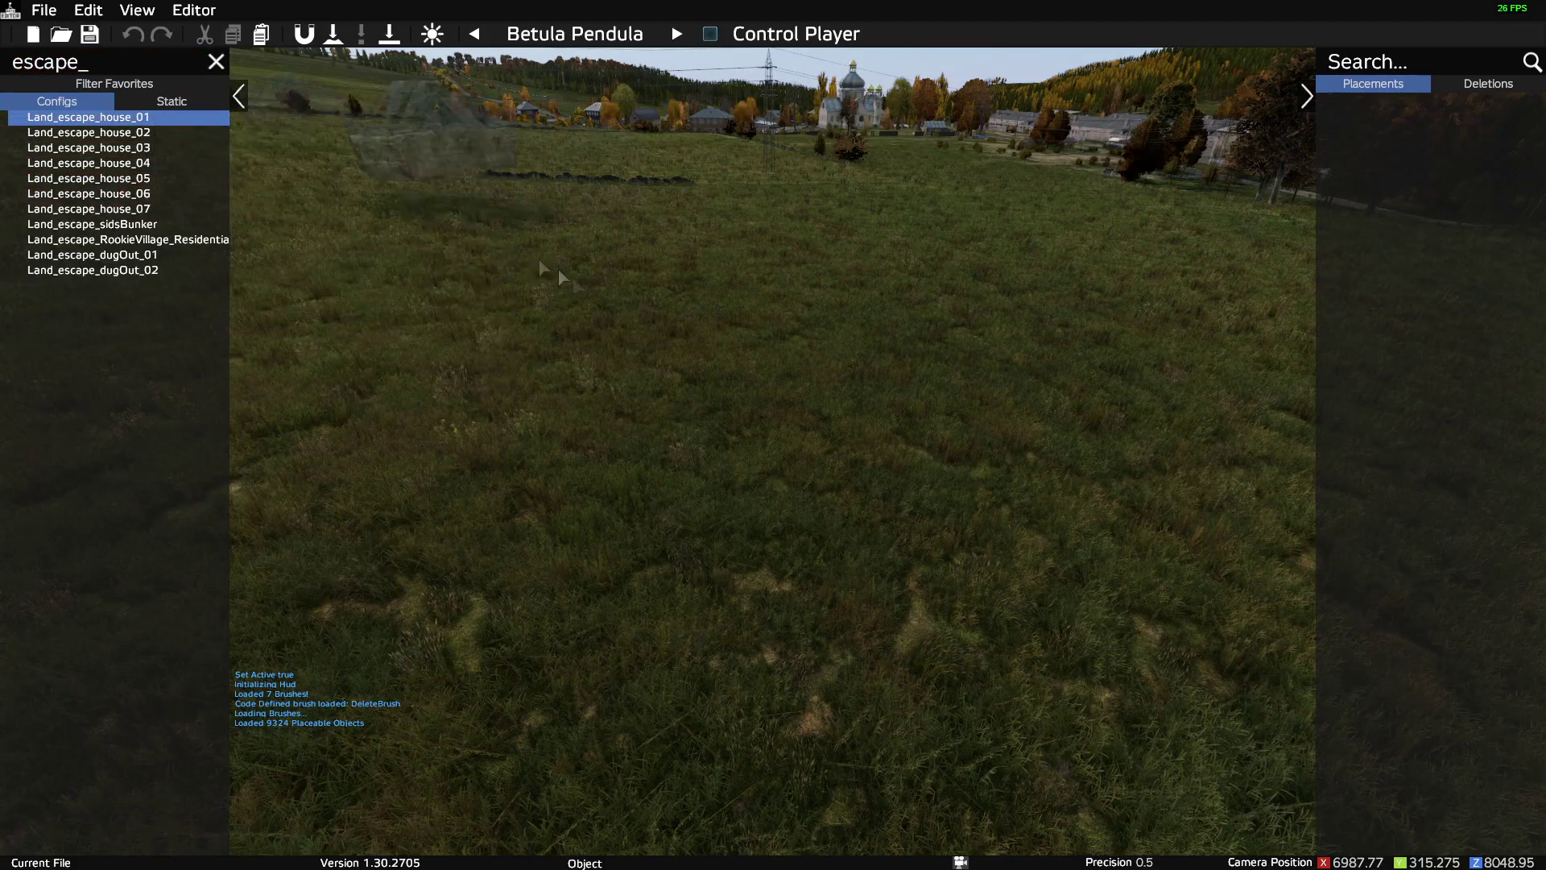
{"action": "left_click", "coordinate": [795, 390]}
{"action": "mouse_move", "coordinate": [796, 387]}
{"action": "left_mouse_down"}
{"action": "mouse_move", "coordinate": [798, 449]}
{"action": "mouse_move", "coordinate": [971, 427]}
{"action": "mouse_move", "coordinate": [685, 349]}
{"action": "mouse_move", "coordinate": [823, 319]}
{"action": "mouse_move", "coordinate": [729, 343]}
{"action": "mouse_move", "coordinate": [676, 382]}
{"action": "left_mouse_up"}
{"action": "left_click", "coordinate": [89, 132]}
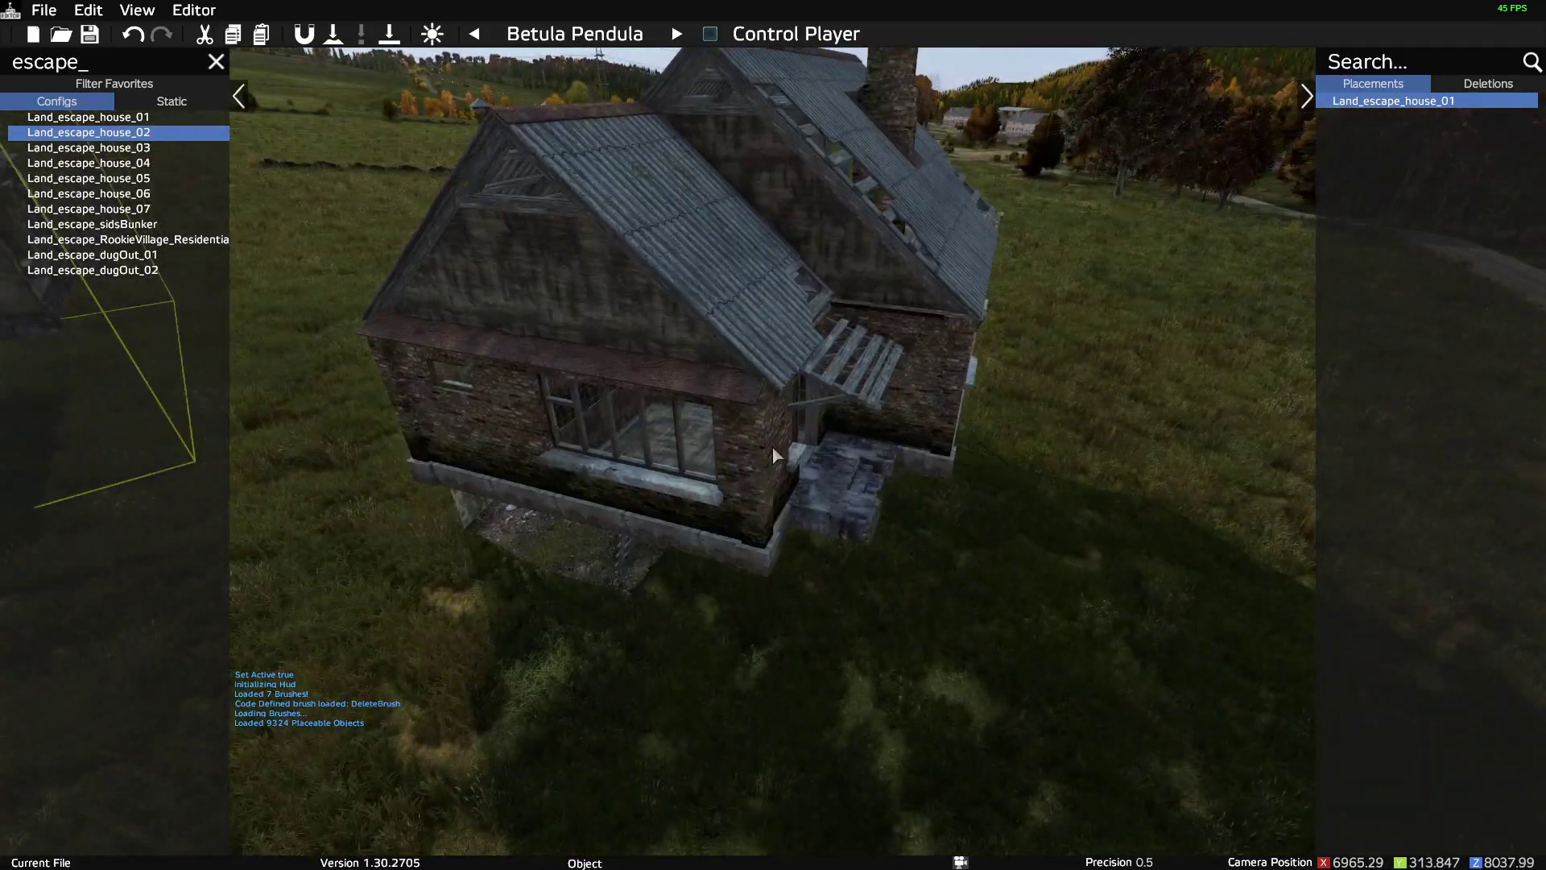
{"action": "left_click", "coordinate": [776, 435]}
{"action": "left_click_drag", "start_coordinate": [706, 430], "coordinate": [916, 396]}
Examine both placed houses up close, including the brick walls, windows, roof and chimney.
{"action": "key", "text": "w"}
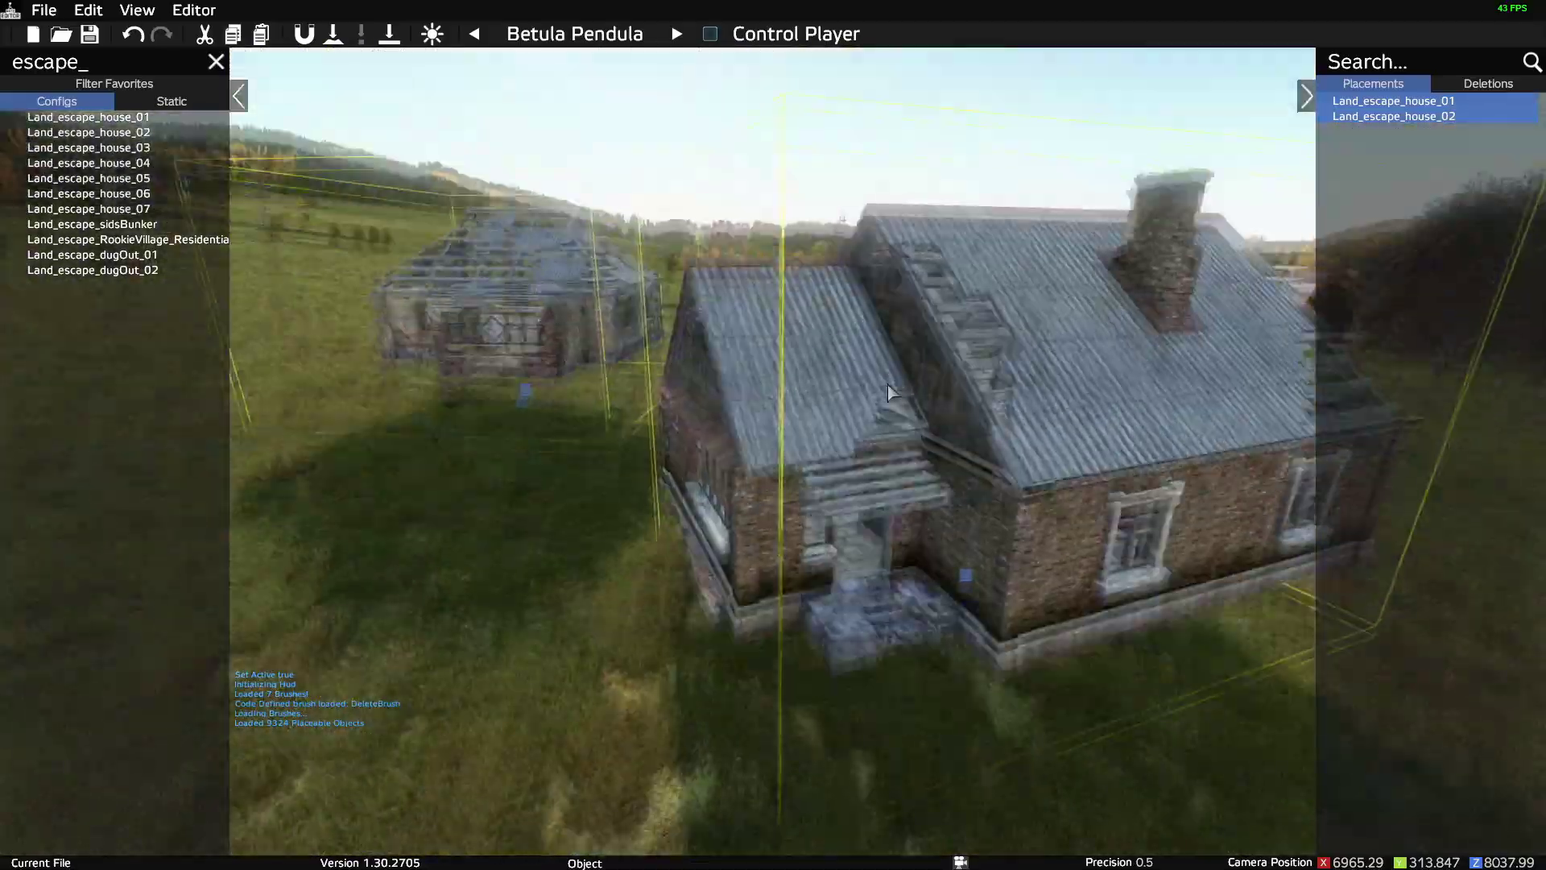
{"action": "key", "text": "s"}
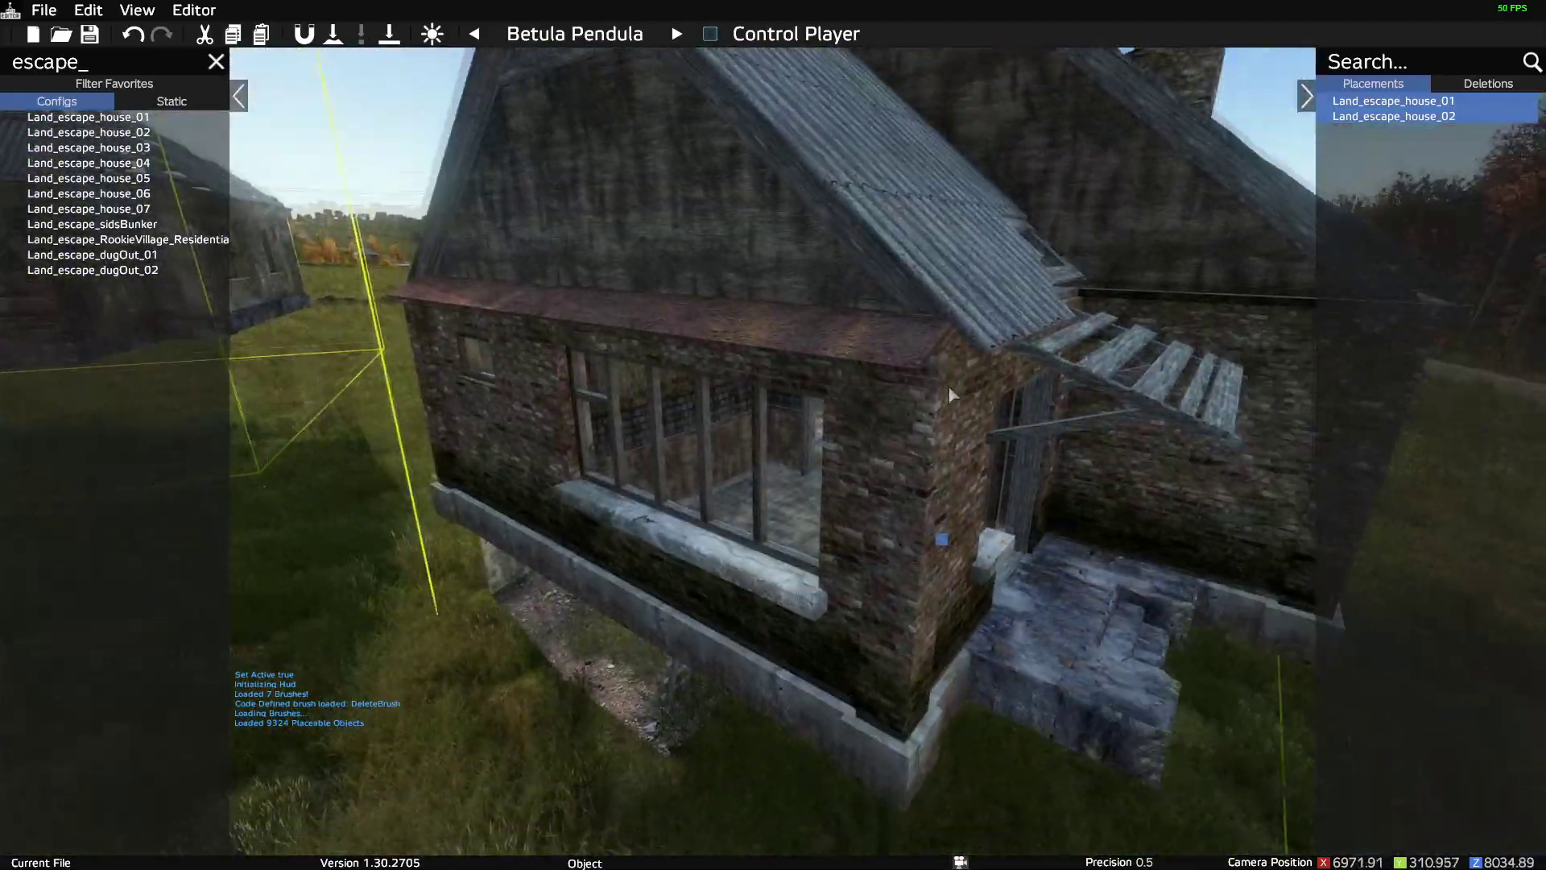
{"action": "key", "text": "w"}
{"action": "key", "text": "d"}
{"action": "key", "text": "s"}
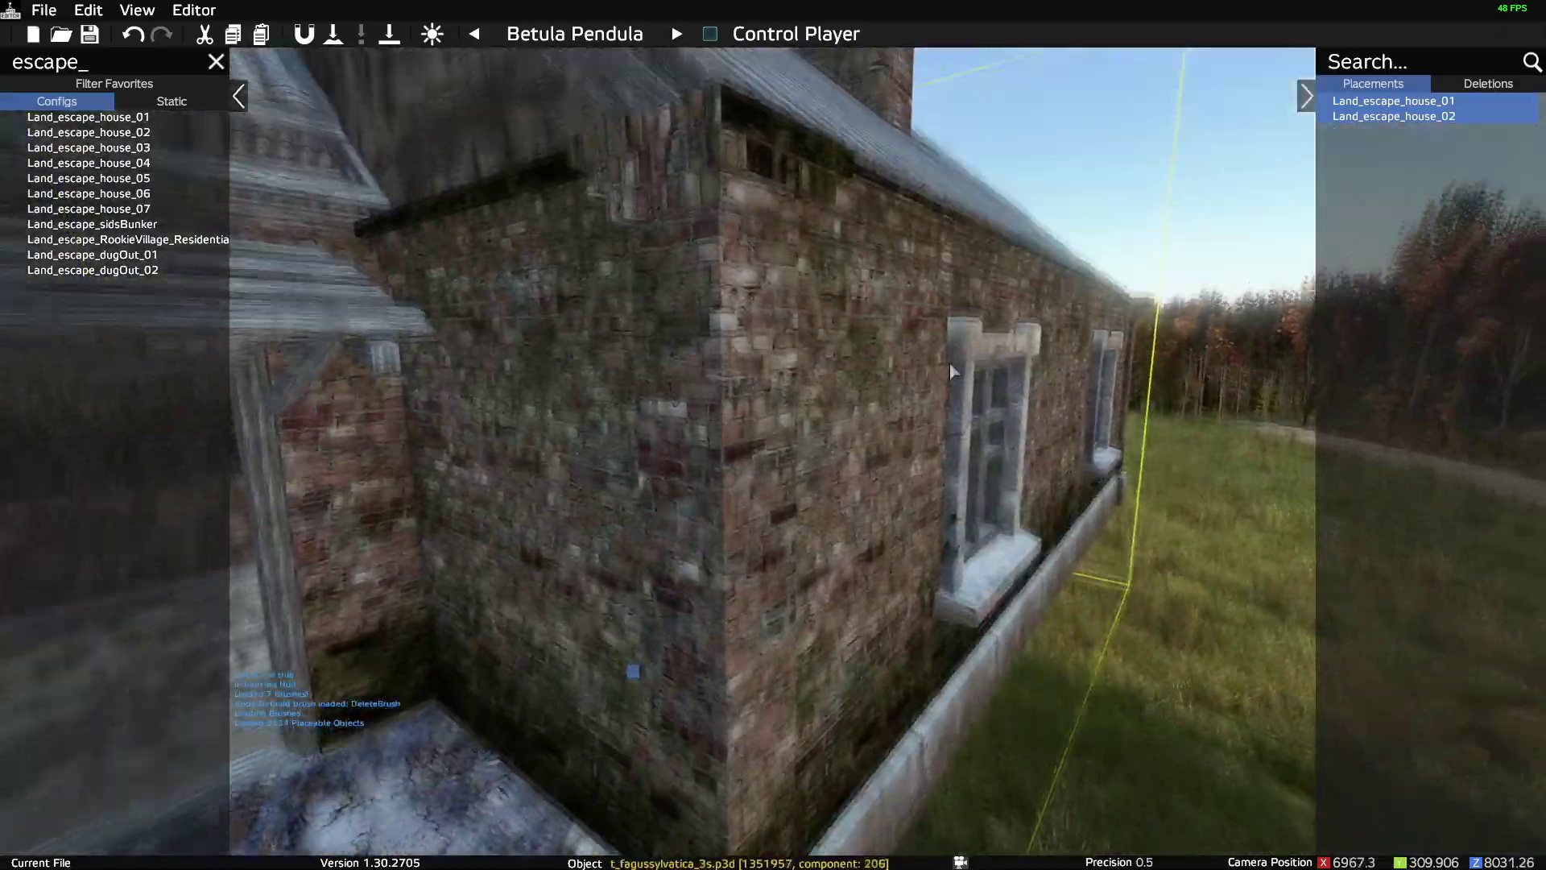
{"action": "key", "text": "w"}
{"action": "key", "text": "q"}
{"action": "key", "text": "w"}
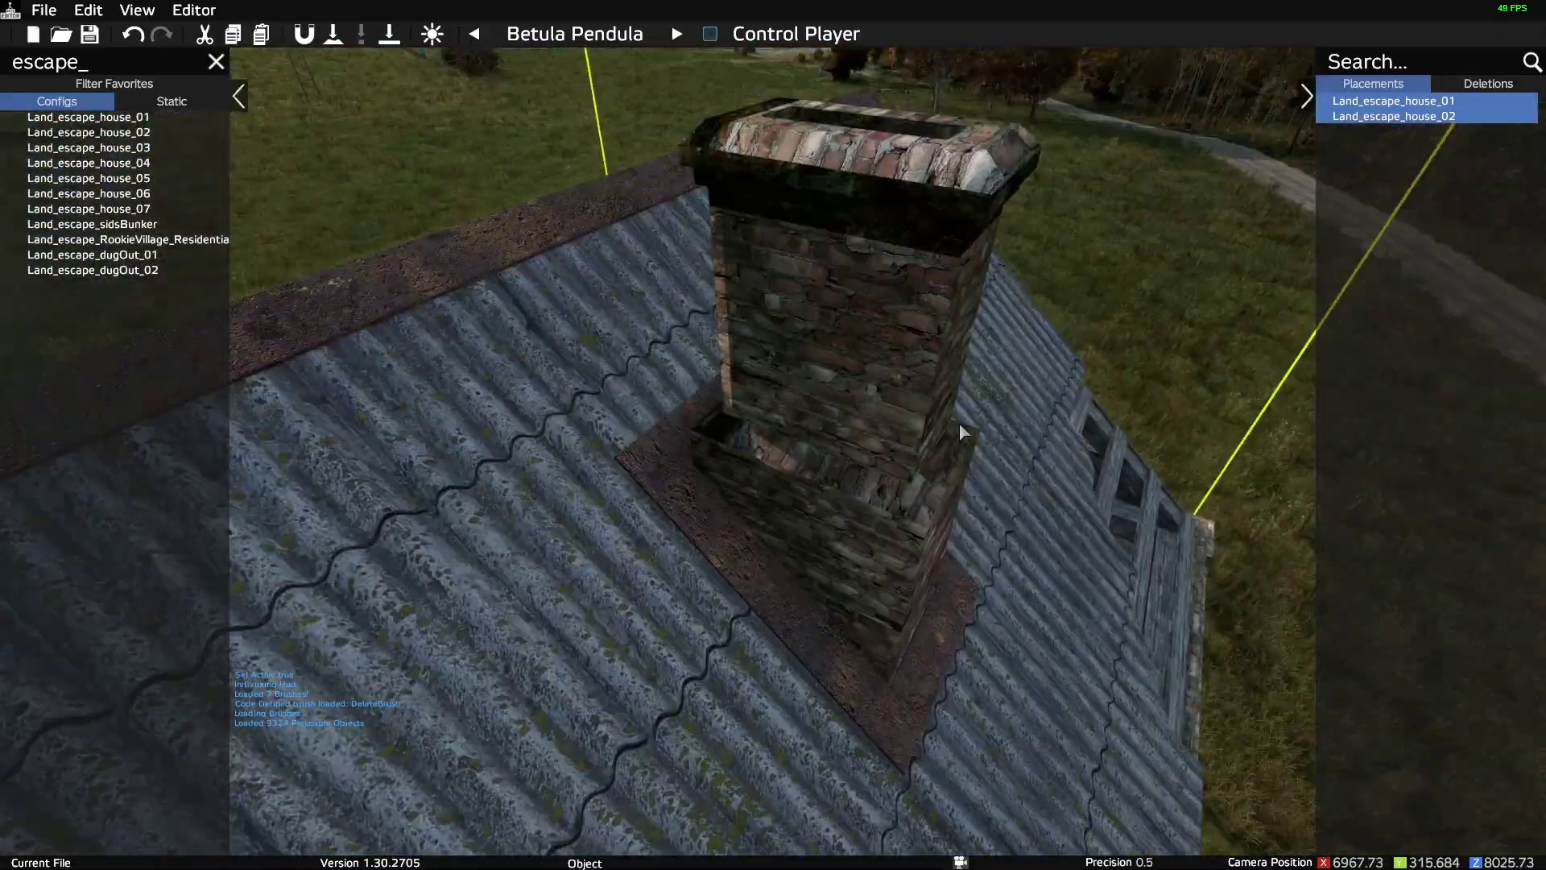
{"action": "key", "text": "q"}
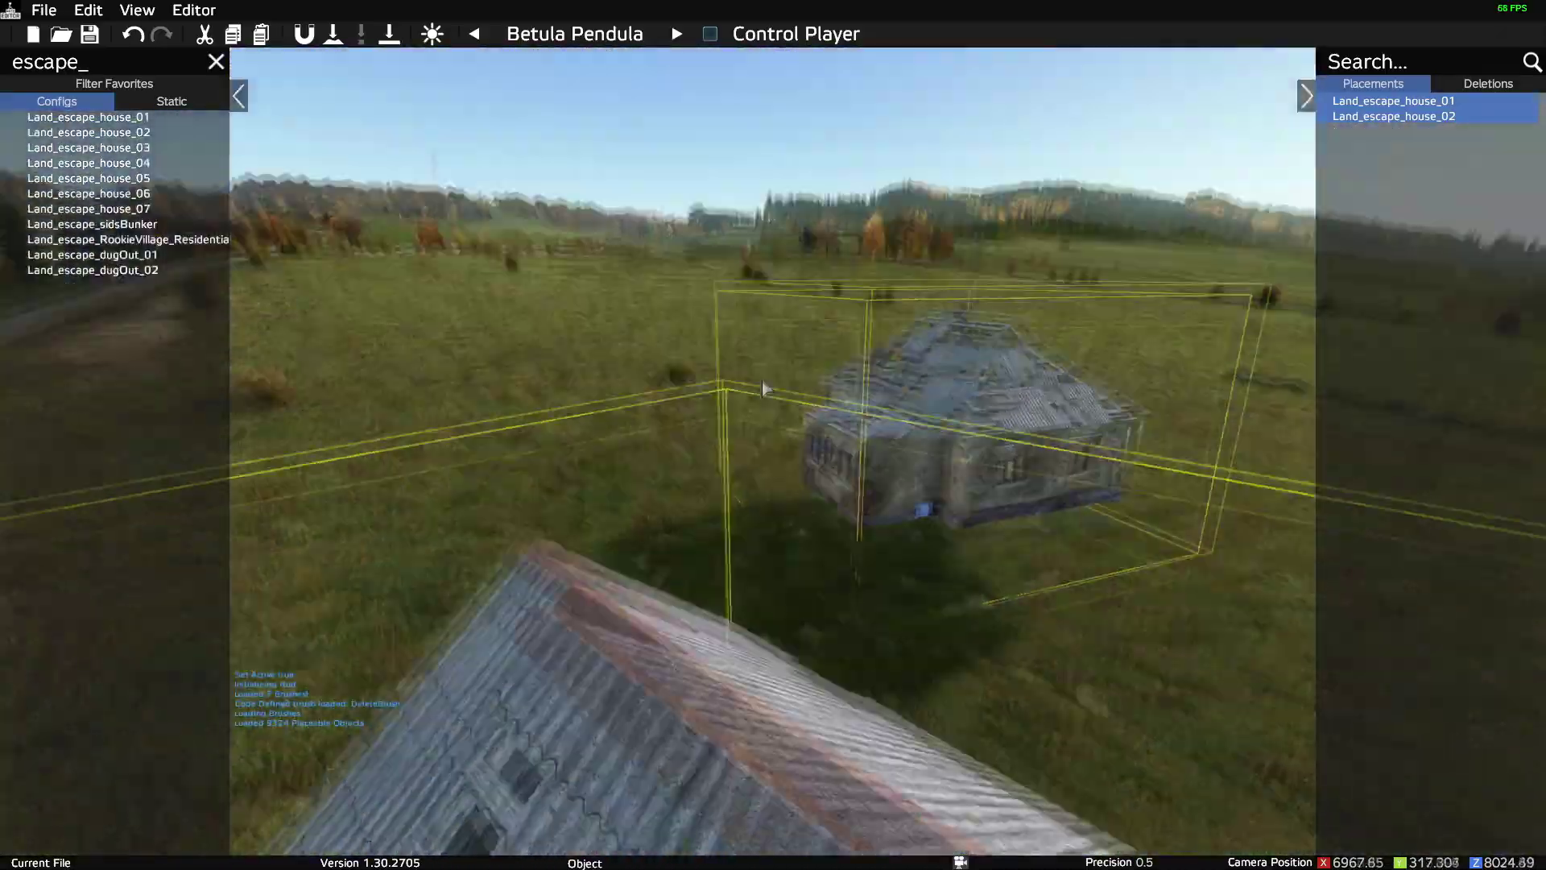
{"action": "key", "text": "w"}
{"action": "key", "text": "d"}
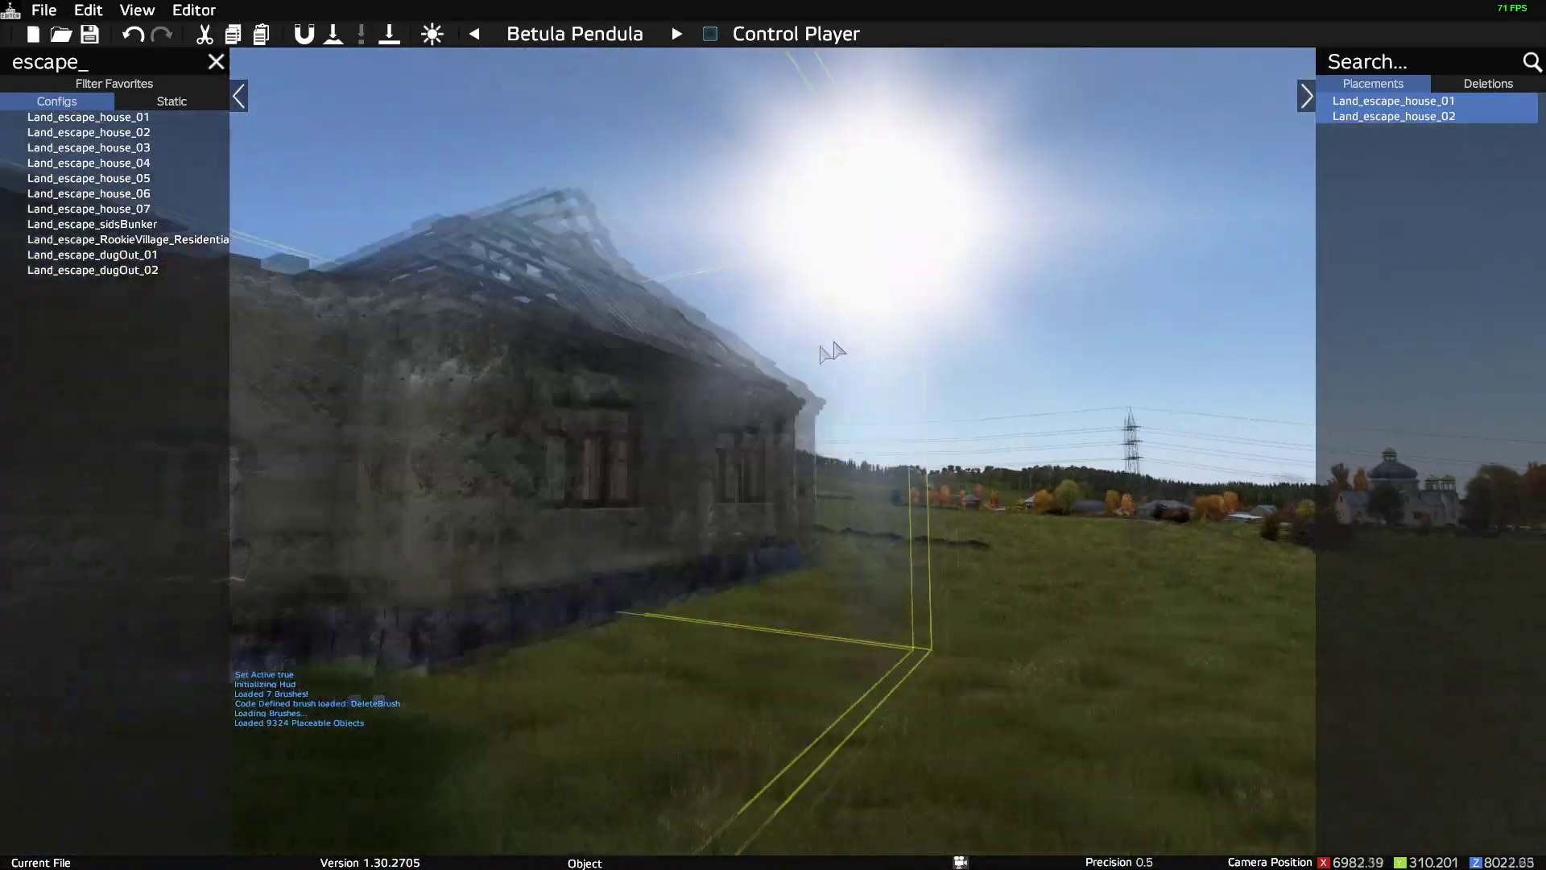
Place Land_escape_sidsBunker on the grass in front of the two houses.
{"action": "left_click", "coordinate": [120, 226]}
{"action": "key", "text": "s"}
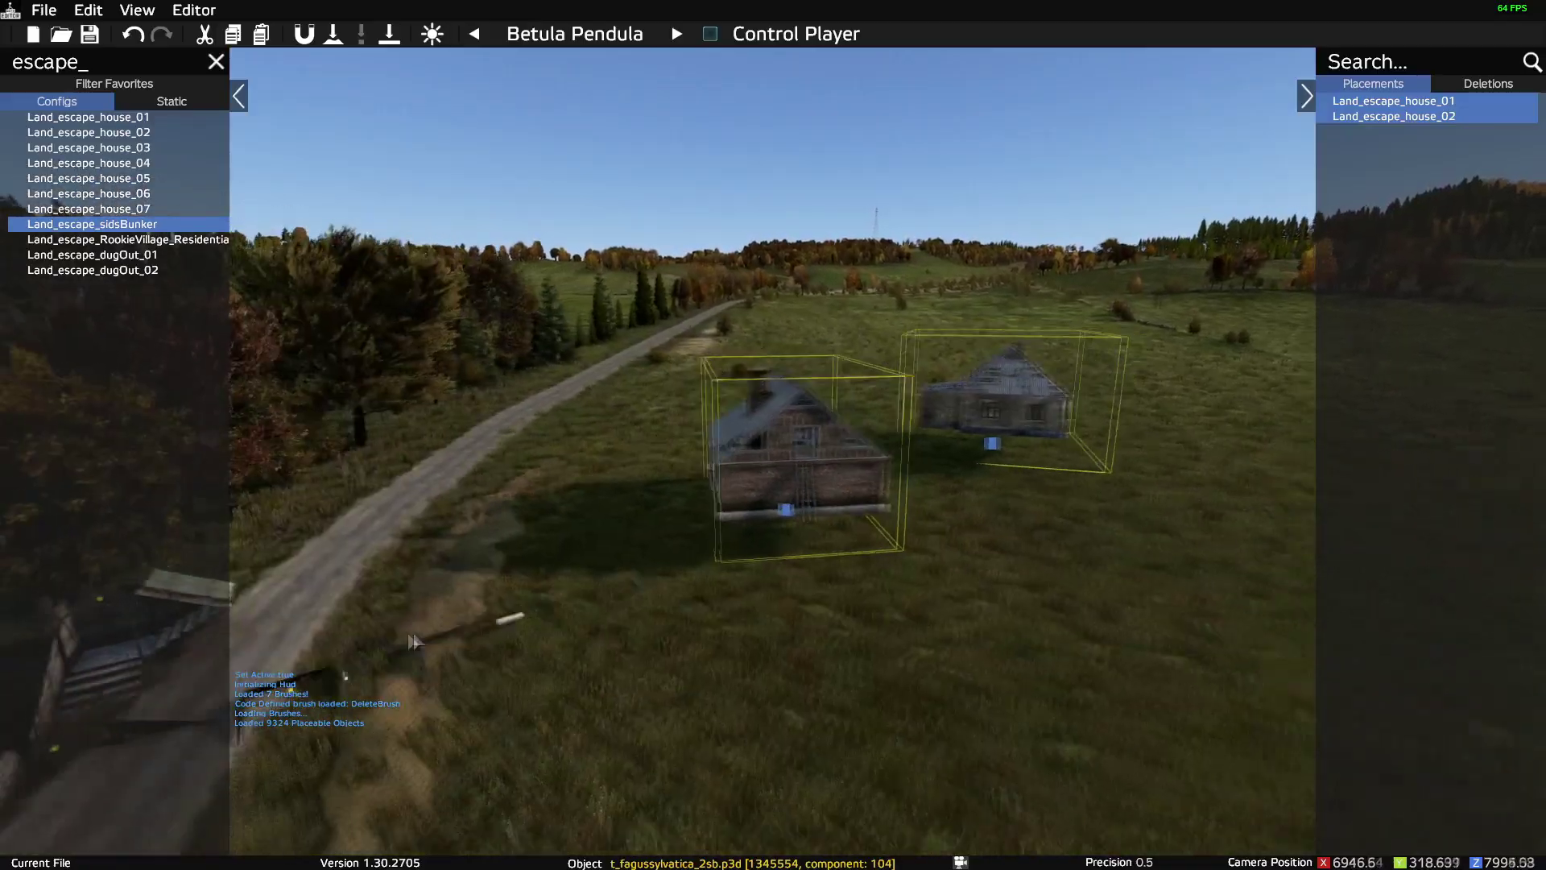
{"action": "left_click", "coordinate": [834, 628]}
{"action": "left_click", "coordinate": [759, 605]}
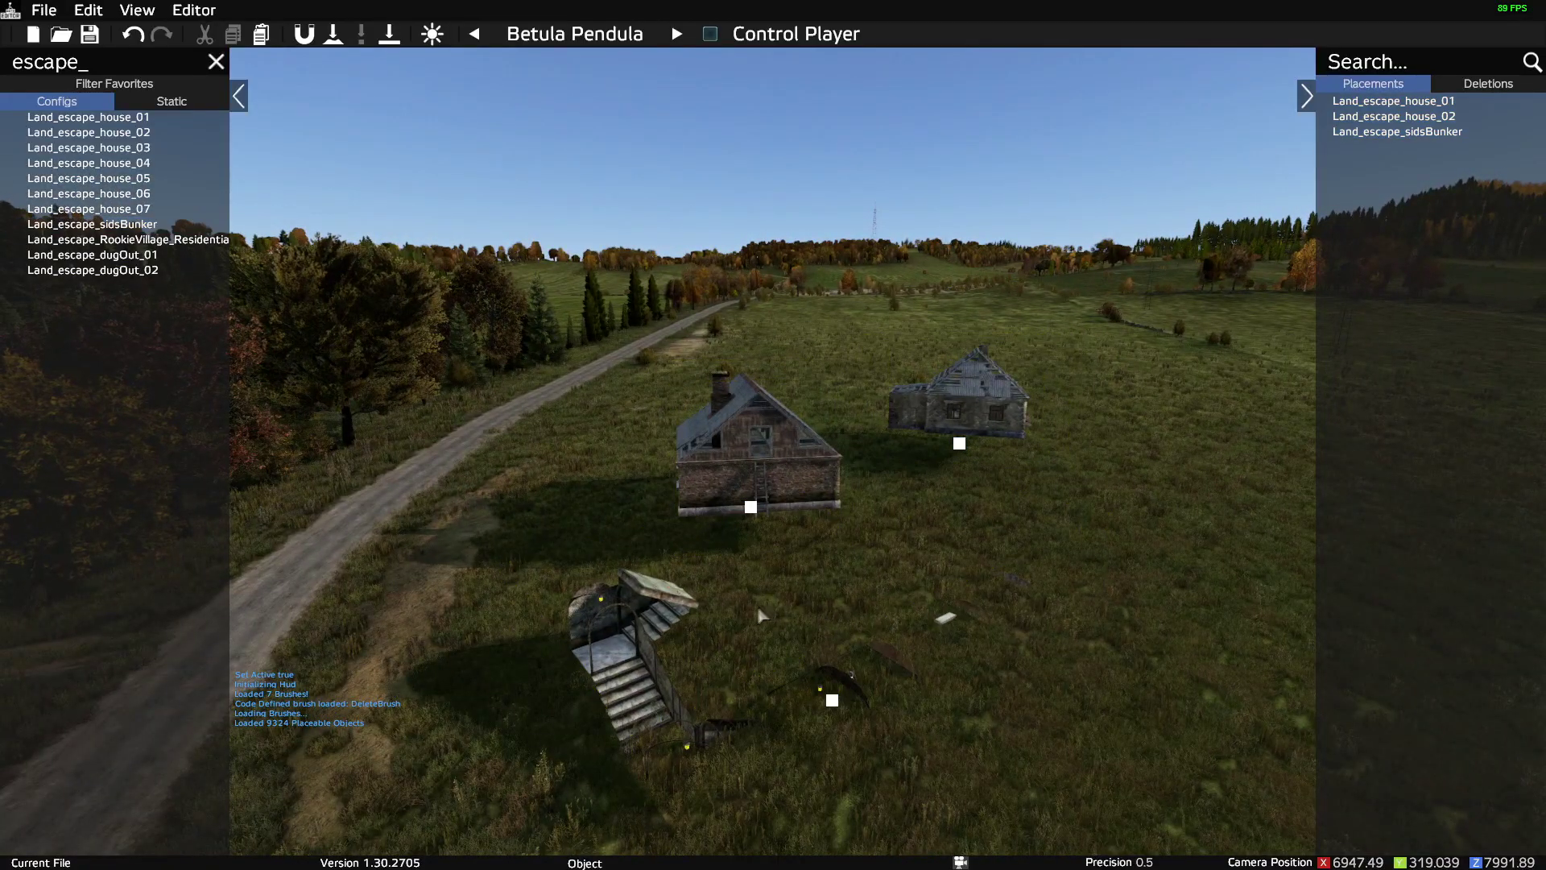
Sink the placed bunker into the ground, then open its properties and accept them.
{"action": "double_click", "coordinate": [831, 701]}
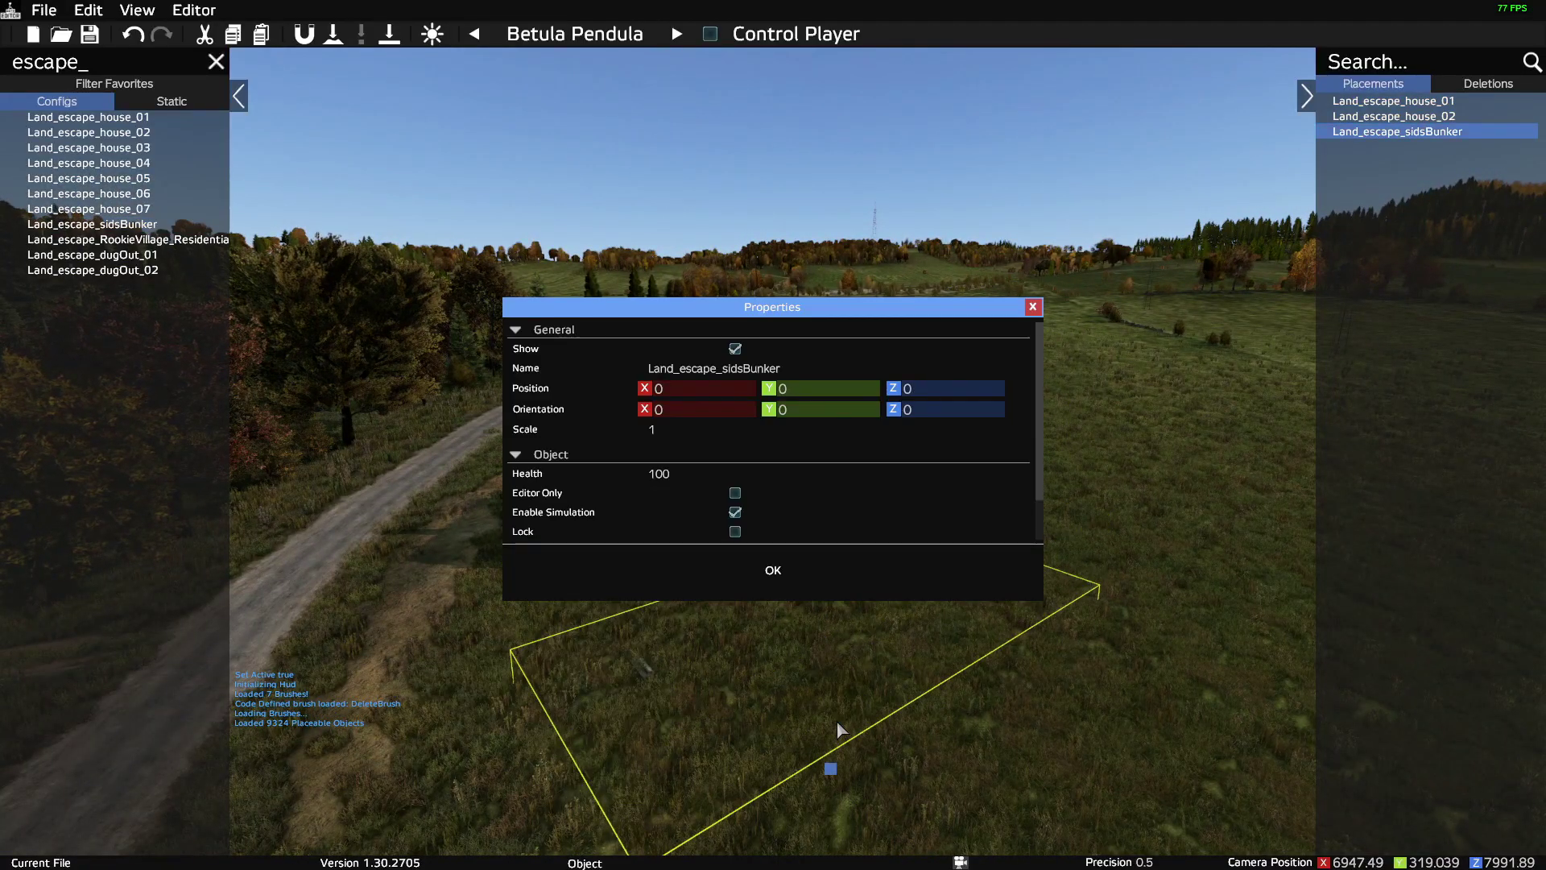
{"action": "left_click", "coordinate": [773, 570]}
{"action": "left_click", "coordinate": [770, 669]}
{"action": "key", "text": "w"}
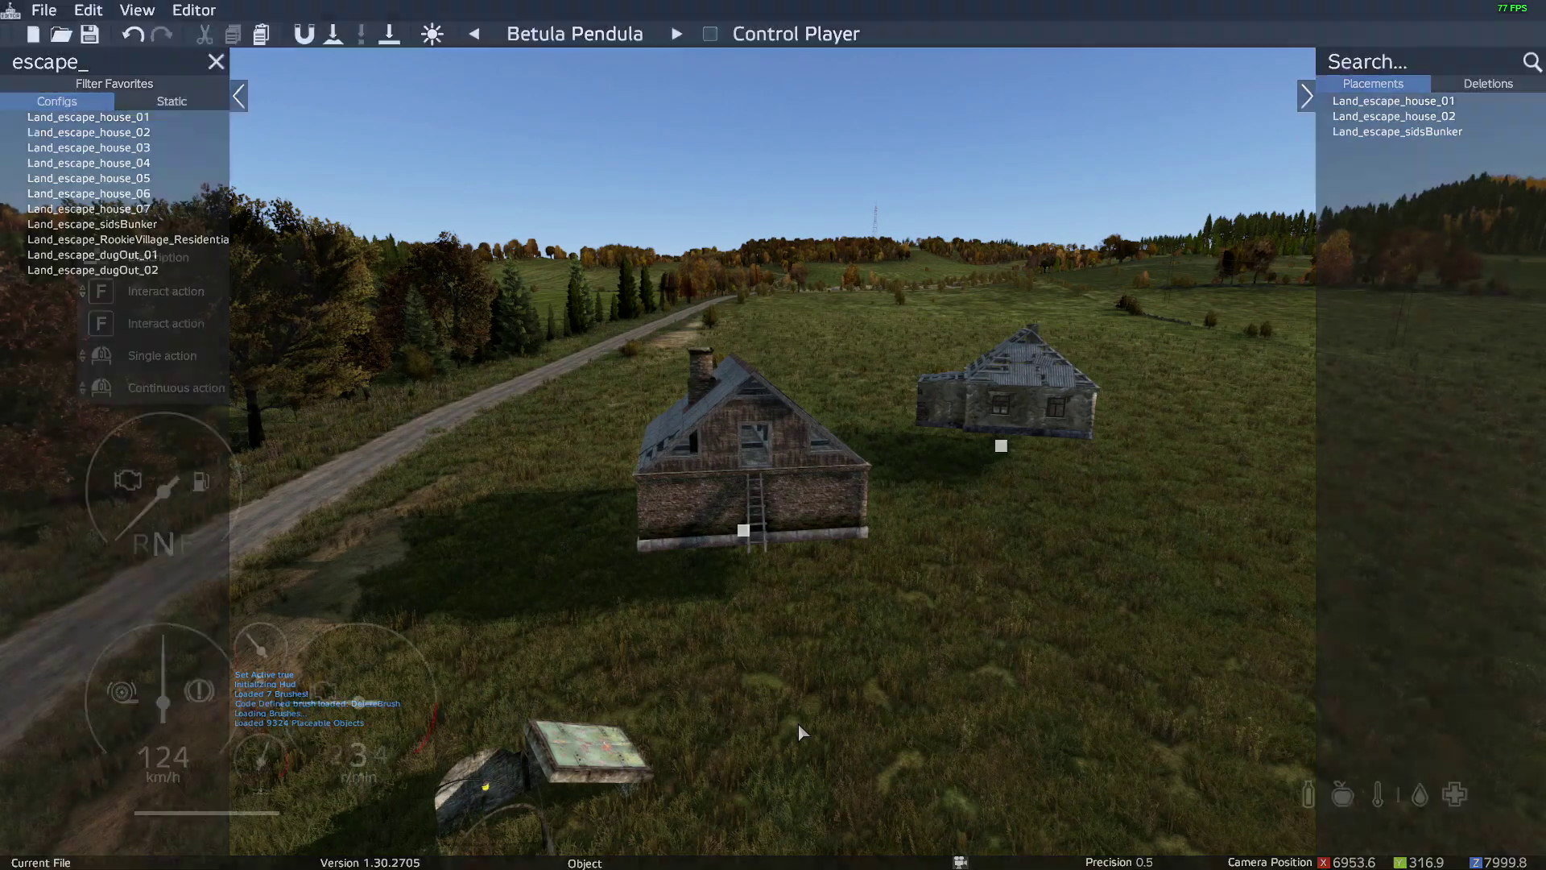
Put the player character on the grass beside the bunker and switch from the editor view to play mode.
{"action": "key", "text": "p"}
{"action": "key", "text": "y"}
{"action": "key", "text": "y"}
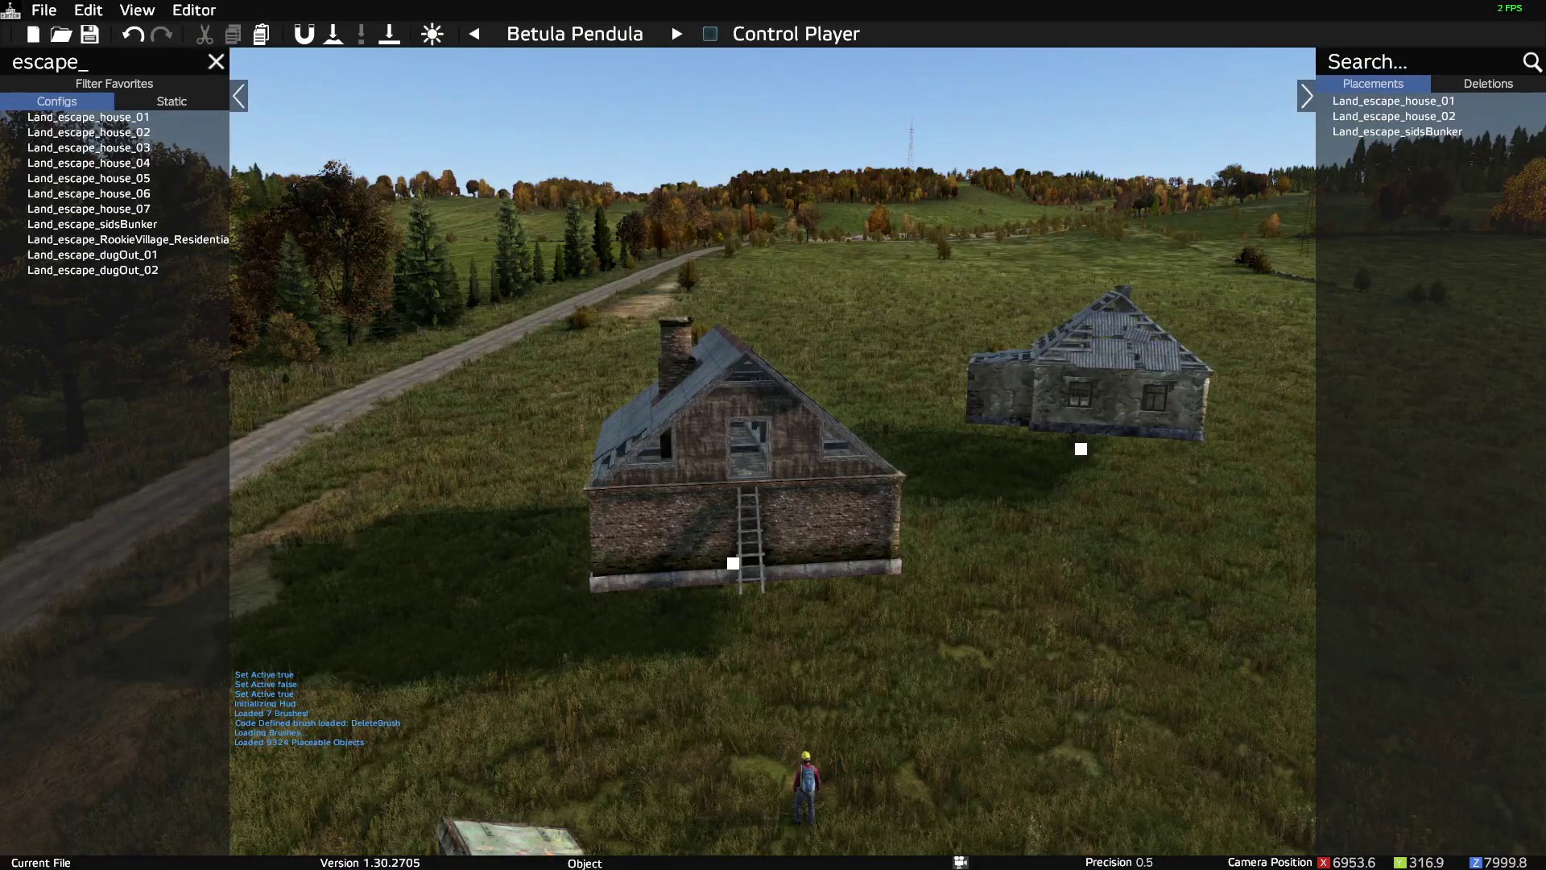
{"action": "key", "text": "y"}
Walk to the bunker, open its hatch door and examine the entrance area on foot.
{"action": "key", "text": "w"}
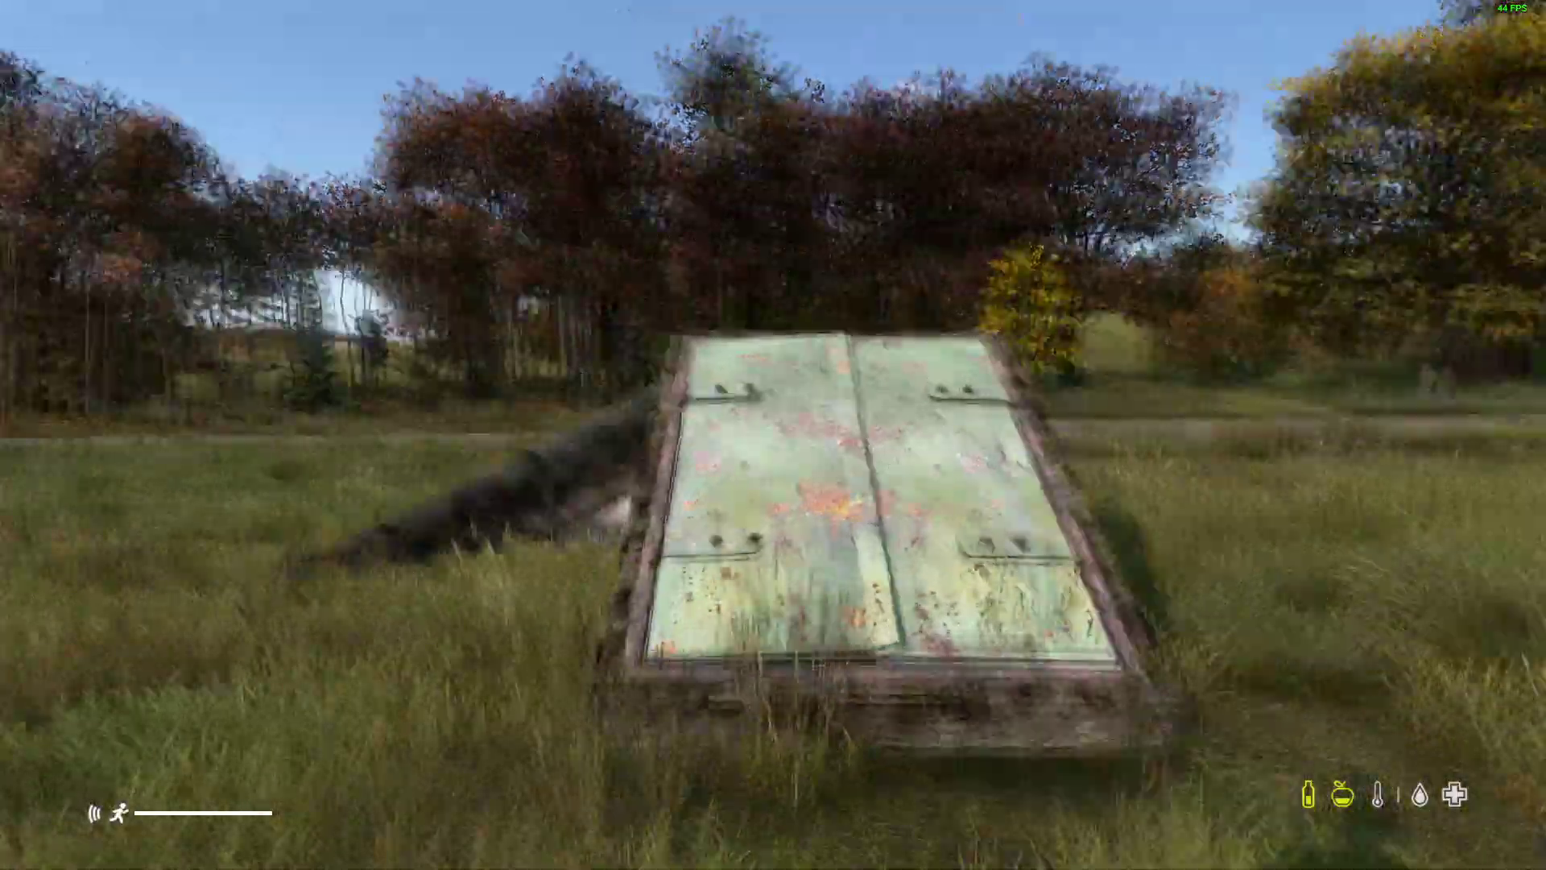
{"action": "key", "text": "f"}
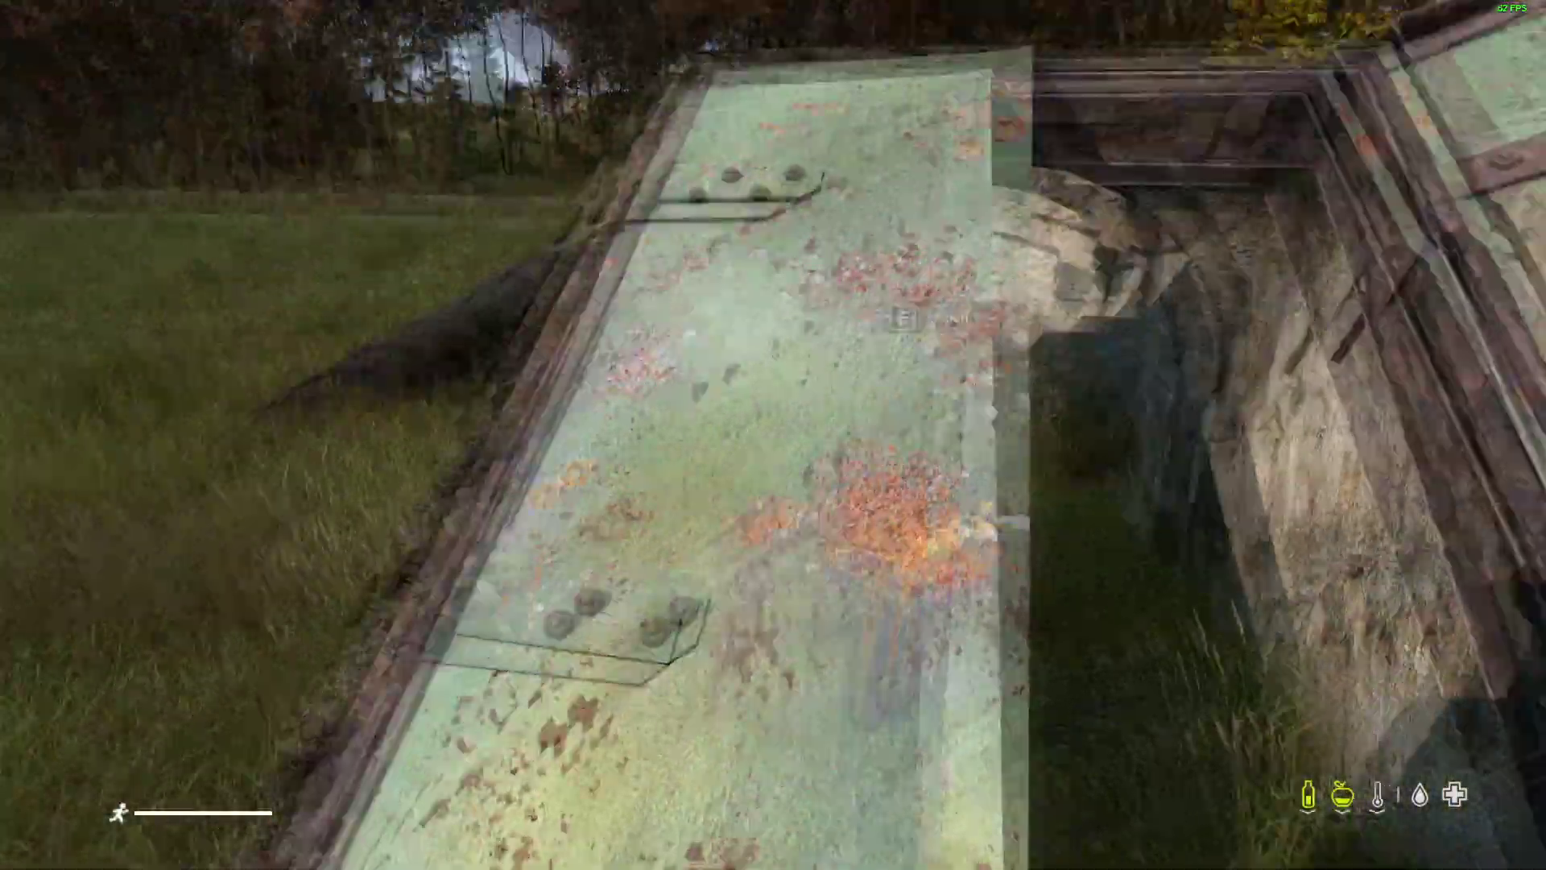
{"action": "key", "text": "w"}
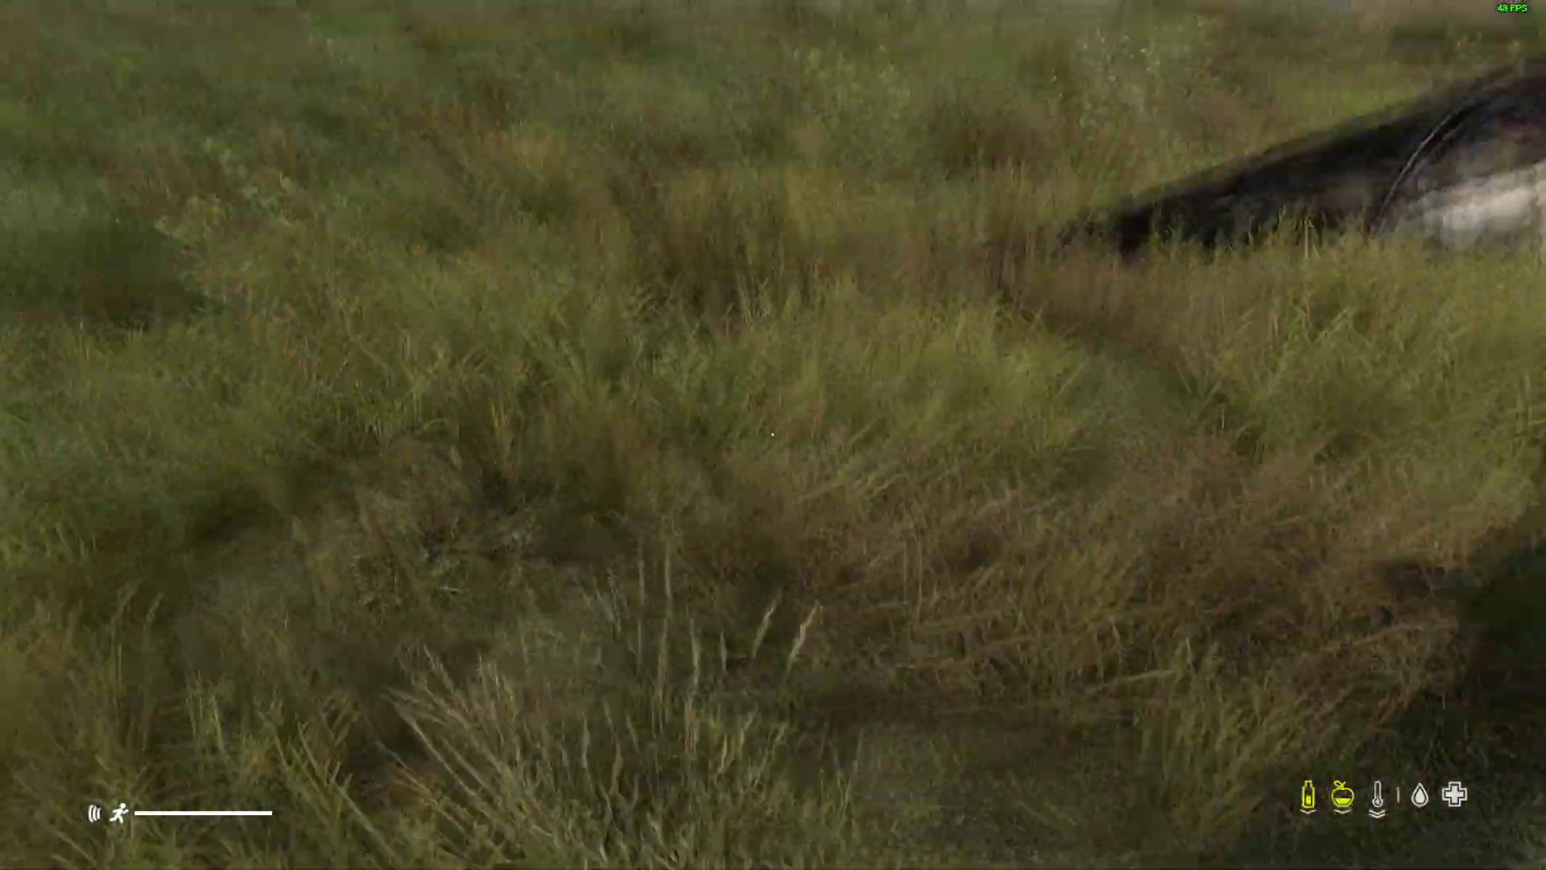
{"action": "key", "text": "w"}
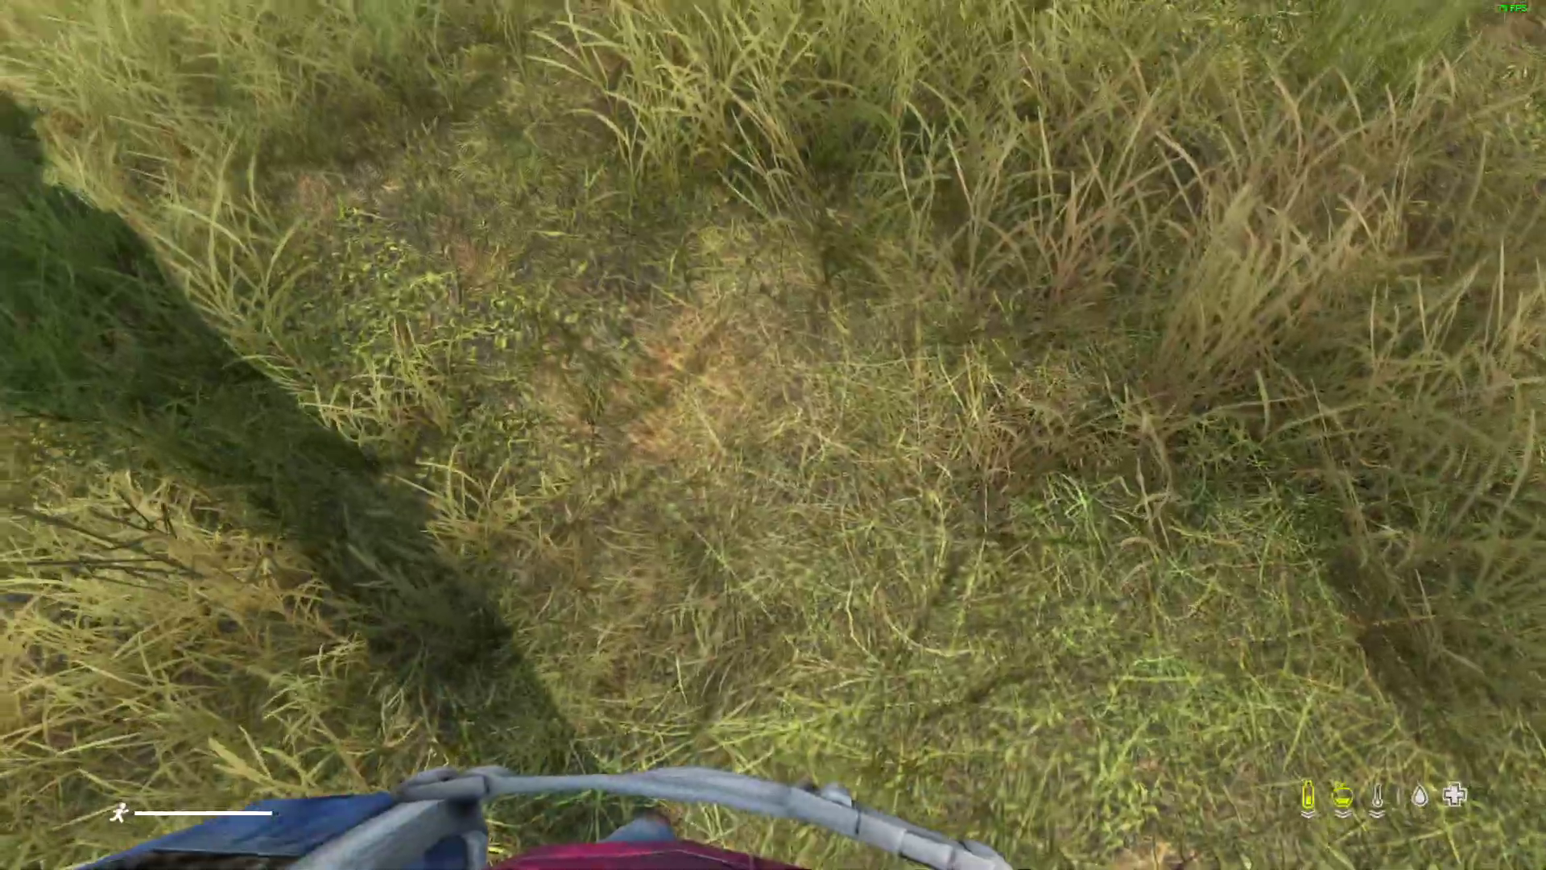
{"action": "key", "text": "w"}
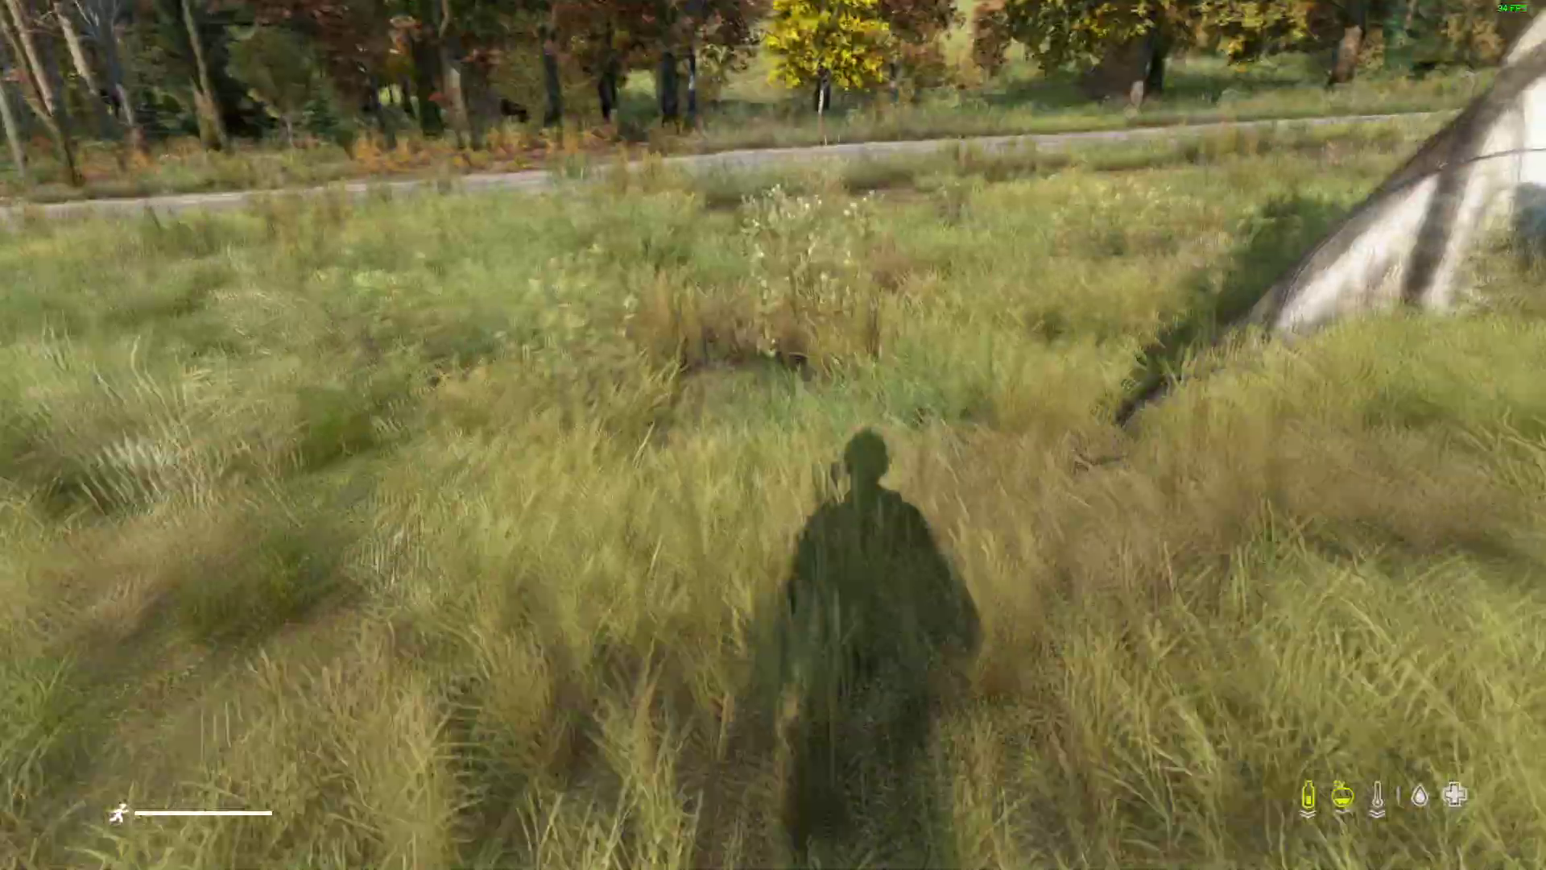
{"action": "key", "text": "w"}
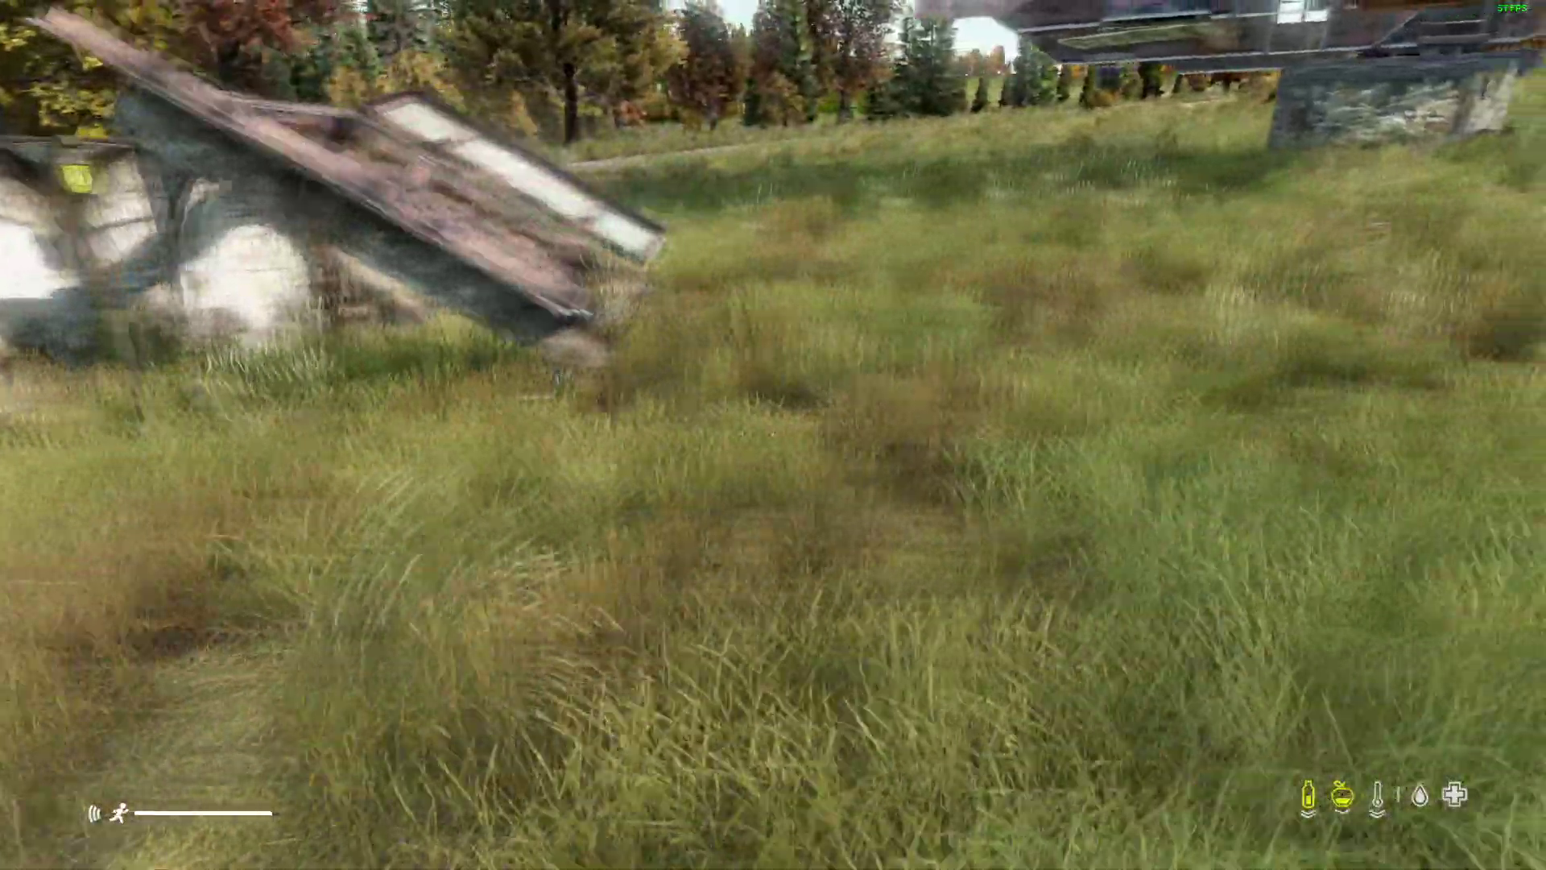
Return to the editor view and raise the bunker so its rooms stand above the terrain.
{"action": "key", "text": "p"}
{"action": "key", "text": "w"}
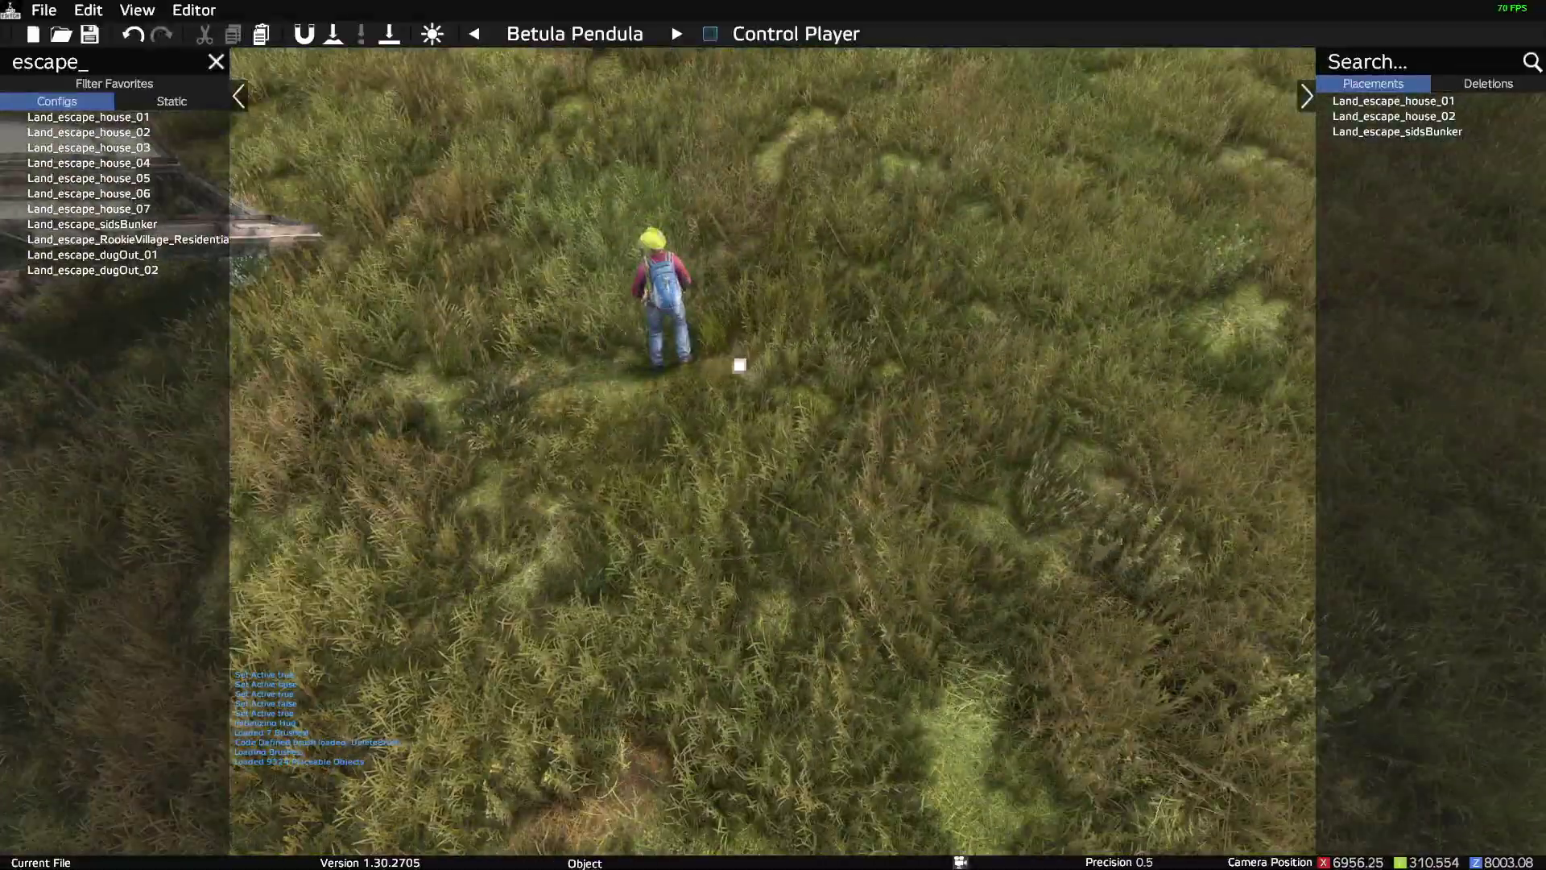
{"action": "key", "text": "space"}
{"action": "left_click_drag", "start_coordinate": [826, 487], "coordinate": [825, 460]}
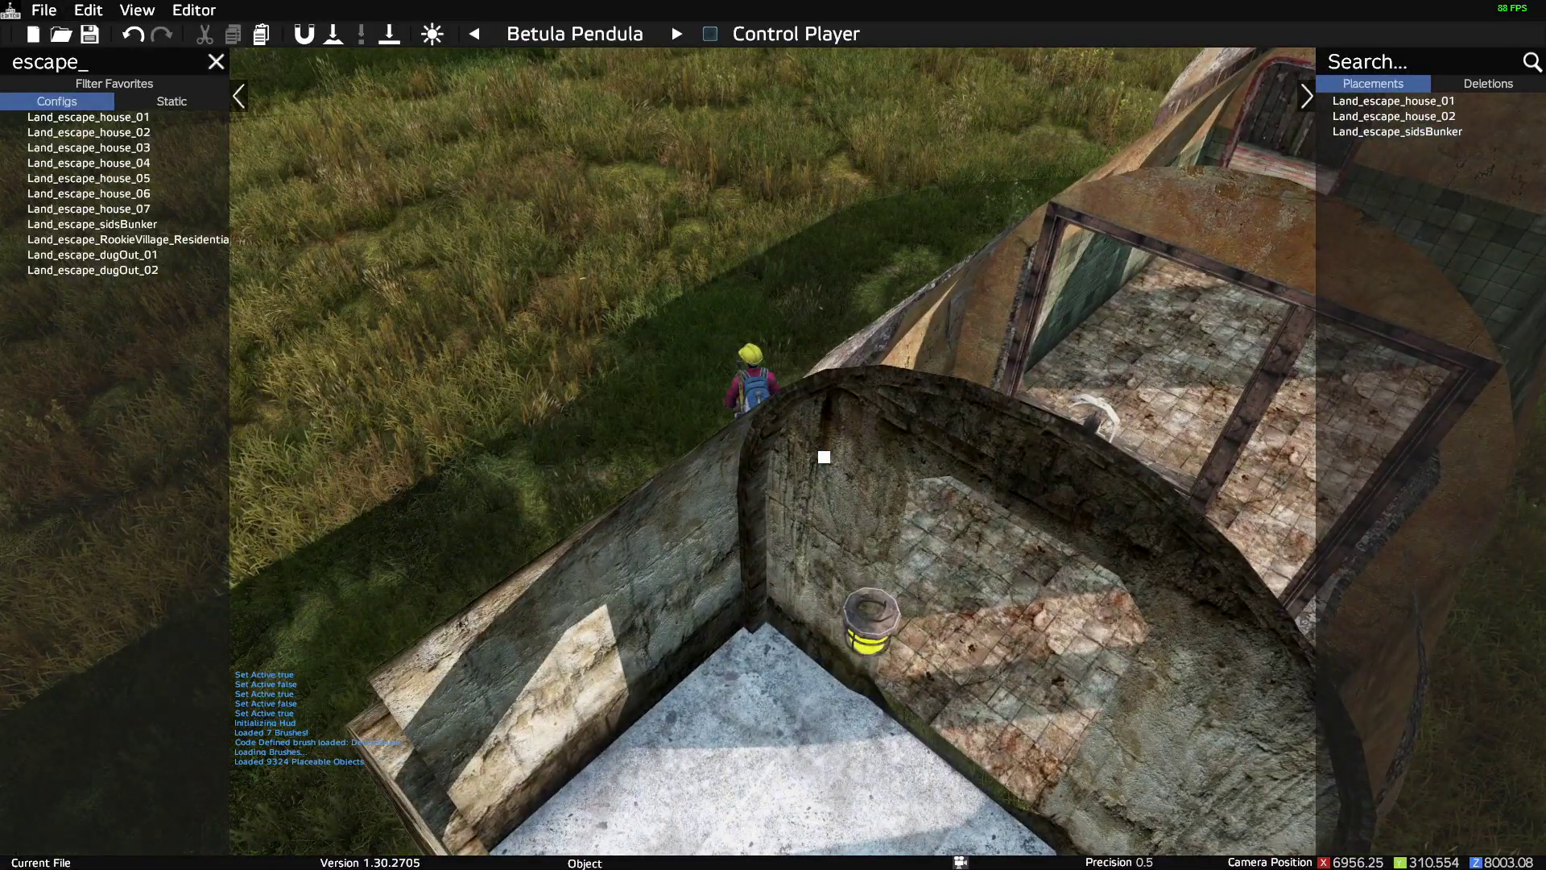
Walk through the raised bunker in play mode to examine its rooms, doorways and staircase, then return to the editor.
{"action": "key", "text": "p"}
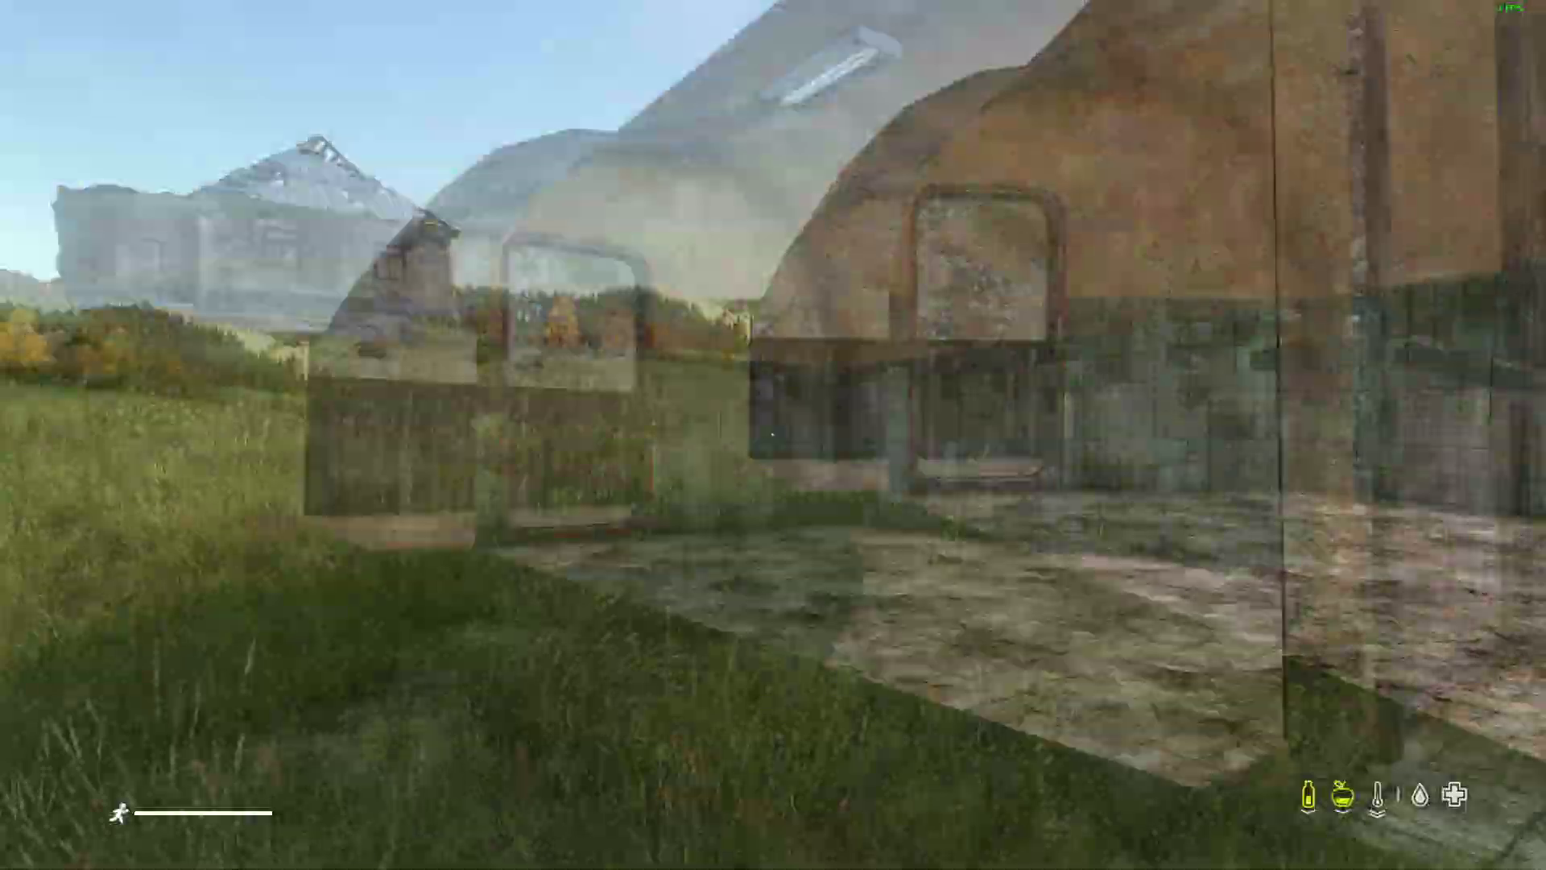
{"action": "key", "text": "w"}
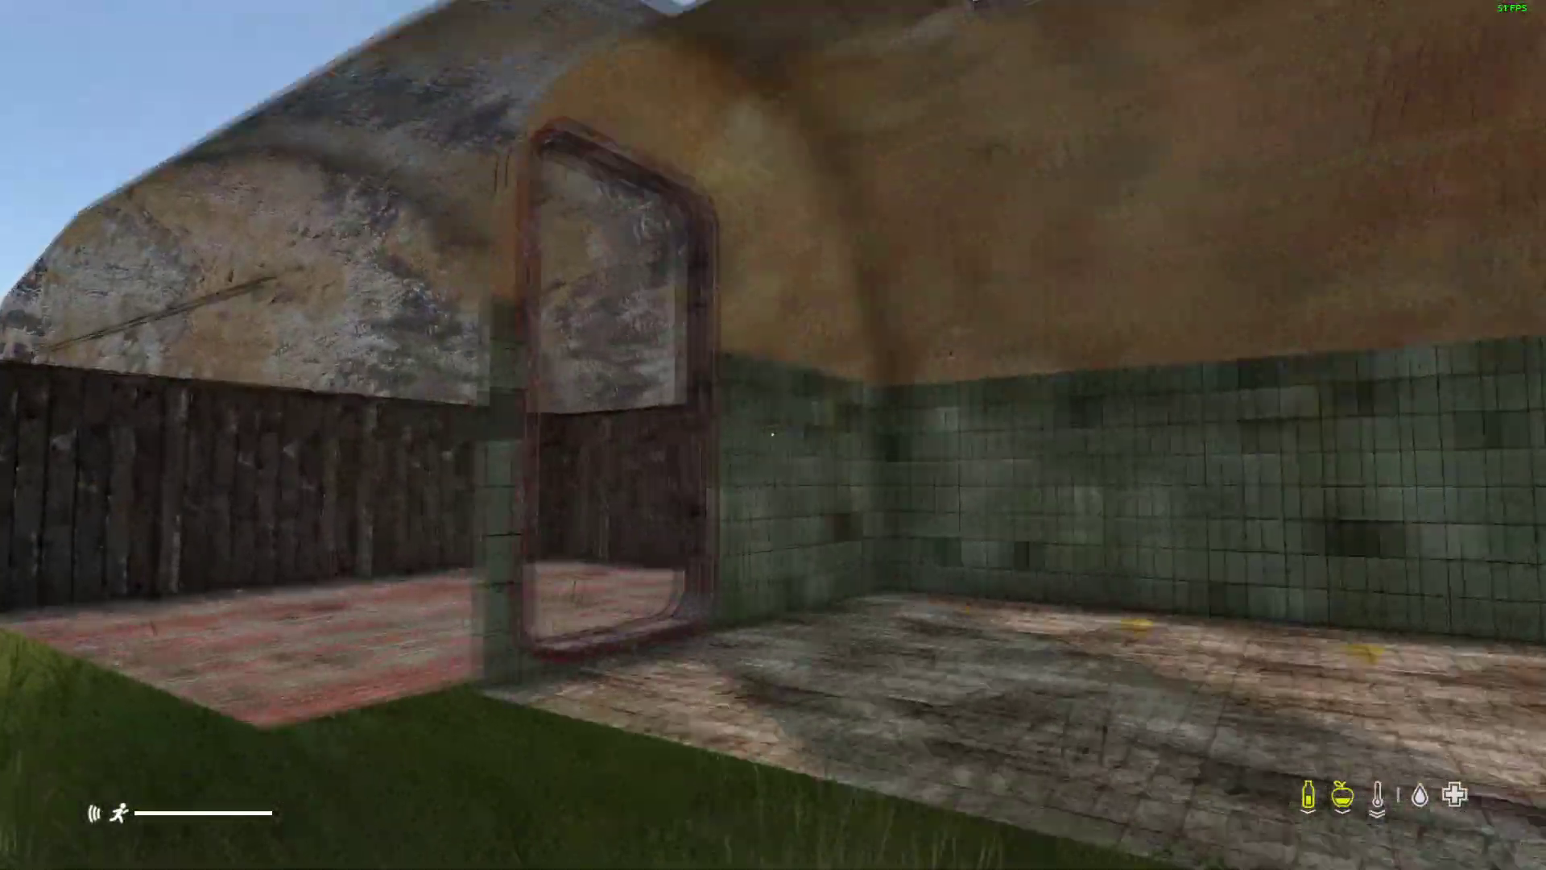
{"action": "key", "text": "w"}
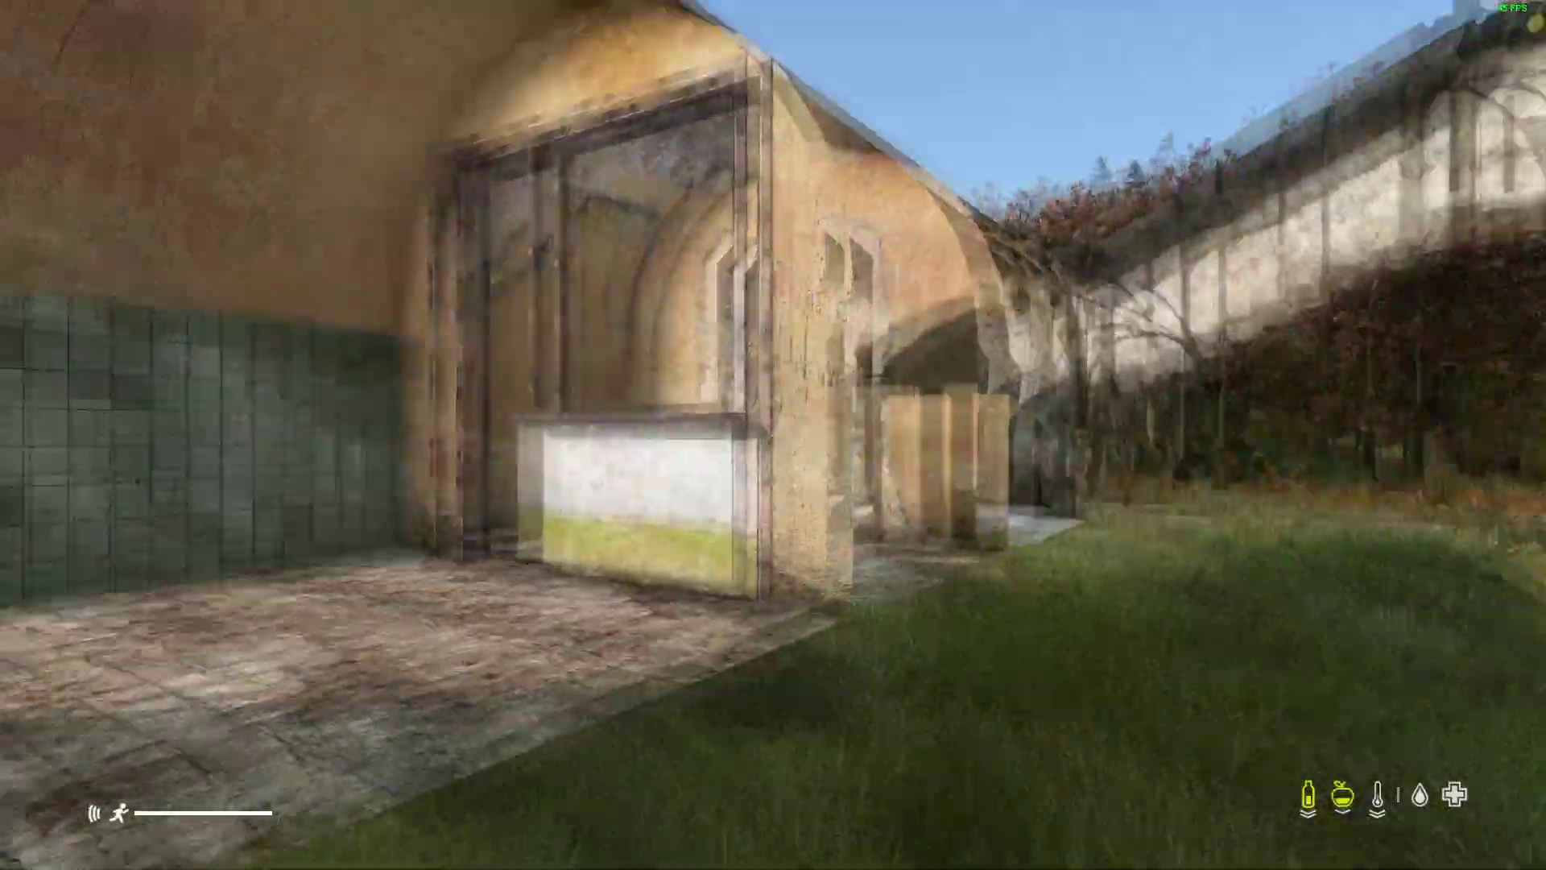
{"action": "key", "text": "w"}
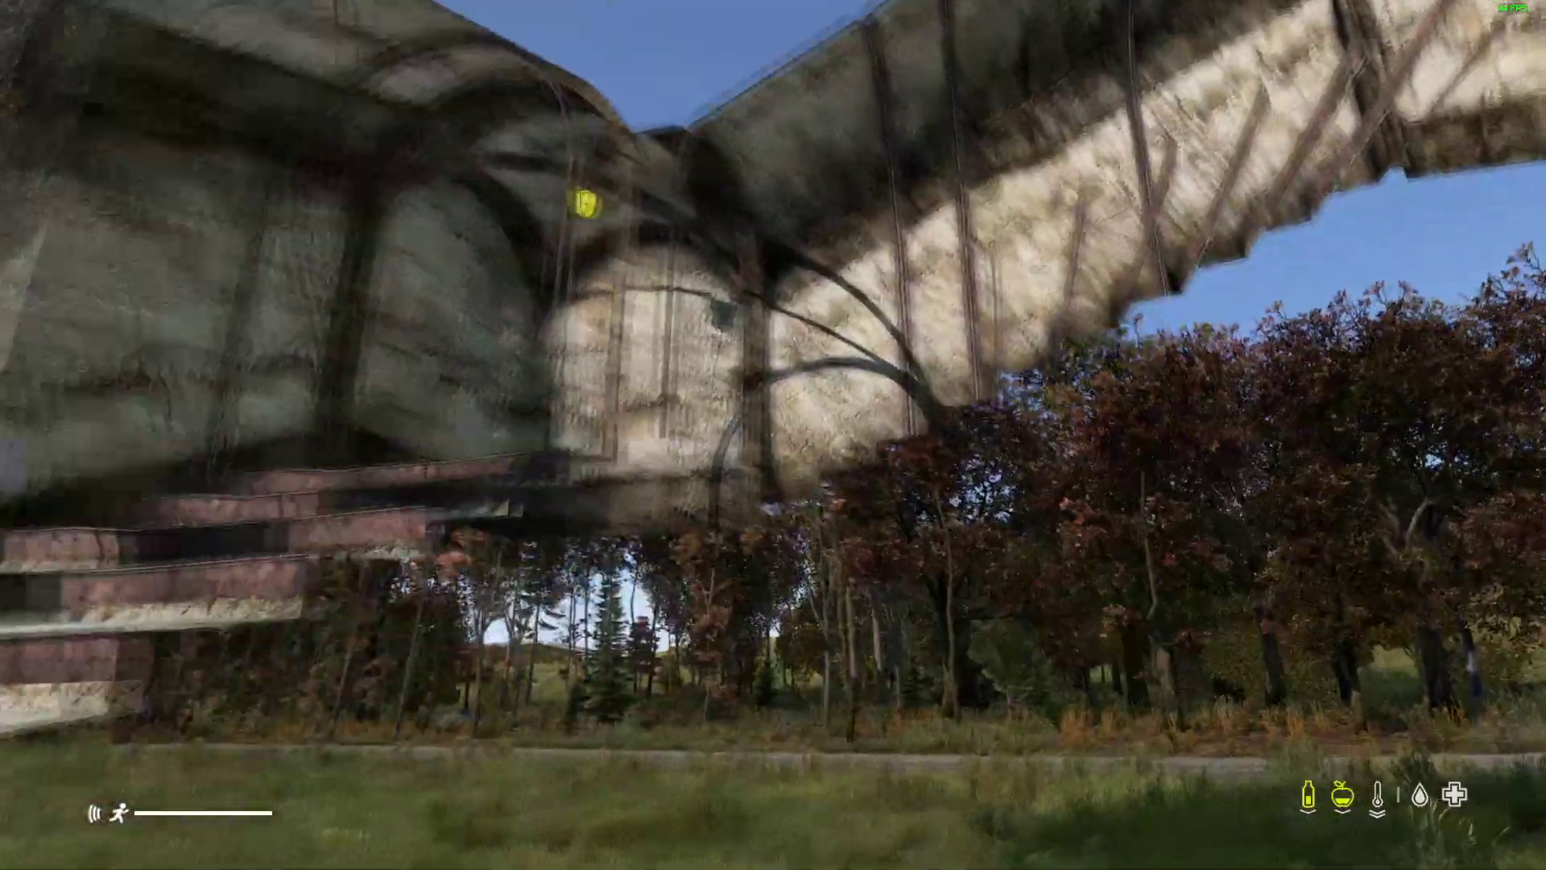
{"action": "key", "text": "w"}
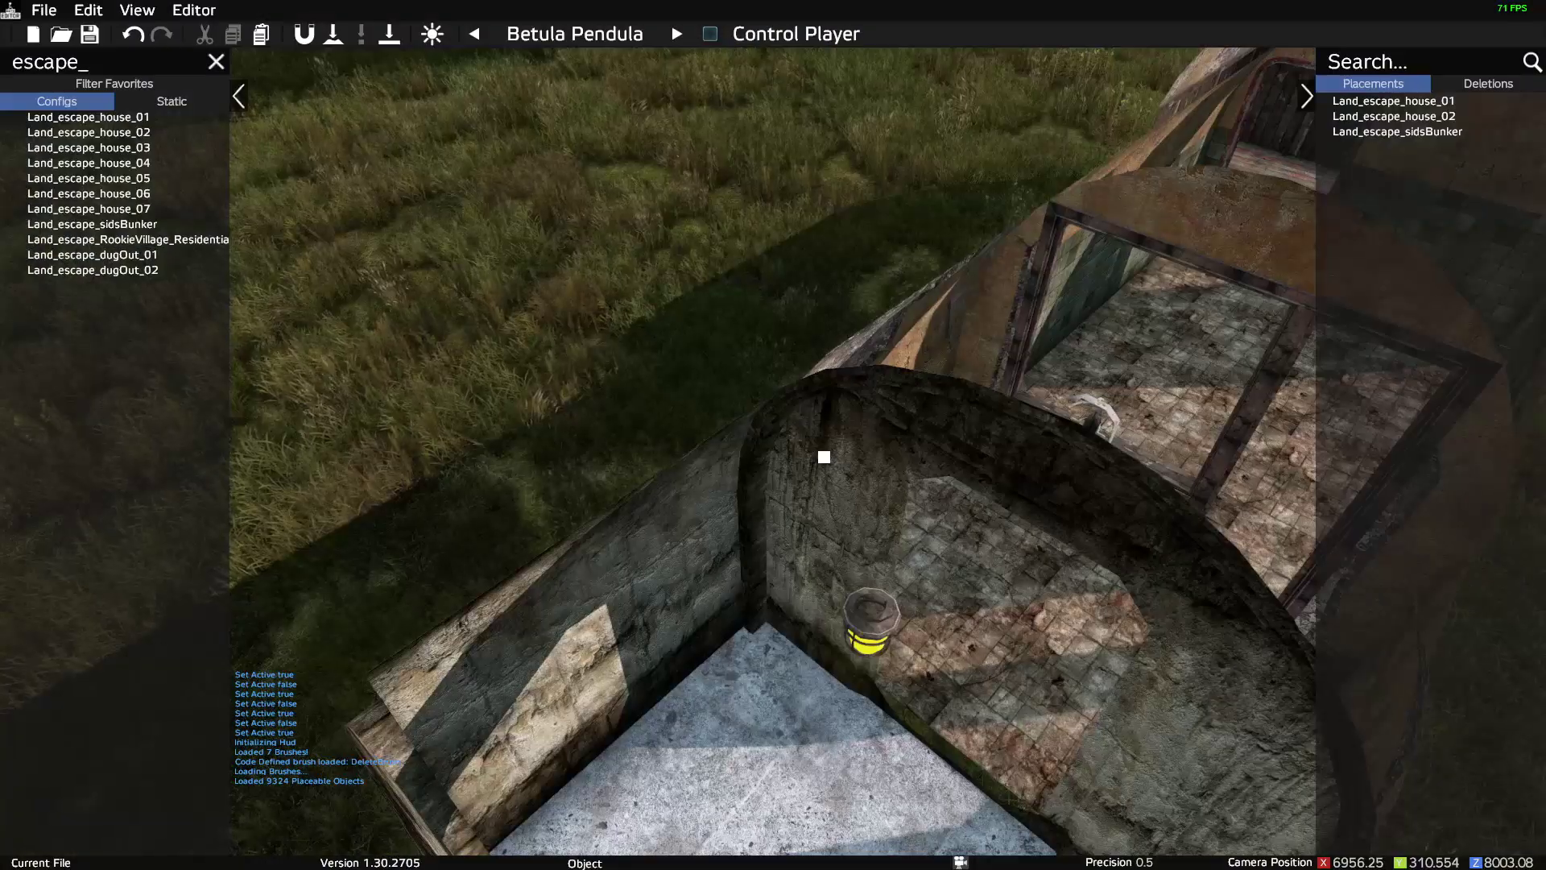
Leave the editor, switch to the PBO Tools website in the browser and read its home page down to the FAQ.
{"action": "key", "text": "Escape"}
{"action": "left_click", "coordinate": [1302, 538]}
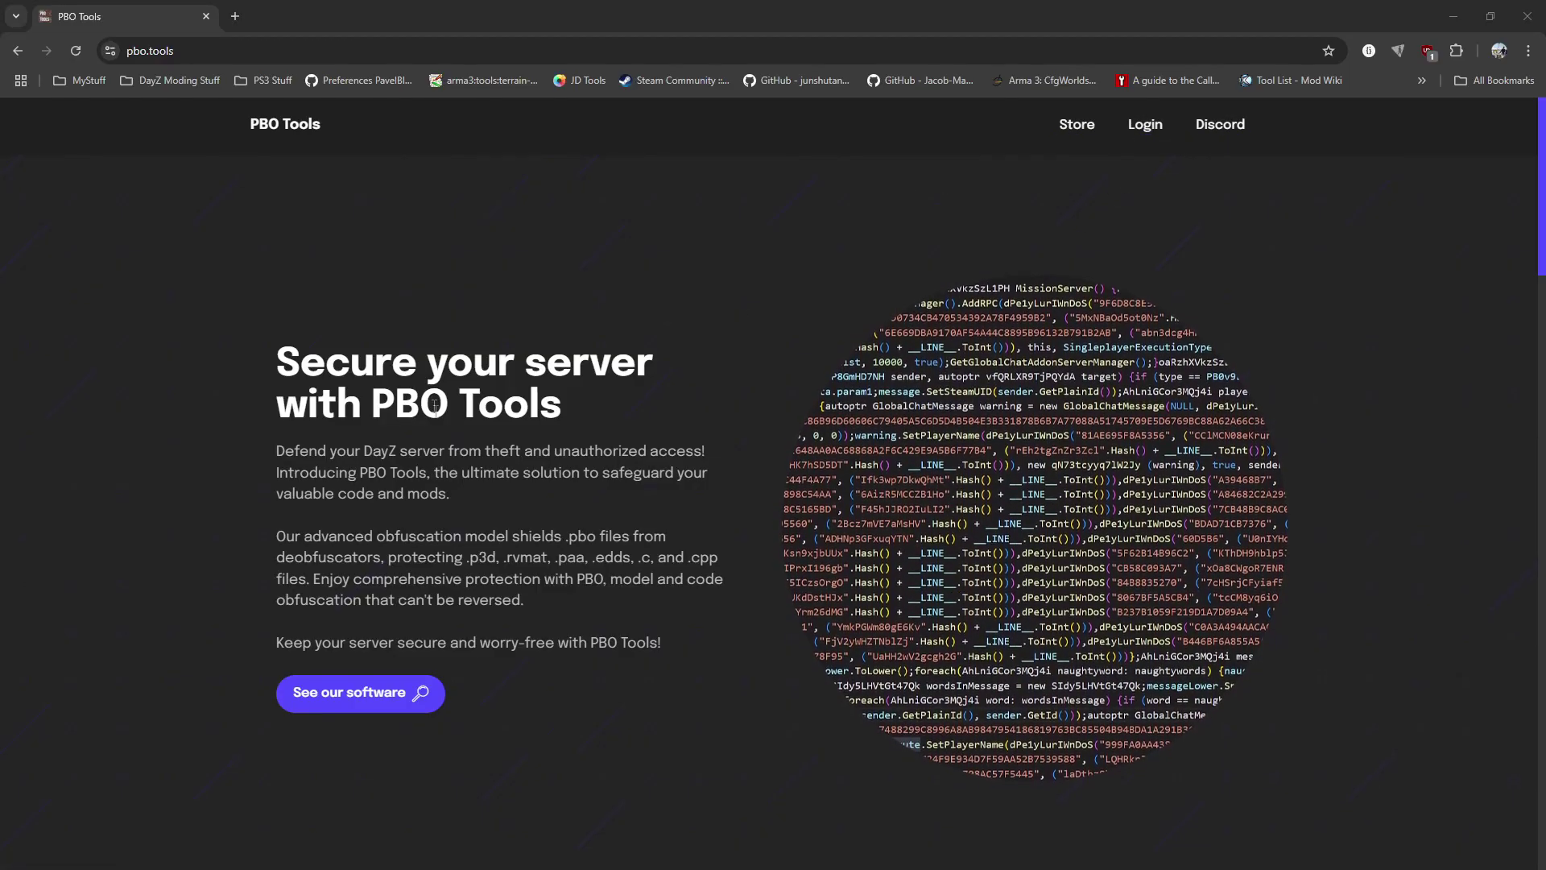
{"action": "scroll", "coordinate": [520, 452], "scroll_direction": "down", "scroll_amount": 6}
{"action": "scroll", "coordinate": [210, 477], "scroll_direction": "down", "scroll_amount": 10}
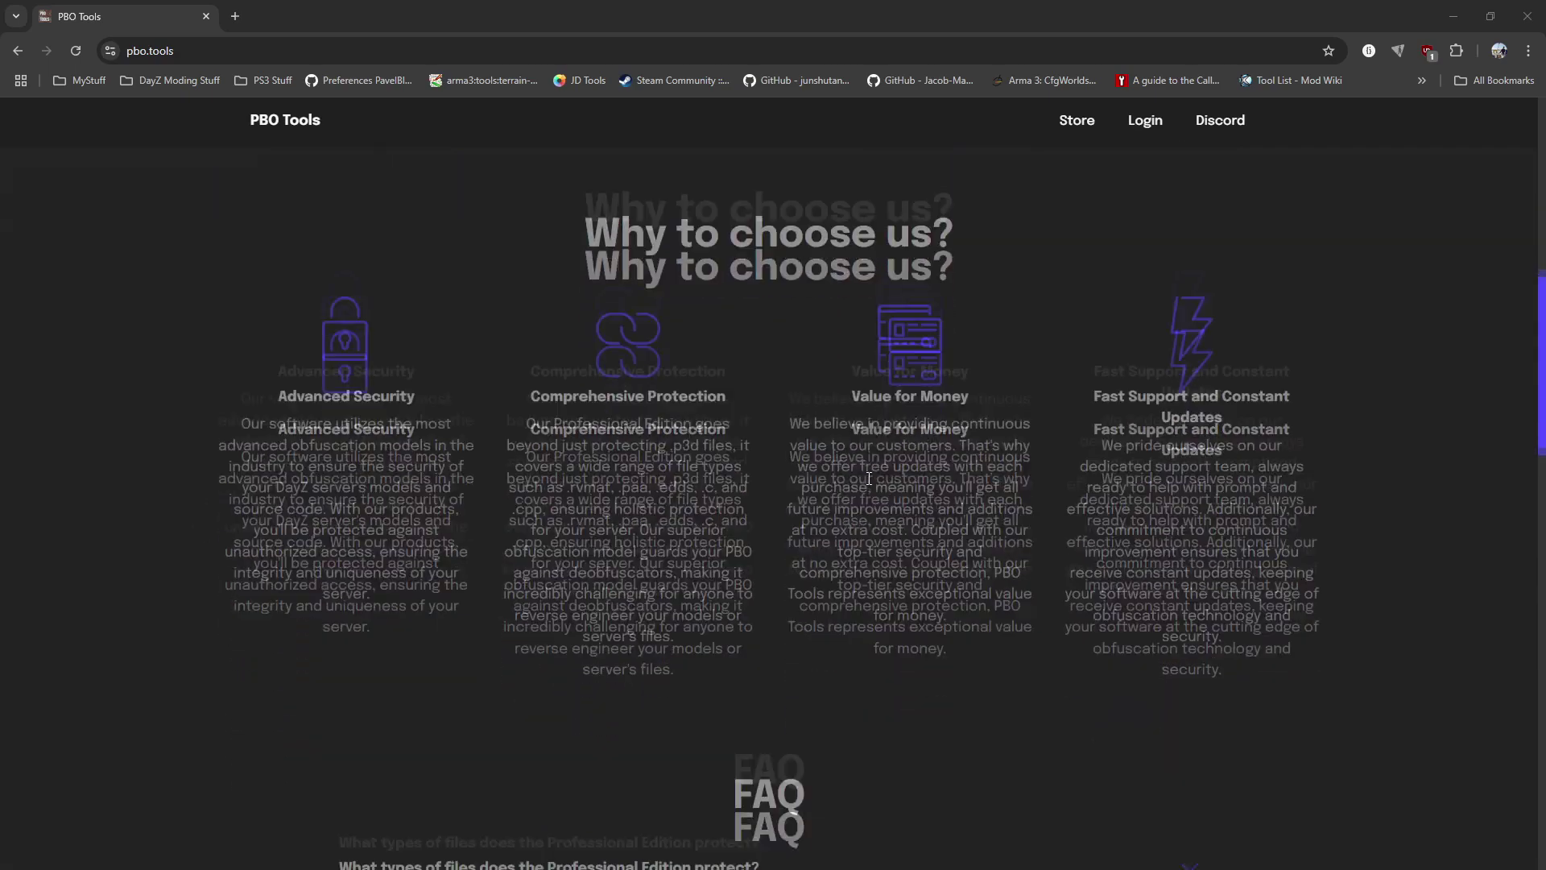
{"action": "scroll", "coordinate": [755, 625], "scroll_direction": "down", "scroll_amount": 10}
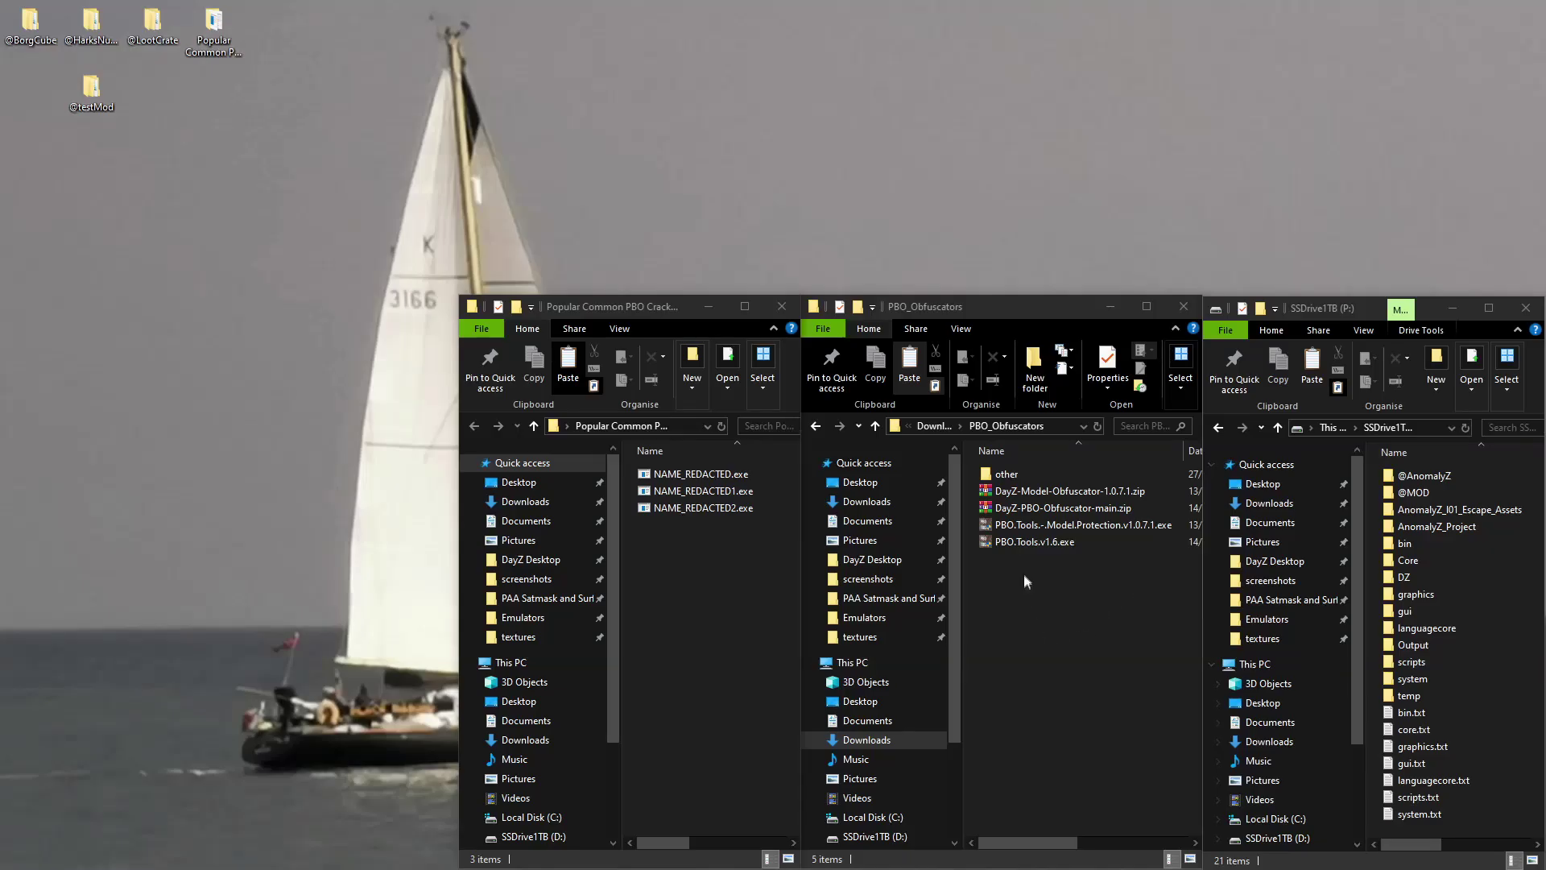
Select PBO.Tools.v1.6.exe in PBO_Obfuscators, then browse the AnomalyZ_I01_Escape_Assets folder through DZ down to its Bunkers models.
{"action": "left_click", "coordinate": [1029, 544]}
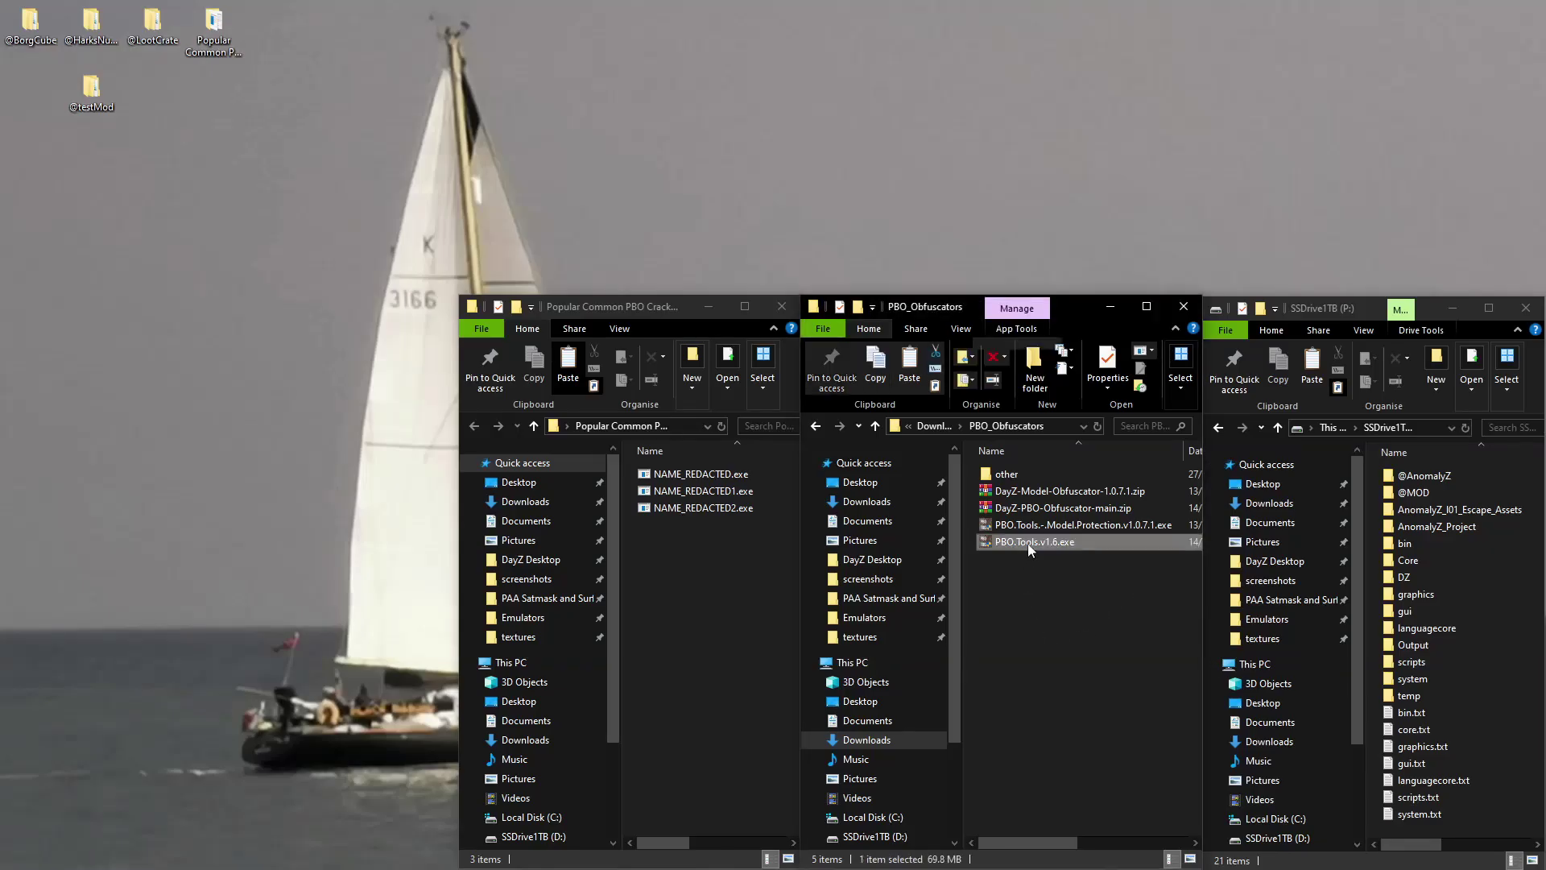
{"action": "left_click", "coordinate": [1438, 514]}
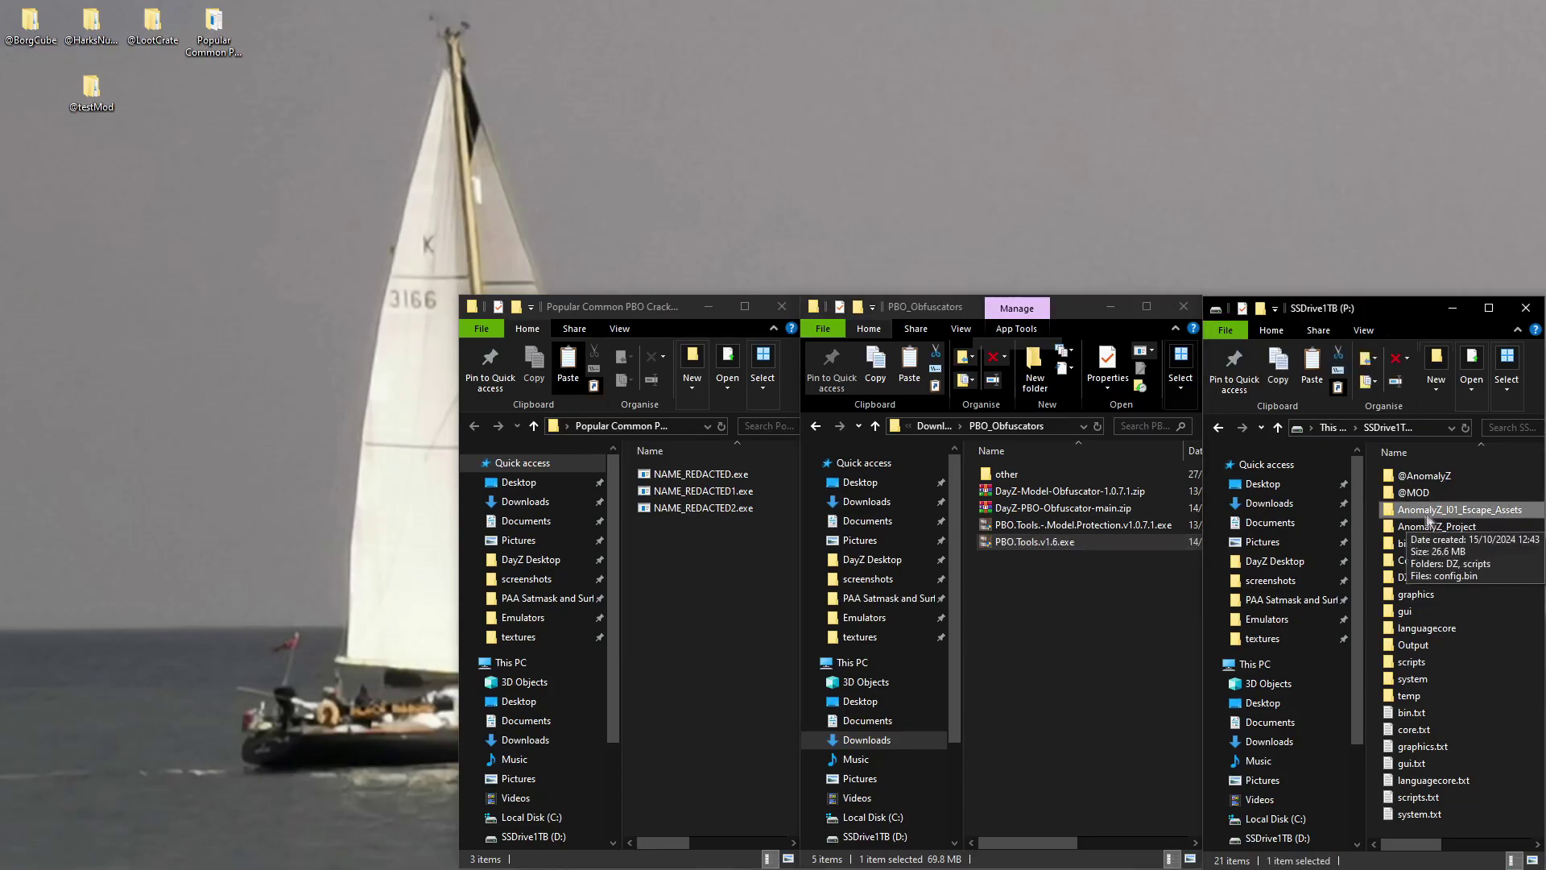
{"action": "double_click", "coordinate": [1419, 513]}
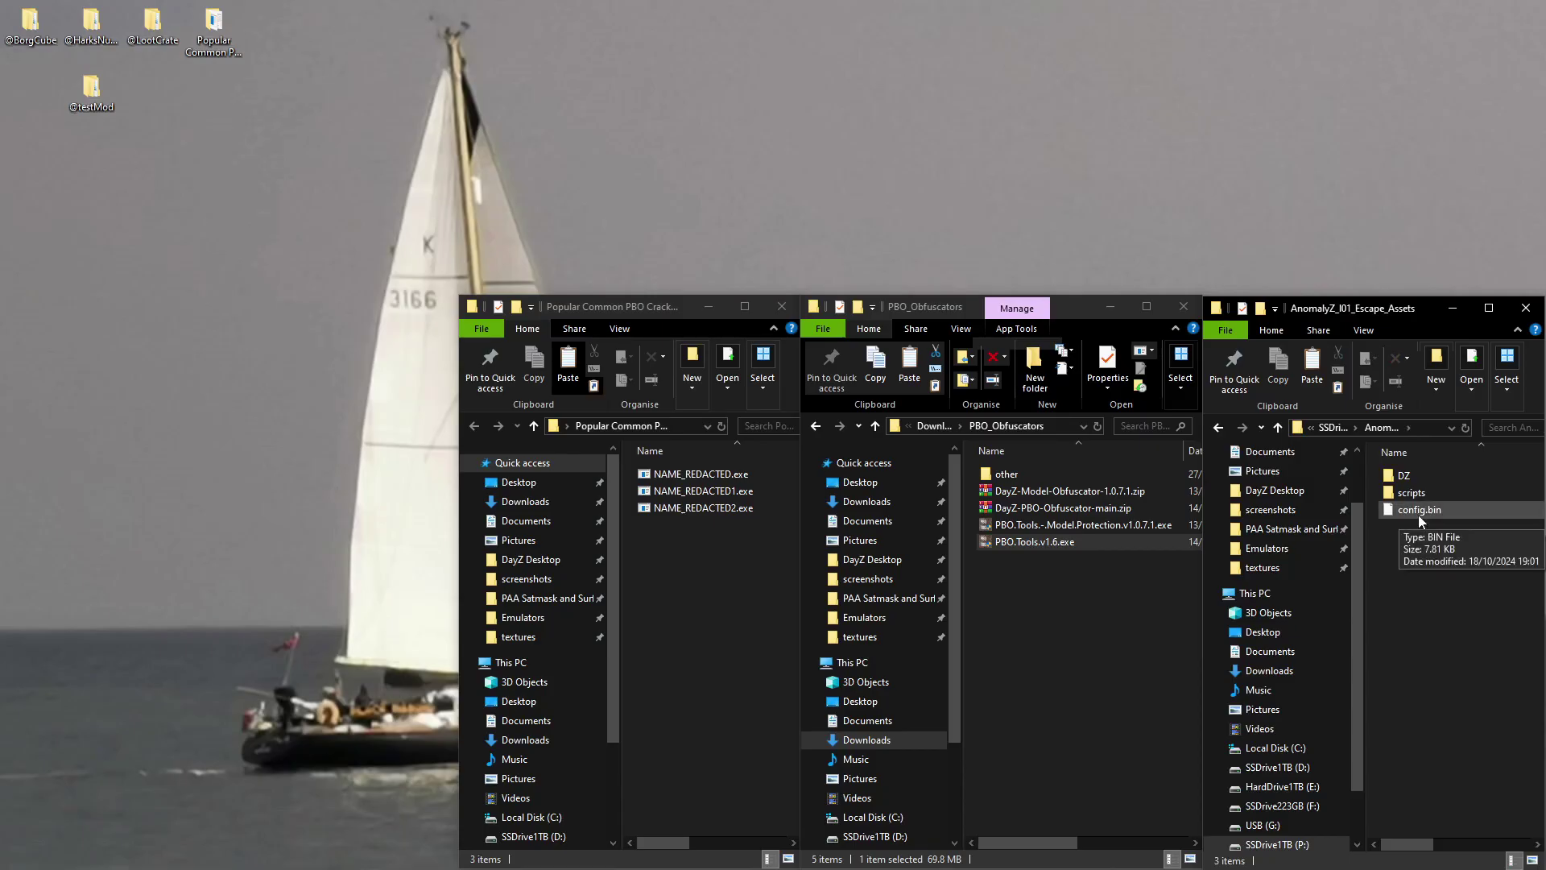
{"action": "double_click", "coordinate": [1404, 475]}
{"action": "double_click", "coordinate": [1413, 477]}
{"action": "double_click", "coordinate": [1412, 477]}
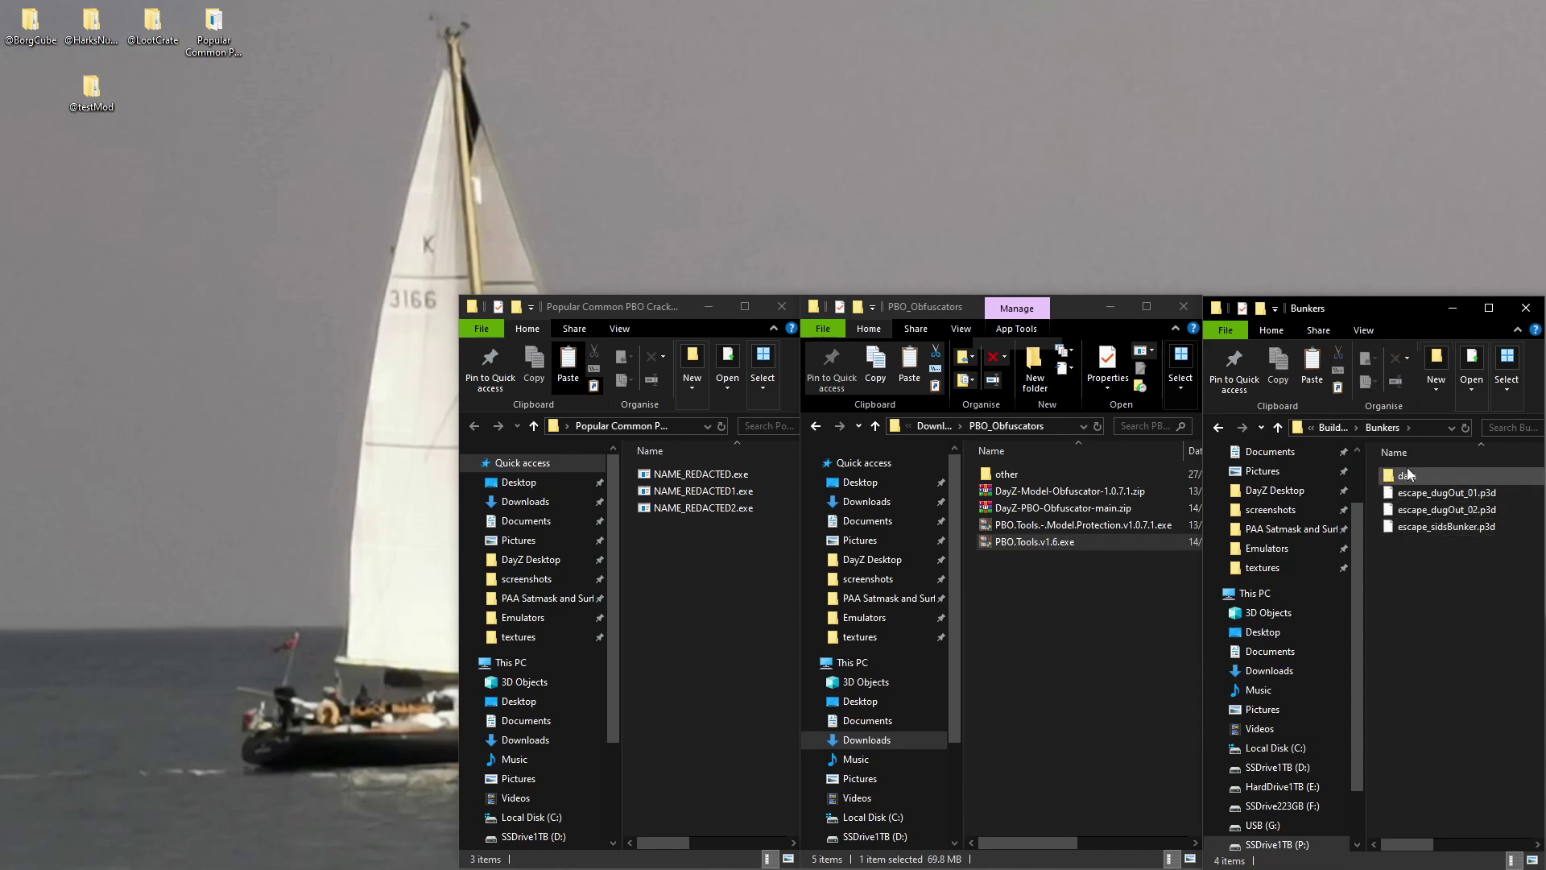
Go back up from the Bunkers folder to the top level of AnomalyZ_I01_Escape_Assets.
{"action": "key", "text": "alt+Left"}
{"action": "key", "text": "alt+Left"}
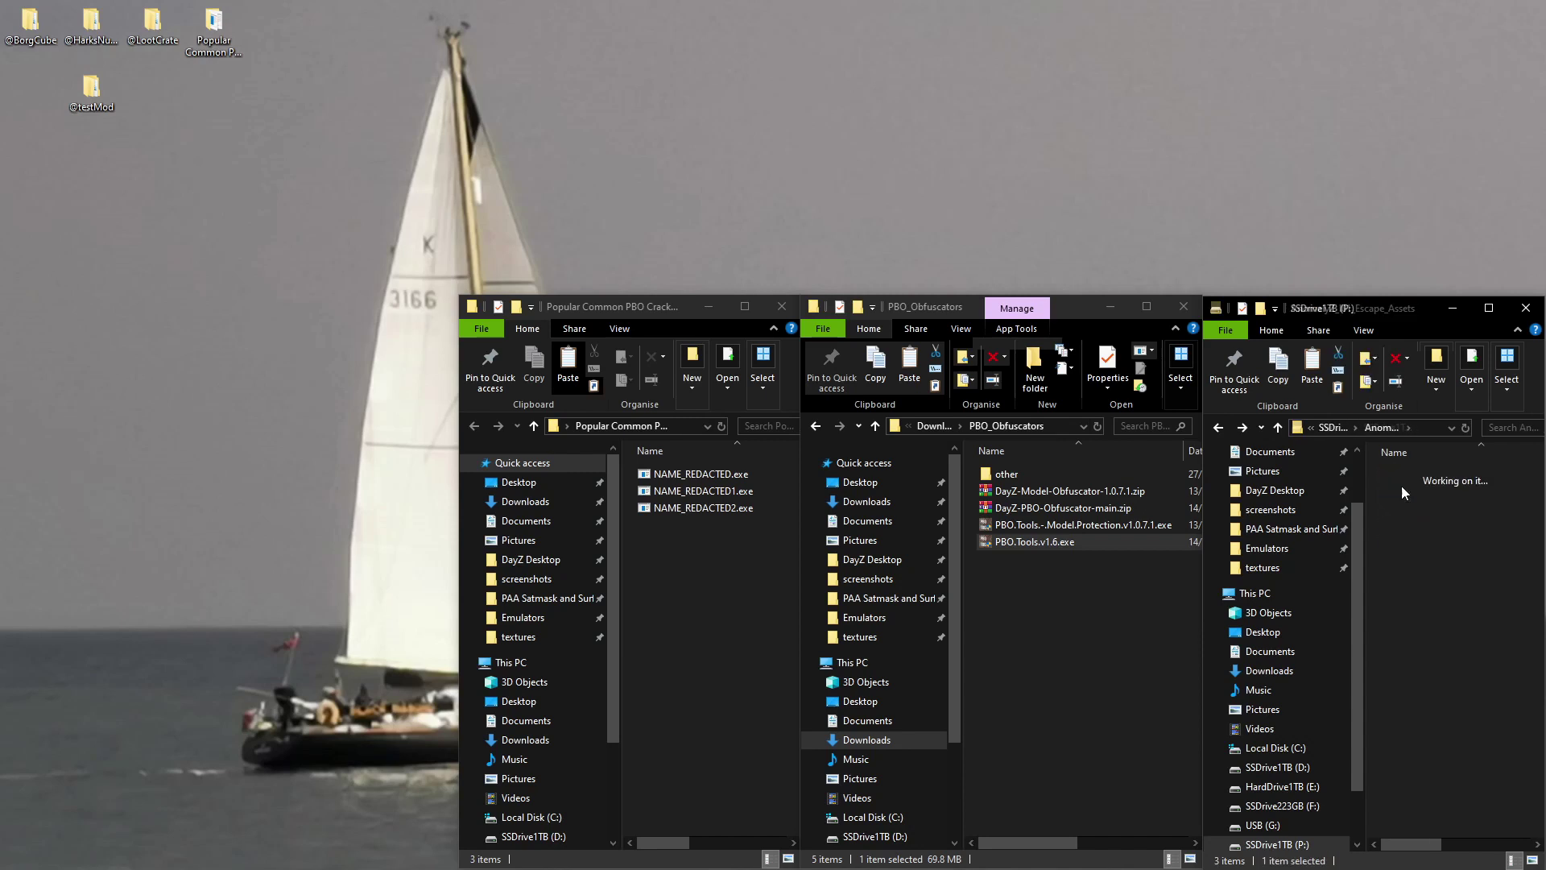
{"action": "key", "text": "alt+Left"}
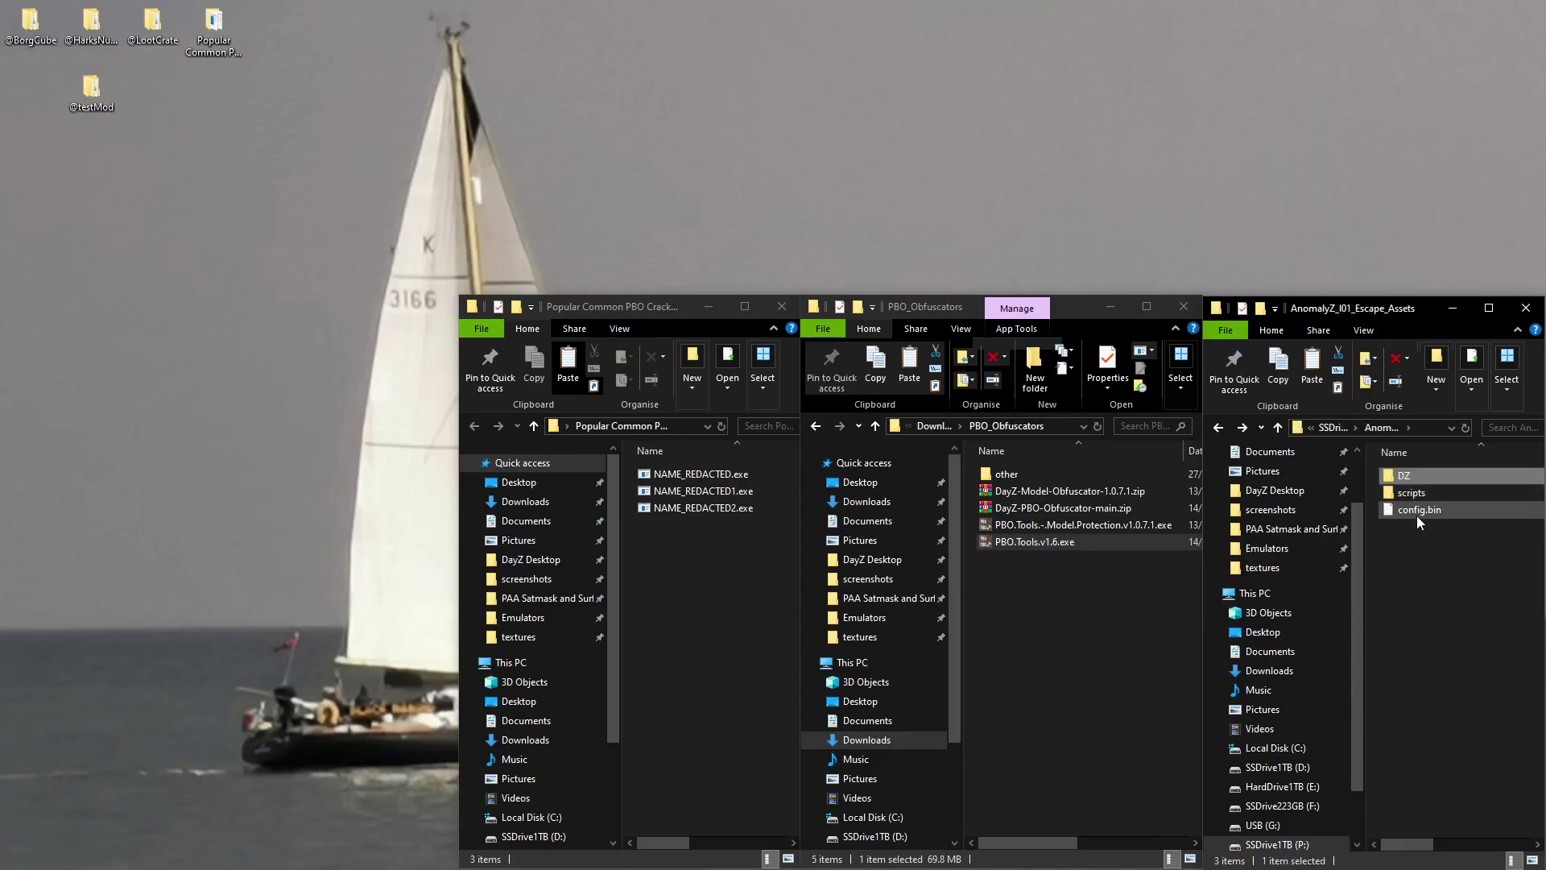
Pack the AnomalyZ_I01_Escape_Assets folder from the P: drive with PBO.Tools.v1.6.exe, answering y to PBO obfuscation.
{"action": "key", "text": "alt+Left"}
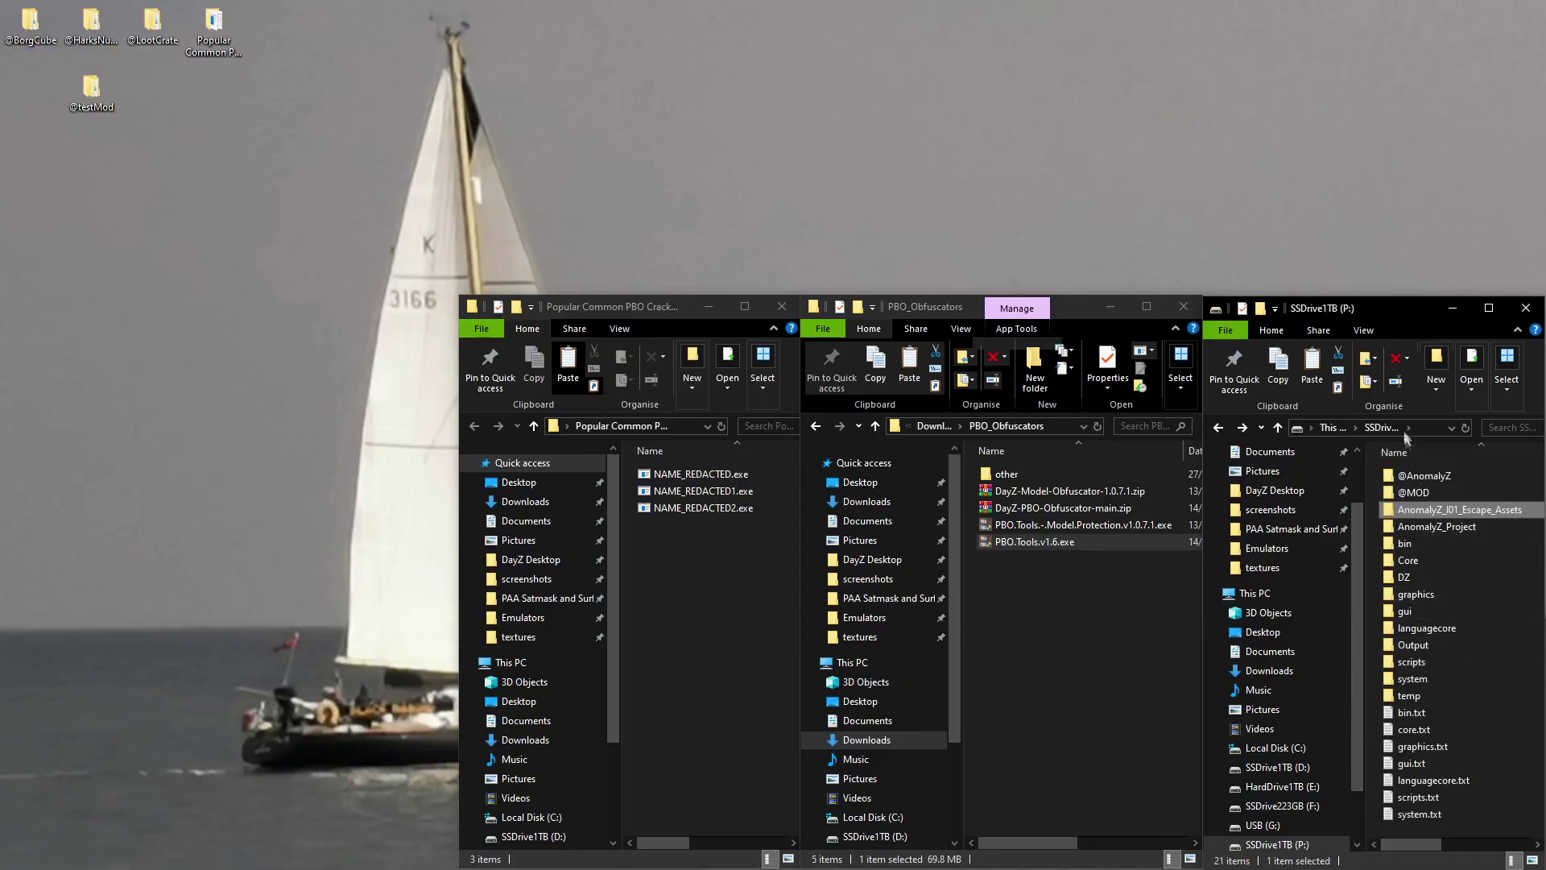
{"action": "left_click", "coordinate": [1419, 426]}
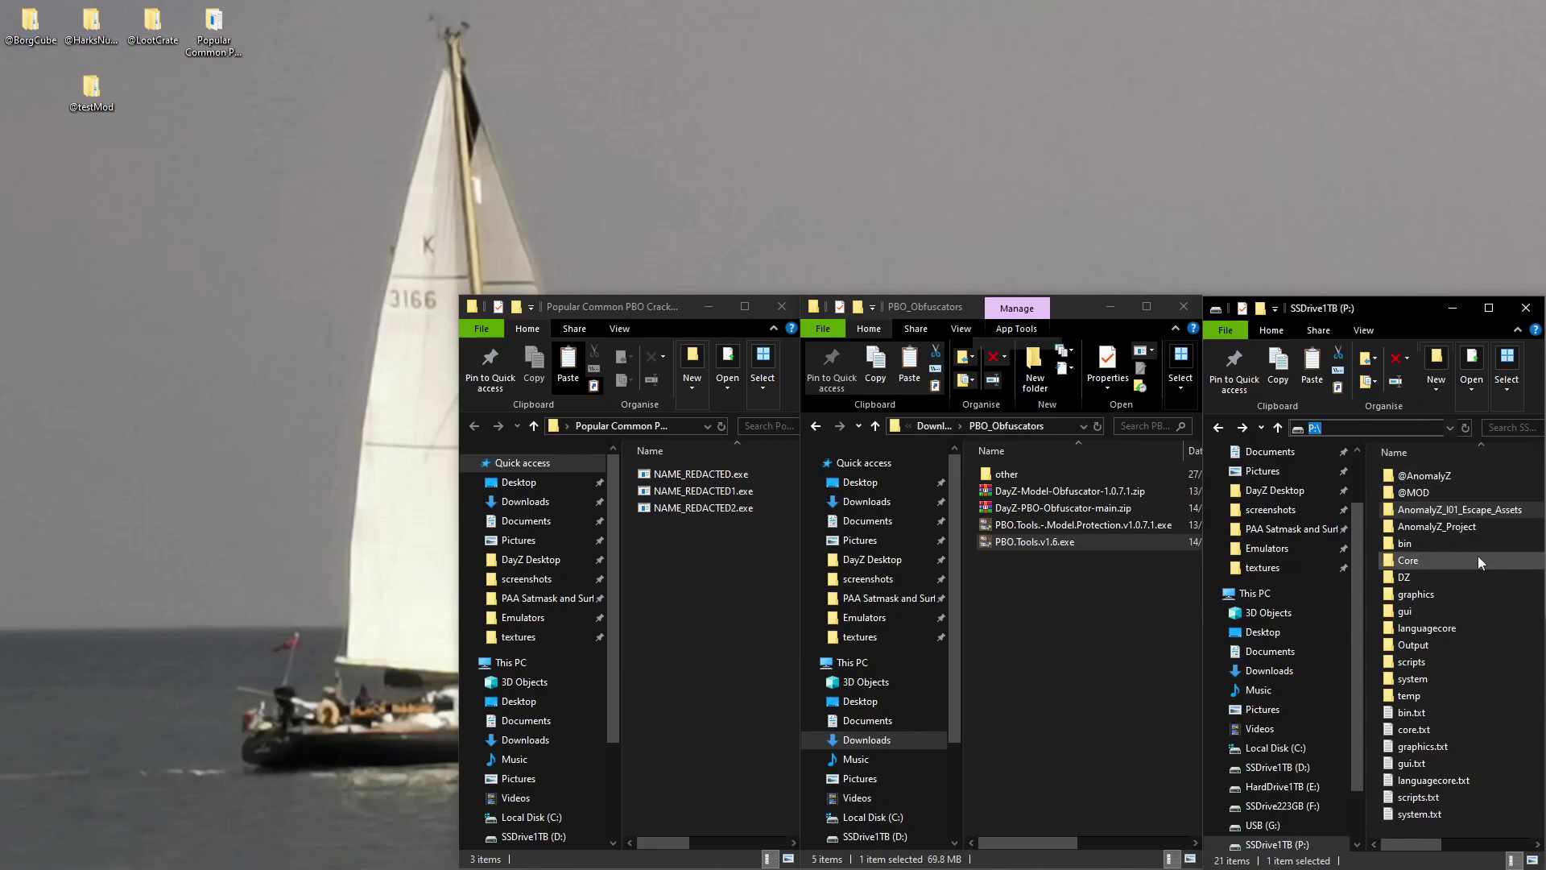
{"action": "mouse_move", "coordinate": [1466, 527]}
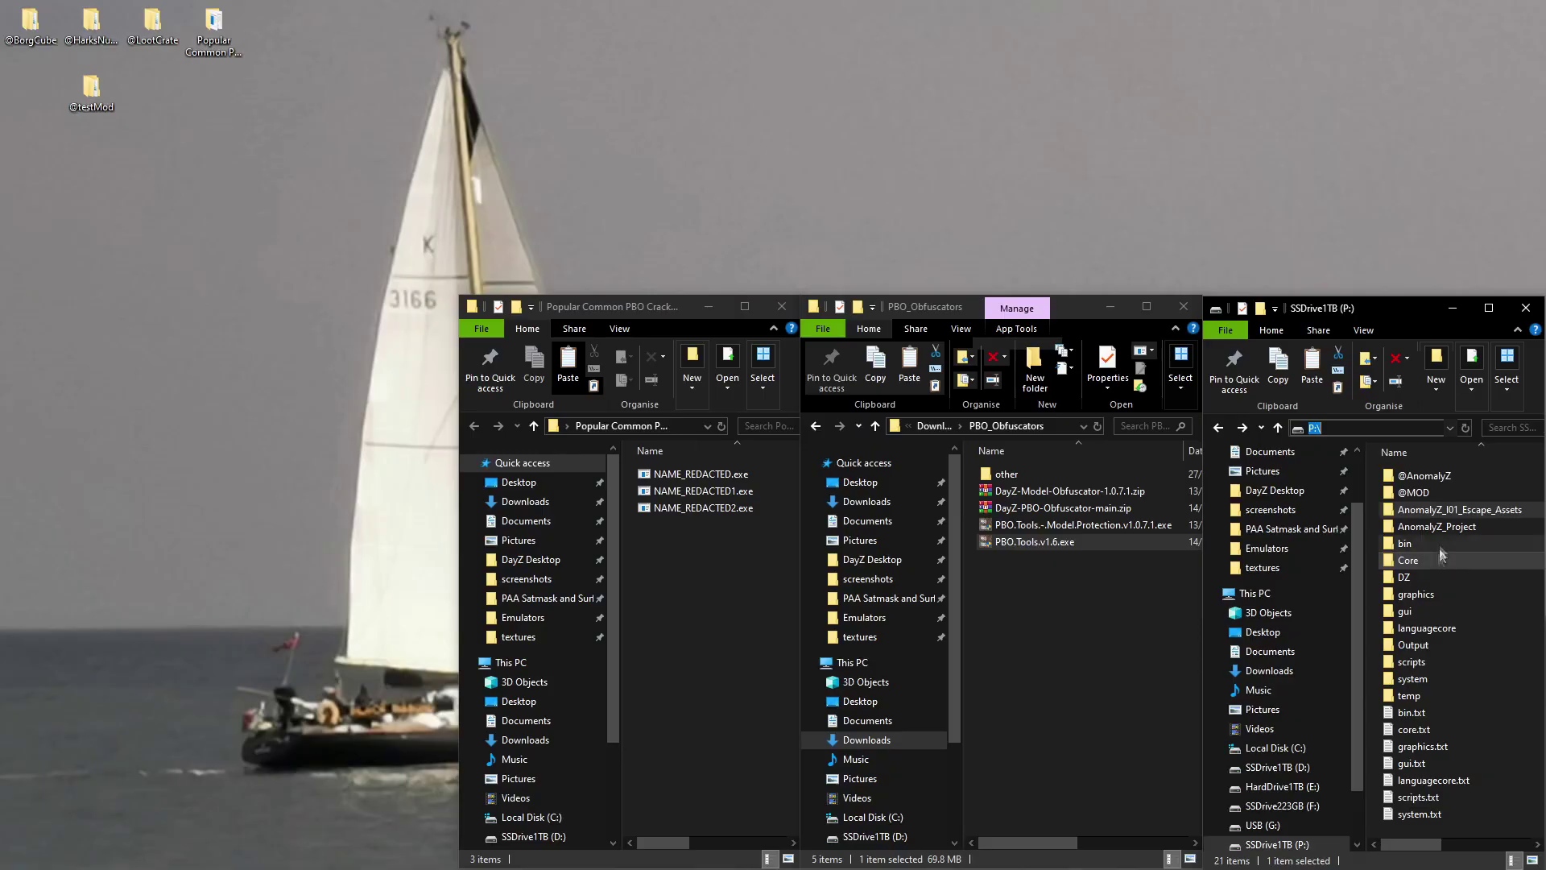
{"action": "left_click_drag", "start_coordinate": [1455, 516], "coordinate": [1079, 538]}
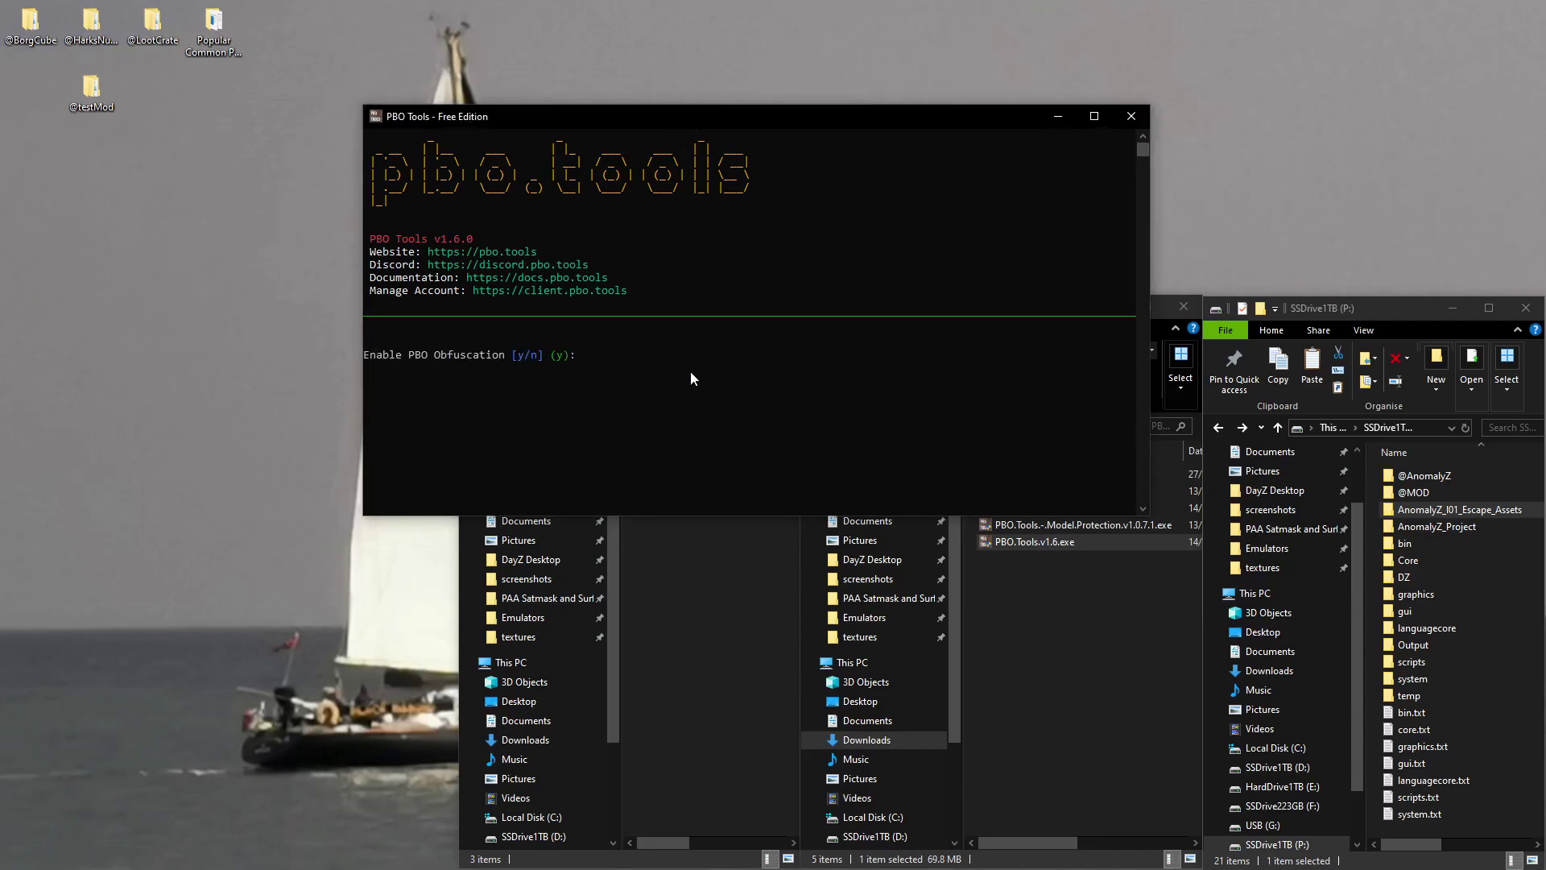
{"action": "type", "text": "y"}
{"action": "key", "text": "Return"}
Widen the PBO Tools console to read its output, then close it.
{"action": "left_click_drag", "start_coordinate": [356, 259], "coordinate": [58, 259]}
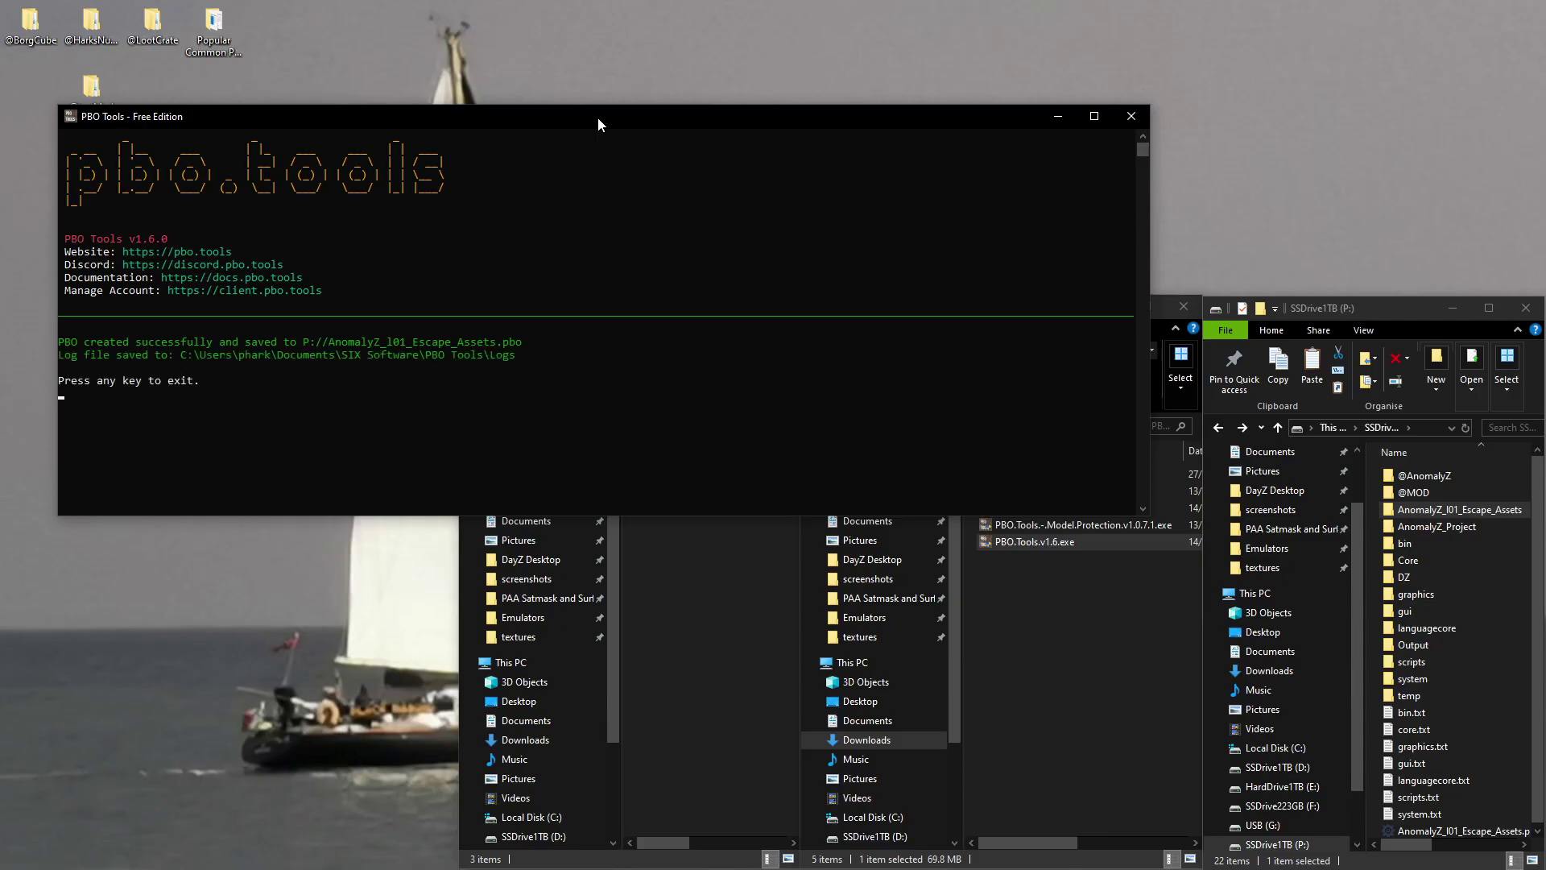
{"action": "left_click", "coordinate": [306, 392]}
{"action": "key", "text": "Return"}
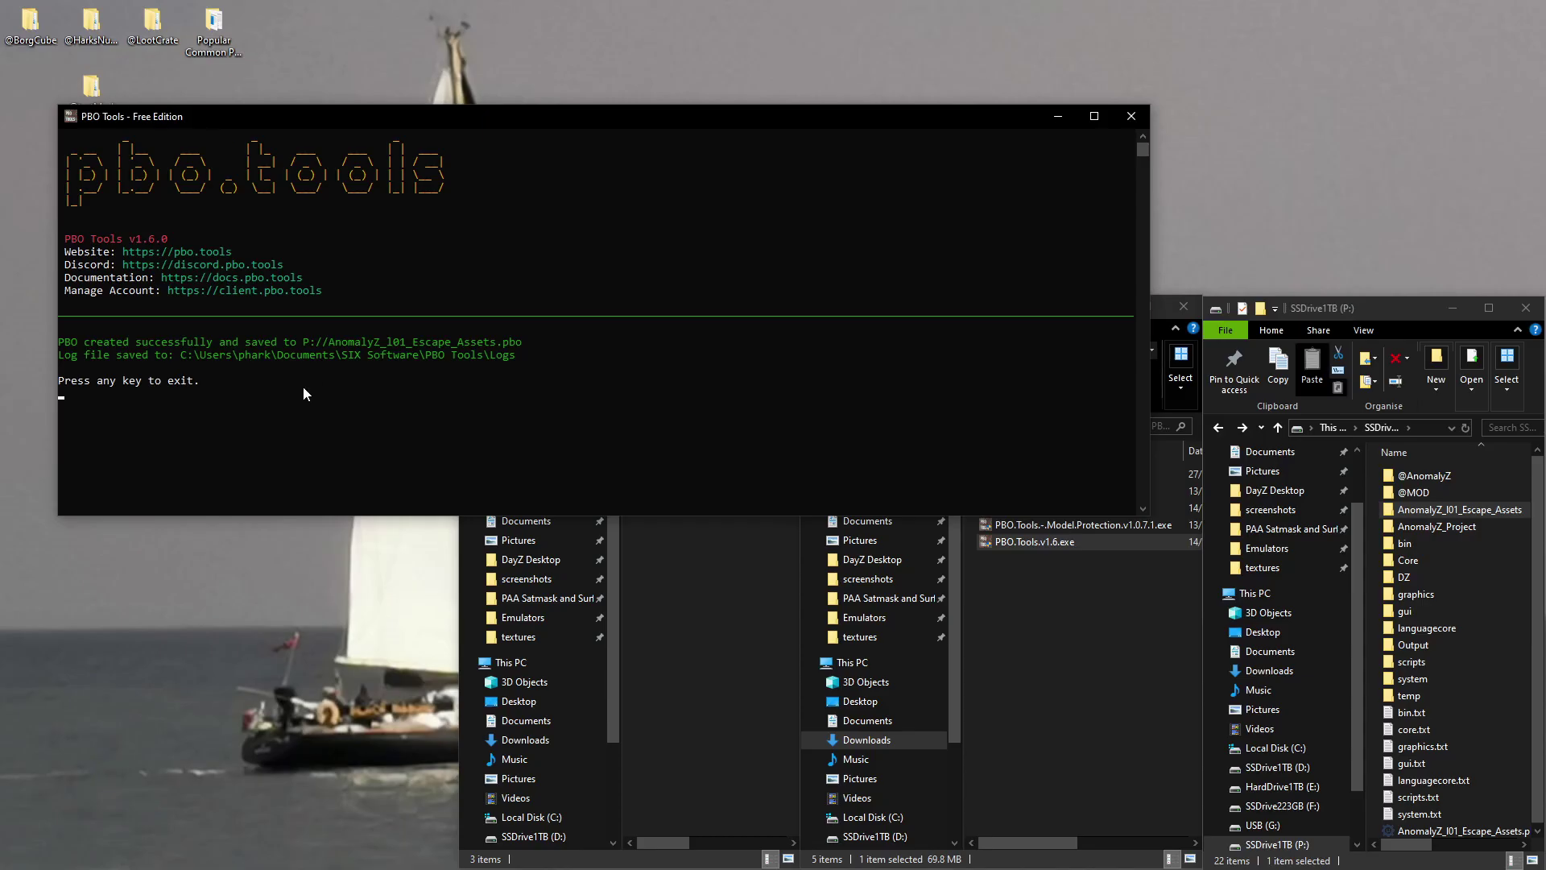
{"action": "left_click", "coordinate": [467, 393]}
{"action": "key", "text": "Return"}
{"action": "left_click", "coordinate": [1133, 119]}
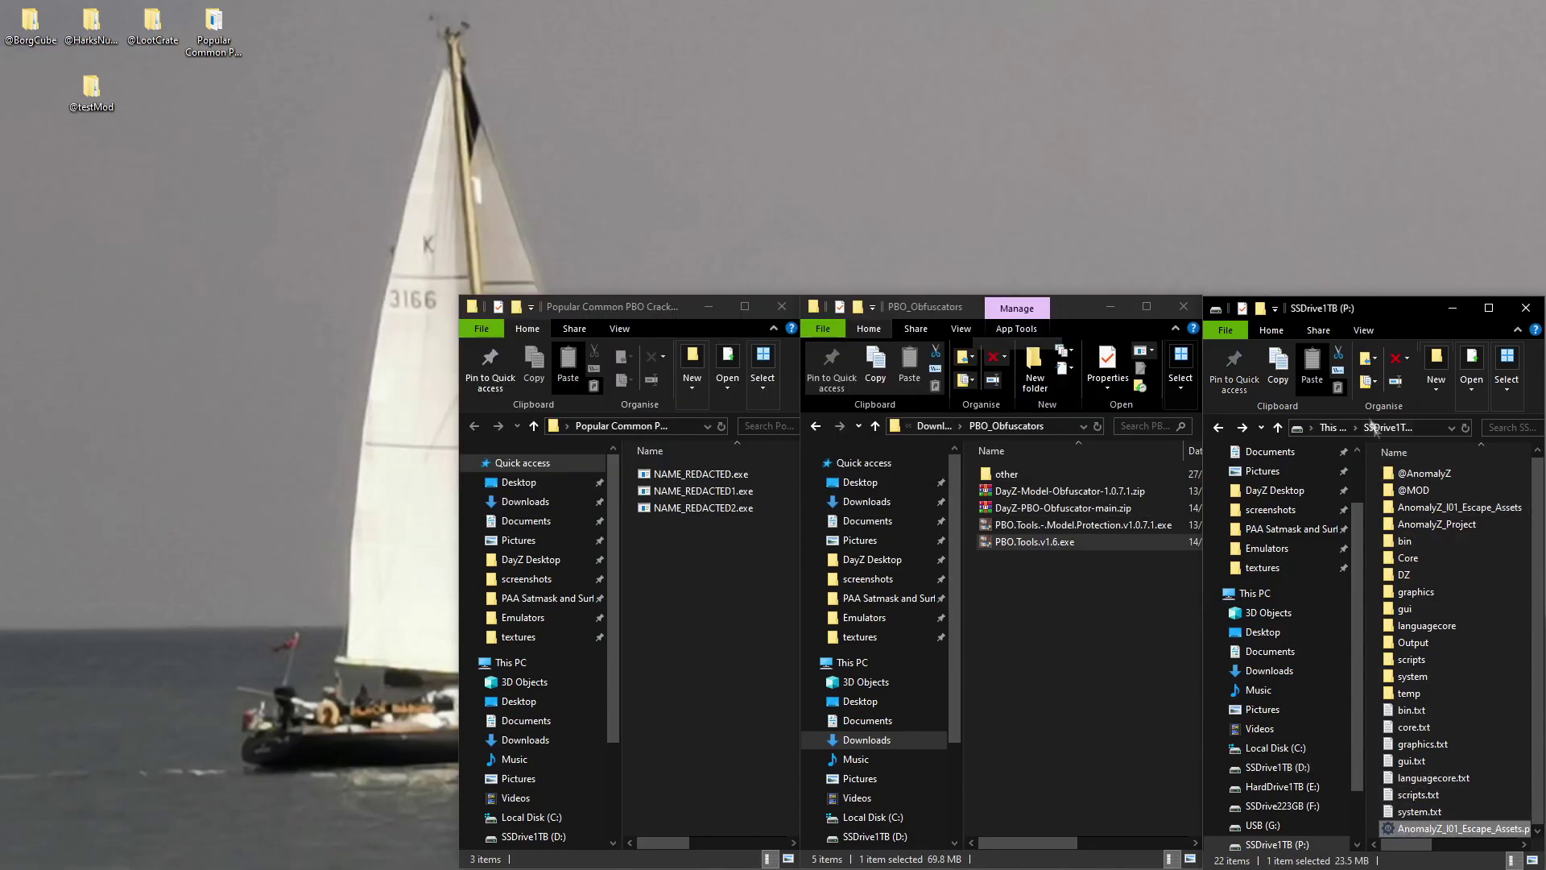
Copy AnomalyZ_I01_Escape_Assets.pbo from the P: drive into the Popular Common PBO Crackers folder.
{"action": "right_click", "coordinate": [1415, 833]}
{"action": "left_click", "coordinate": [1265, 736]}
{"action": "right_click", "coordinate": [670, 557]}
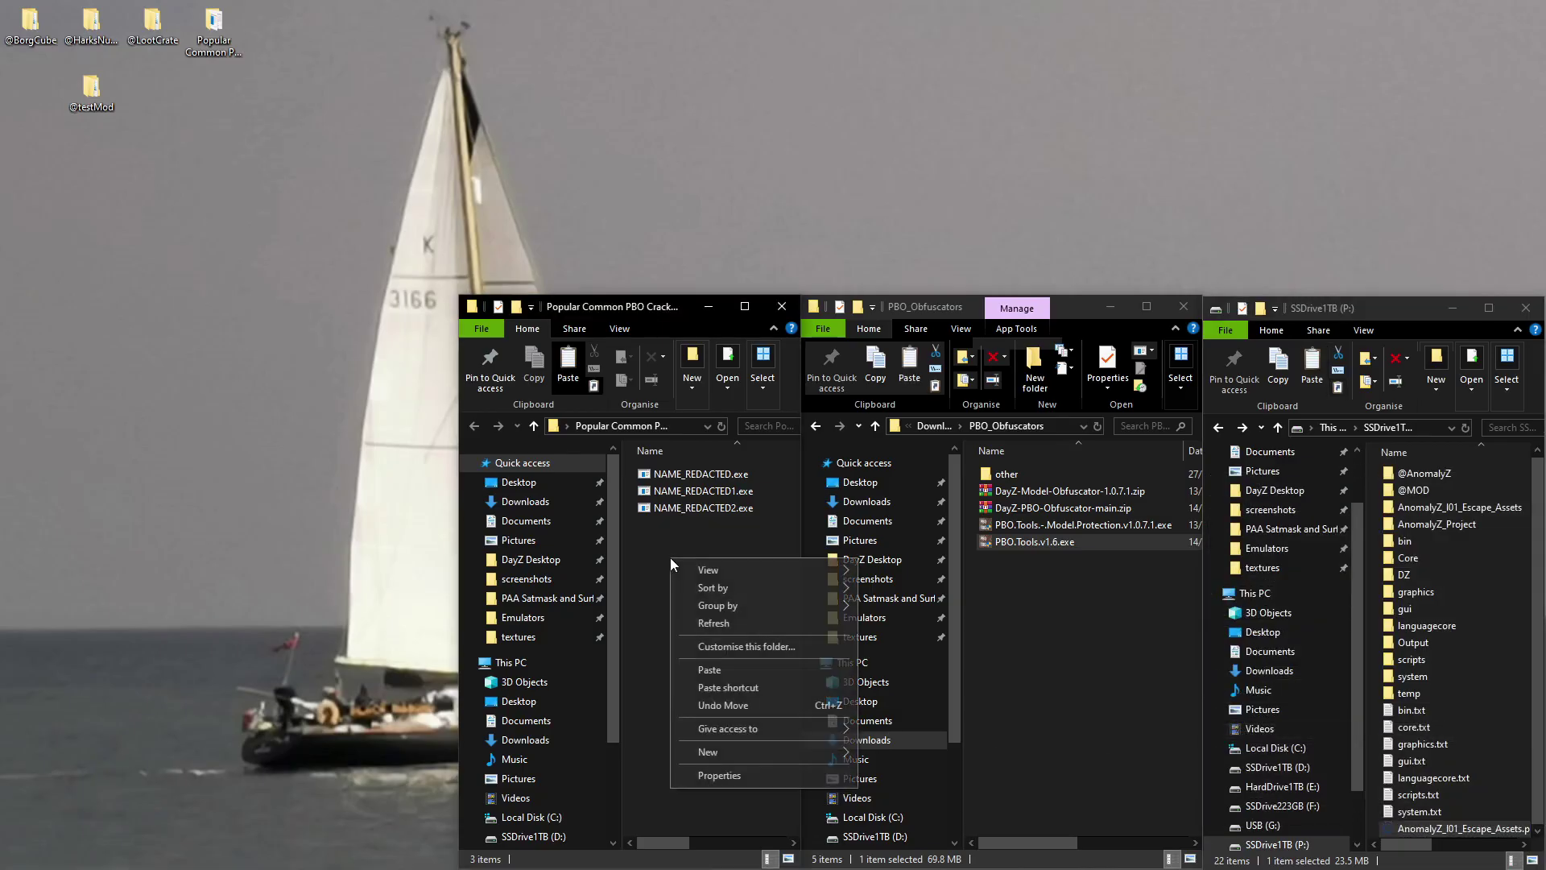
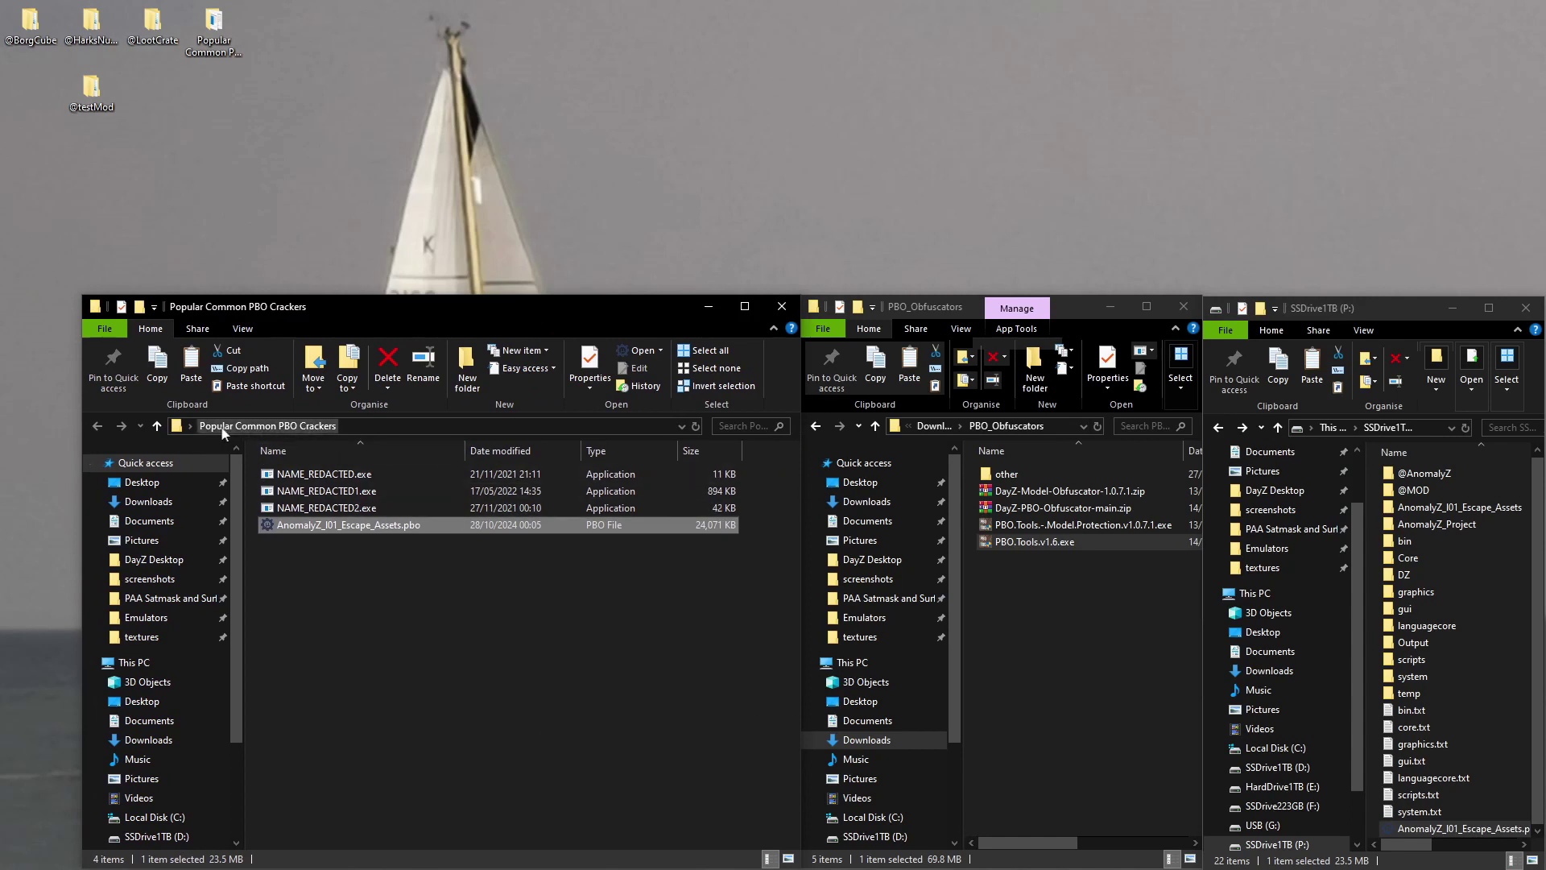
{"action": "left_click", "coordinate": [224, 428]}
Highlight the three NAME_REDACTED executables in the Popular Common PBO Crackers folder to present the cracking tools under test.
{"action": "left_click_drag", "start_coordinate": [306, 575], "coordinate": [285, 496]}
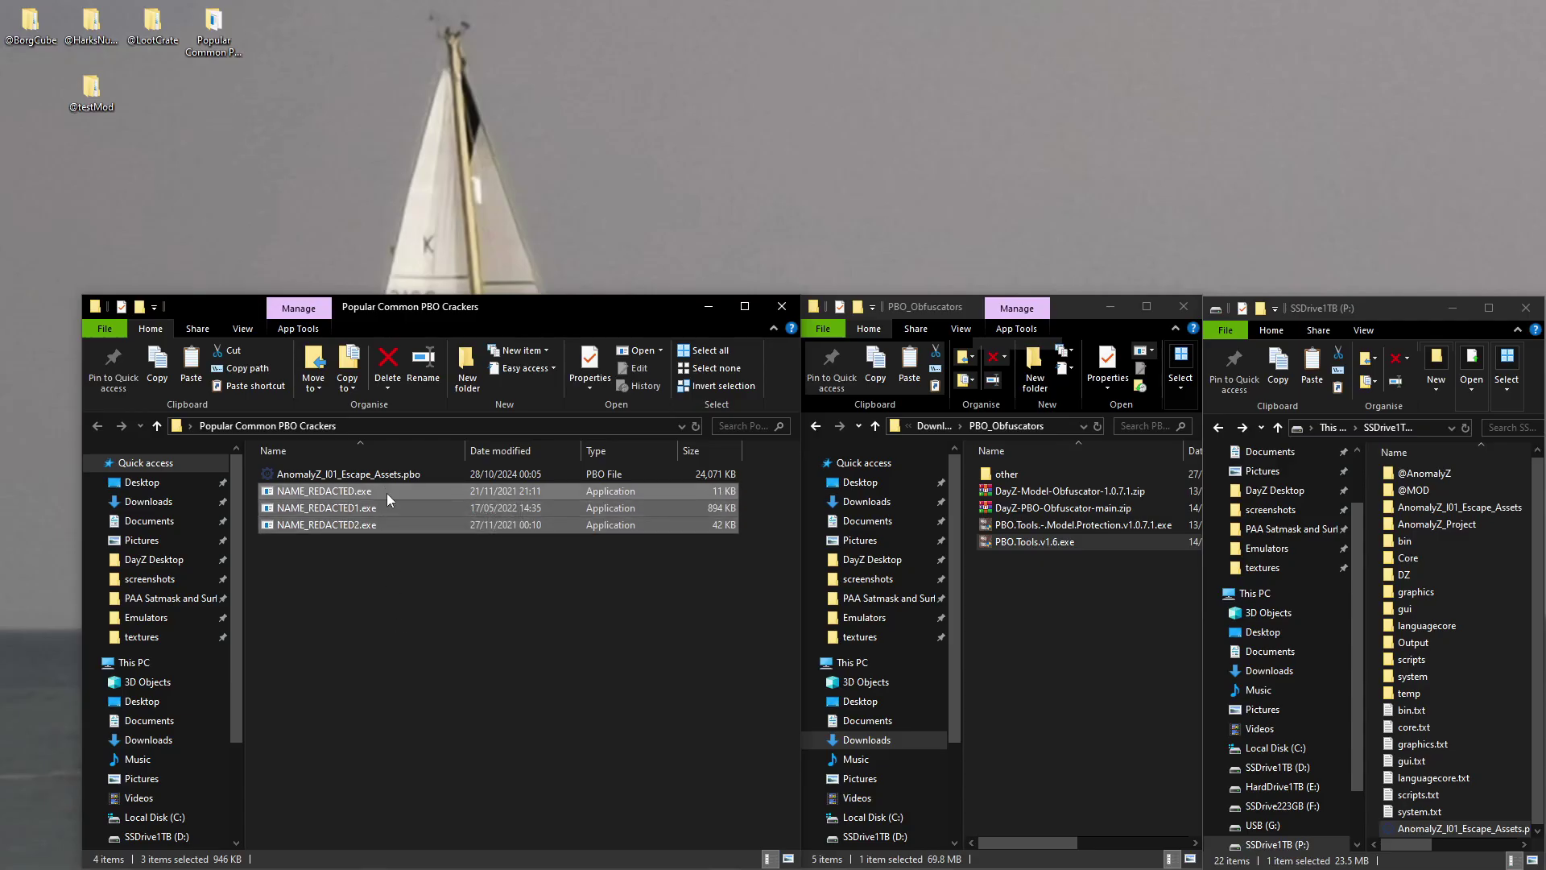
{"action": "left_click_drag", "start_coordinate": [332, 628], "coordinate": [326, 491]}
{"action": "left_click", "coordinate": [292, 497]}
{"action": "left_click", "coordinate": [339, 528]}
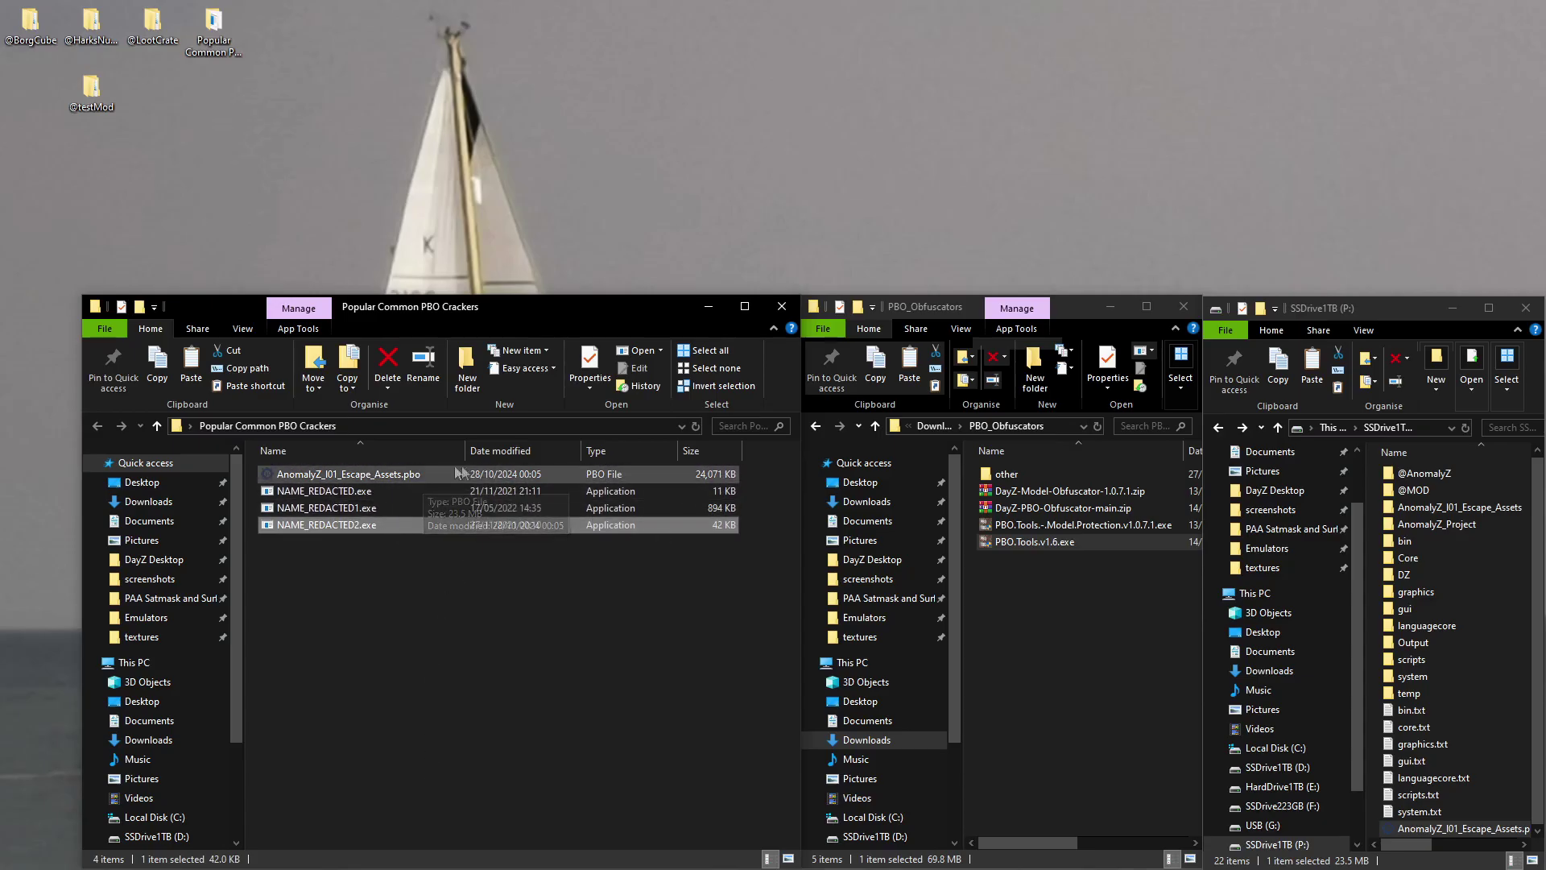
Run AnomalyZ_I01_Escape_Assets.pbo through NAME_REDACTED.exe and examine the ExtractPbo output for the resulting _AnomalyZ_I01_Escape_Assets.pbo.
{"action": "left_click", "coordinate": [376, 477]}
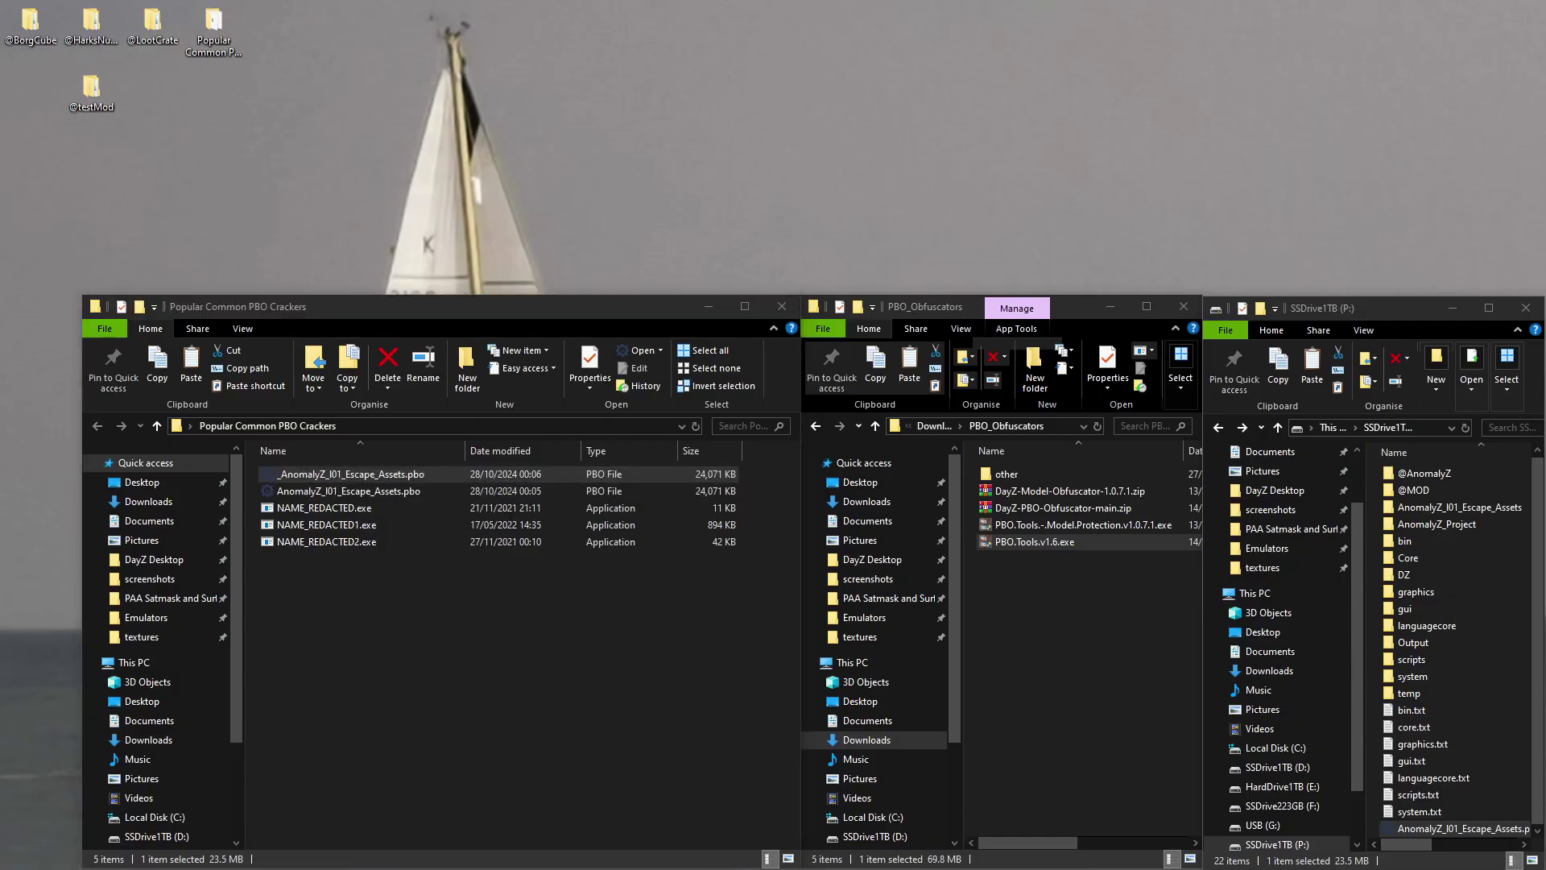
{"action": "left_click_drag", "start_coordinate": [0, 231], "coordinate": [678, 126]}
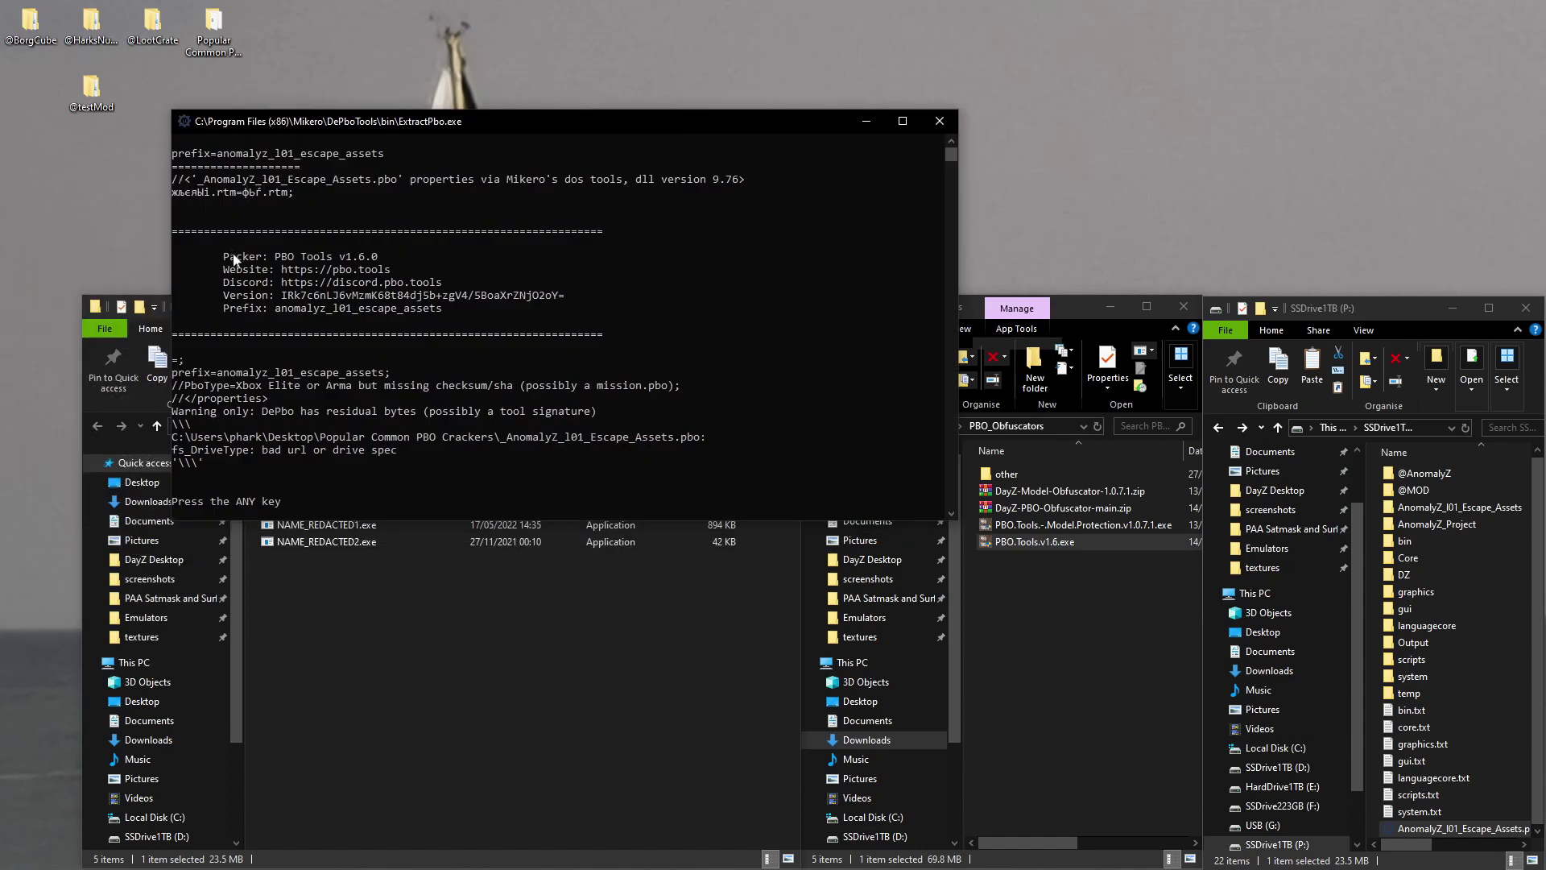
{"action": "scroll", "coordinate": [210, 251], "scroll_direction": "up", "scroll_amount": 1}
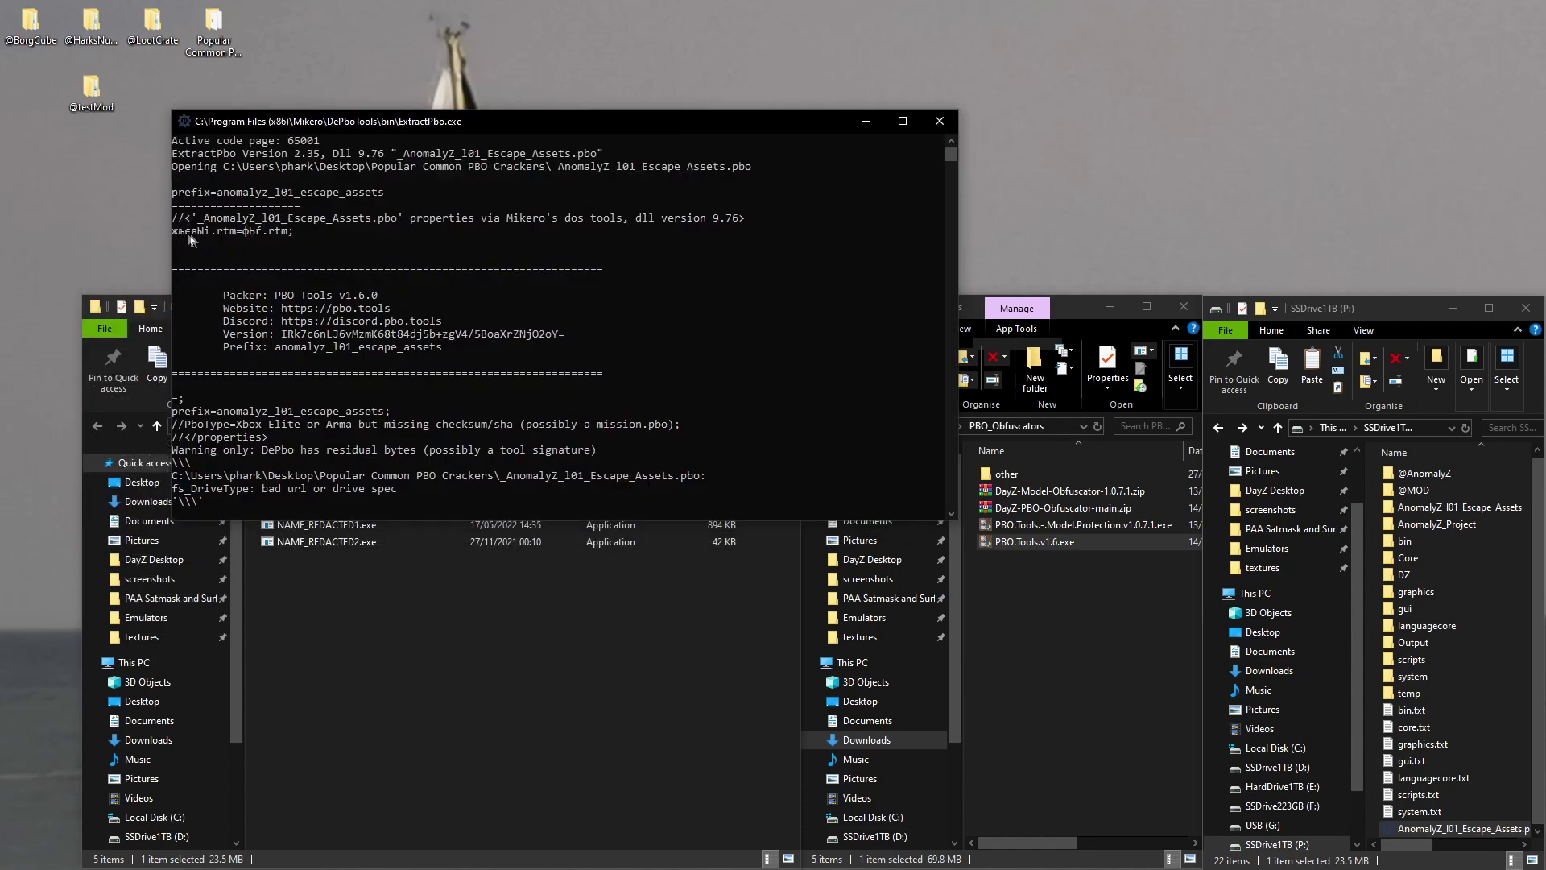
{"action": "scroll", "coordinate": [186, 234], "scroll_direction": "down", "scroll_amount": 2}
{"action": "left_click_drag", "start_coordinate": [211, 230], "coordinate": [487, 256]}
{"action": "scroll", "coordinate": [253, 272], "scroll_direction": "up", "scroll_amount": 2}
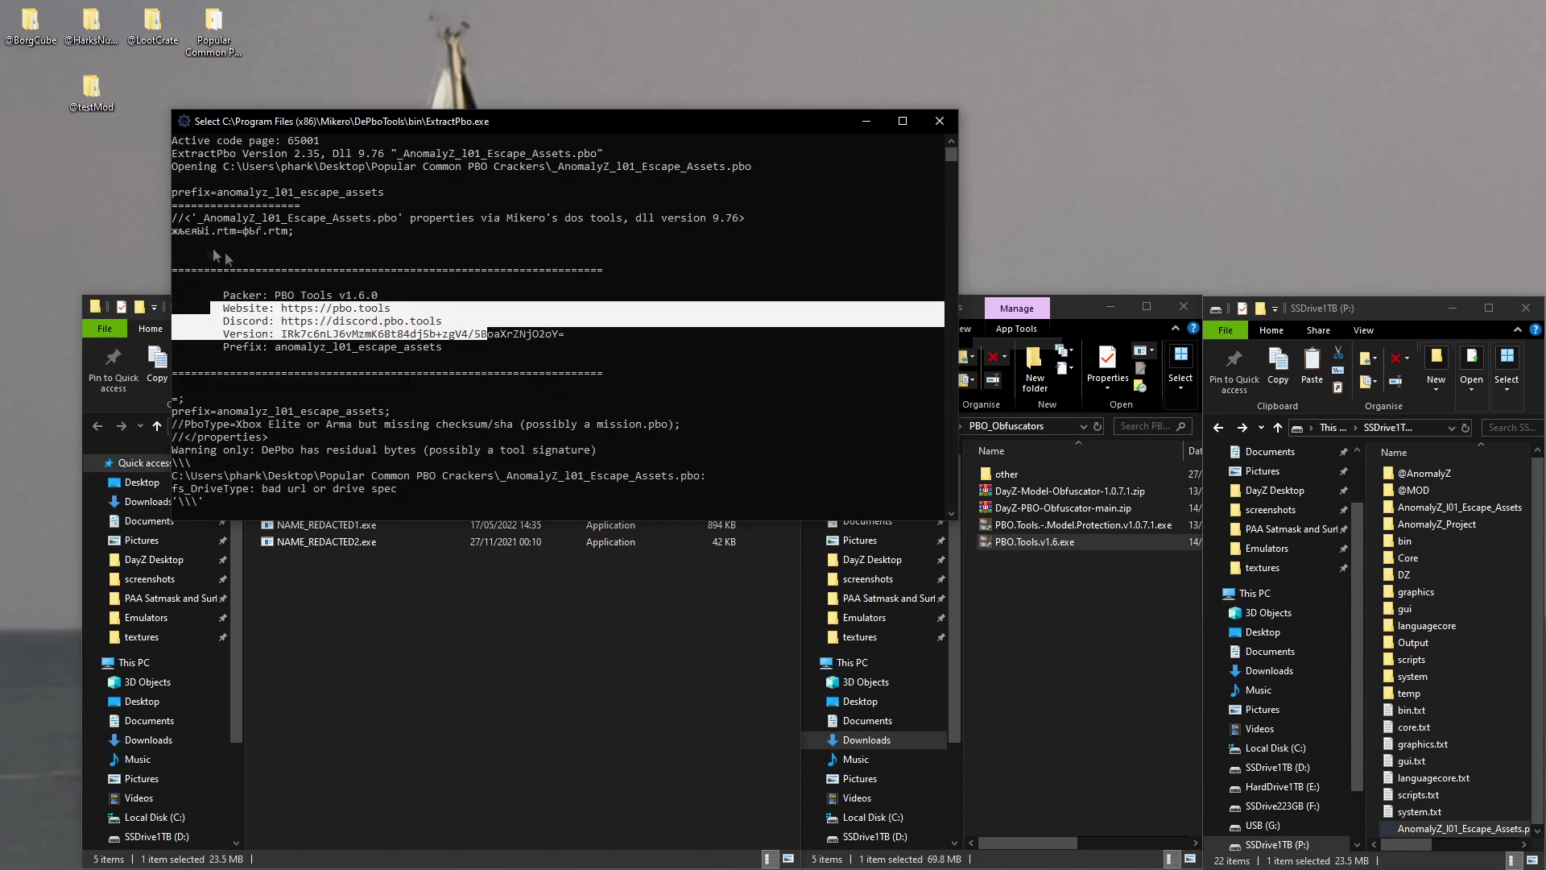
{"action": "left_click_drag", "start_coordinate": [204, 295], "coordinate": [513, 333]}
{"action": "left_click", "coordinate": [939, 122]}
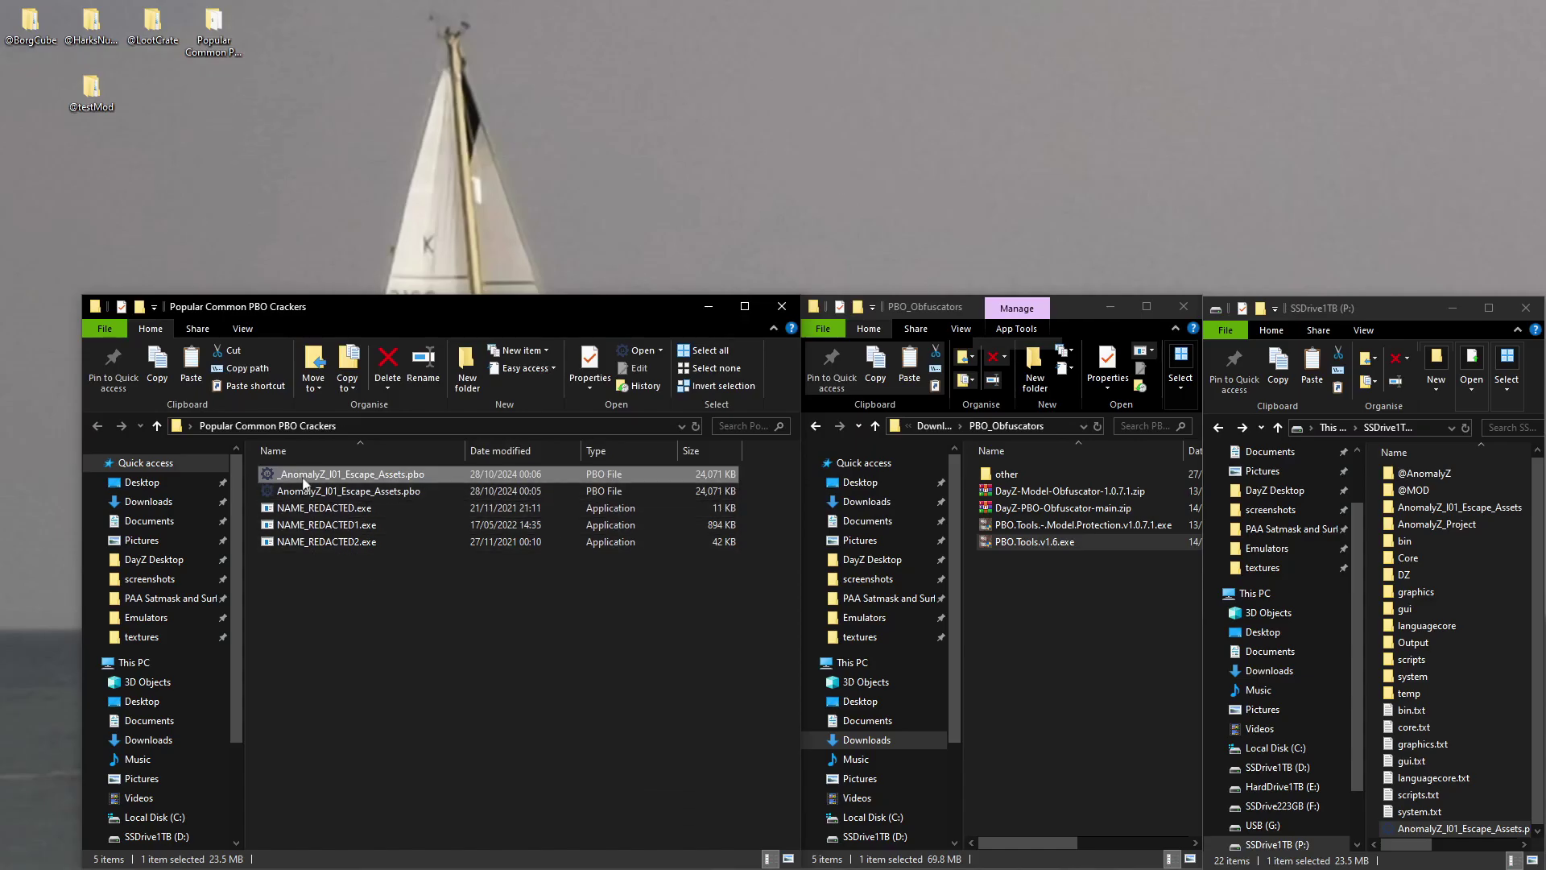
Delete _AnomalyZ_I01_Escape_Assets.pbo and run the original AnomalyZ_I01_Escape_Assets.pbo through NAME_REDACTED1.exe.
{"action": "left_click", "coordinate": [388, 366]}
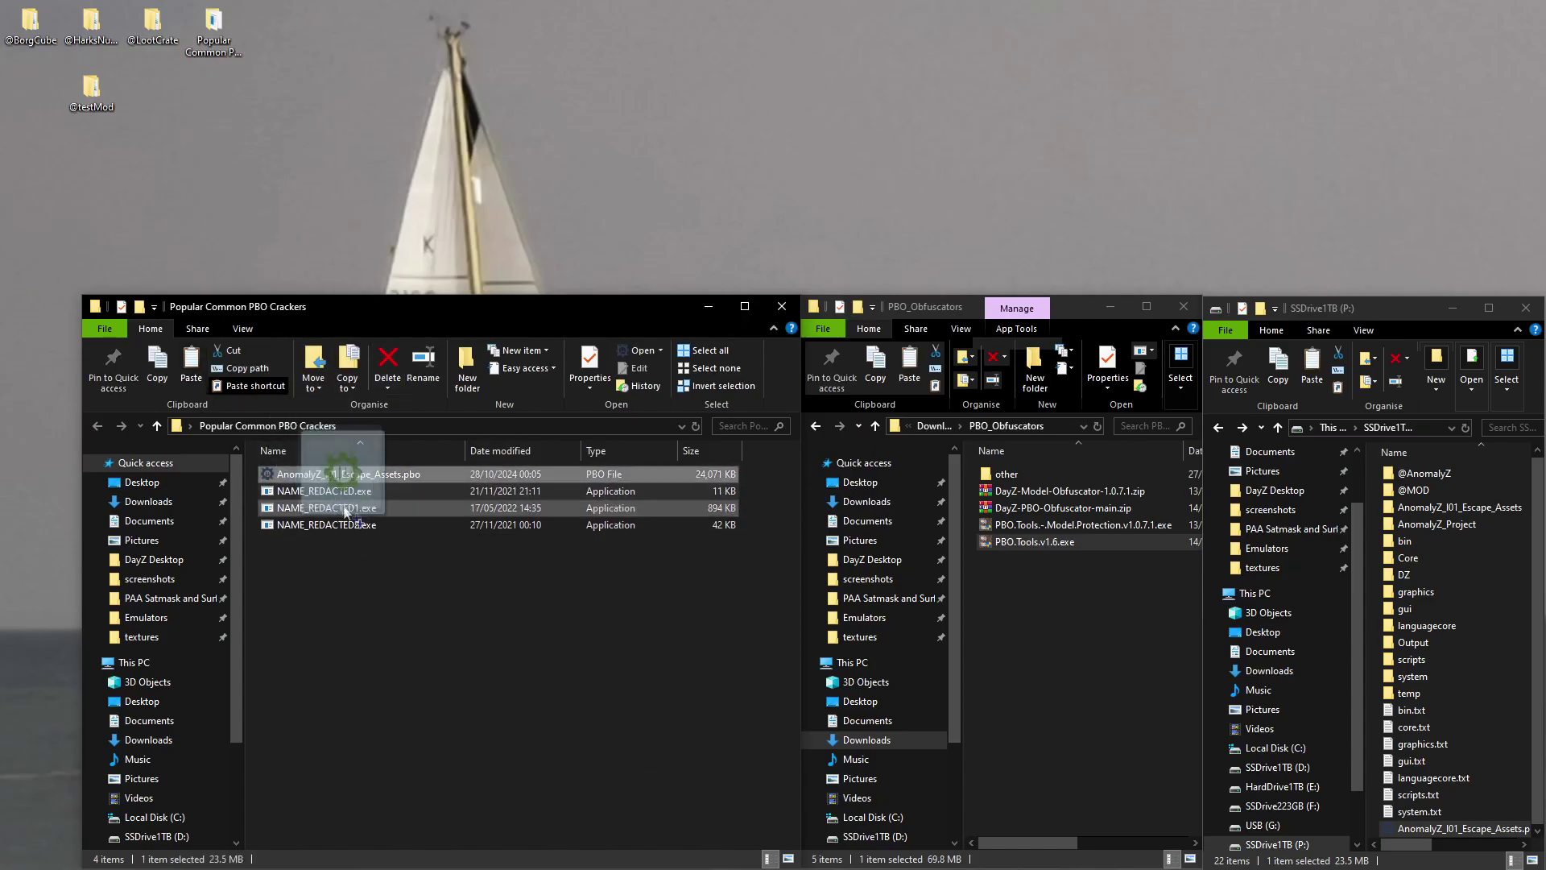
{"action": "left_click", "coordinate": [338, 474]}
{"action": "left_click_drag", "start_coordinate": [338, 474], "coordinate": [322, 508]}
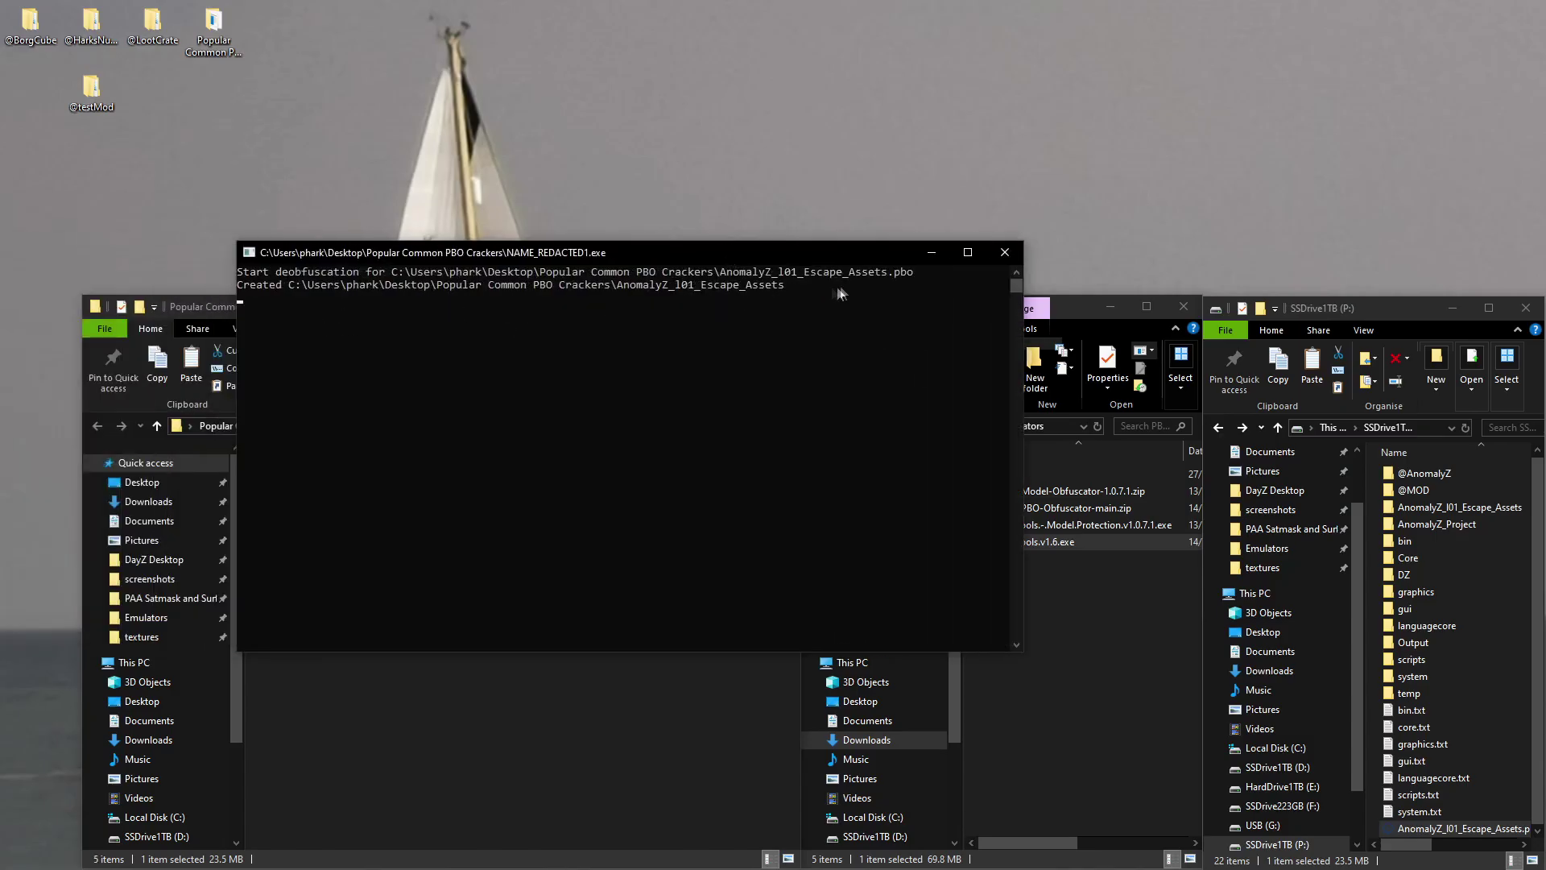
{"action": "left_click_drag", "start_coordinate": [653, 256], "coordinate": [1034, 194]}
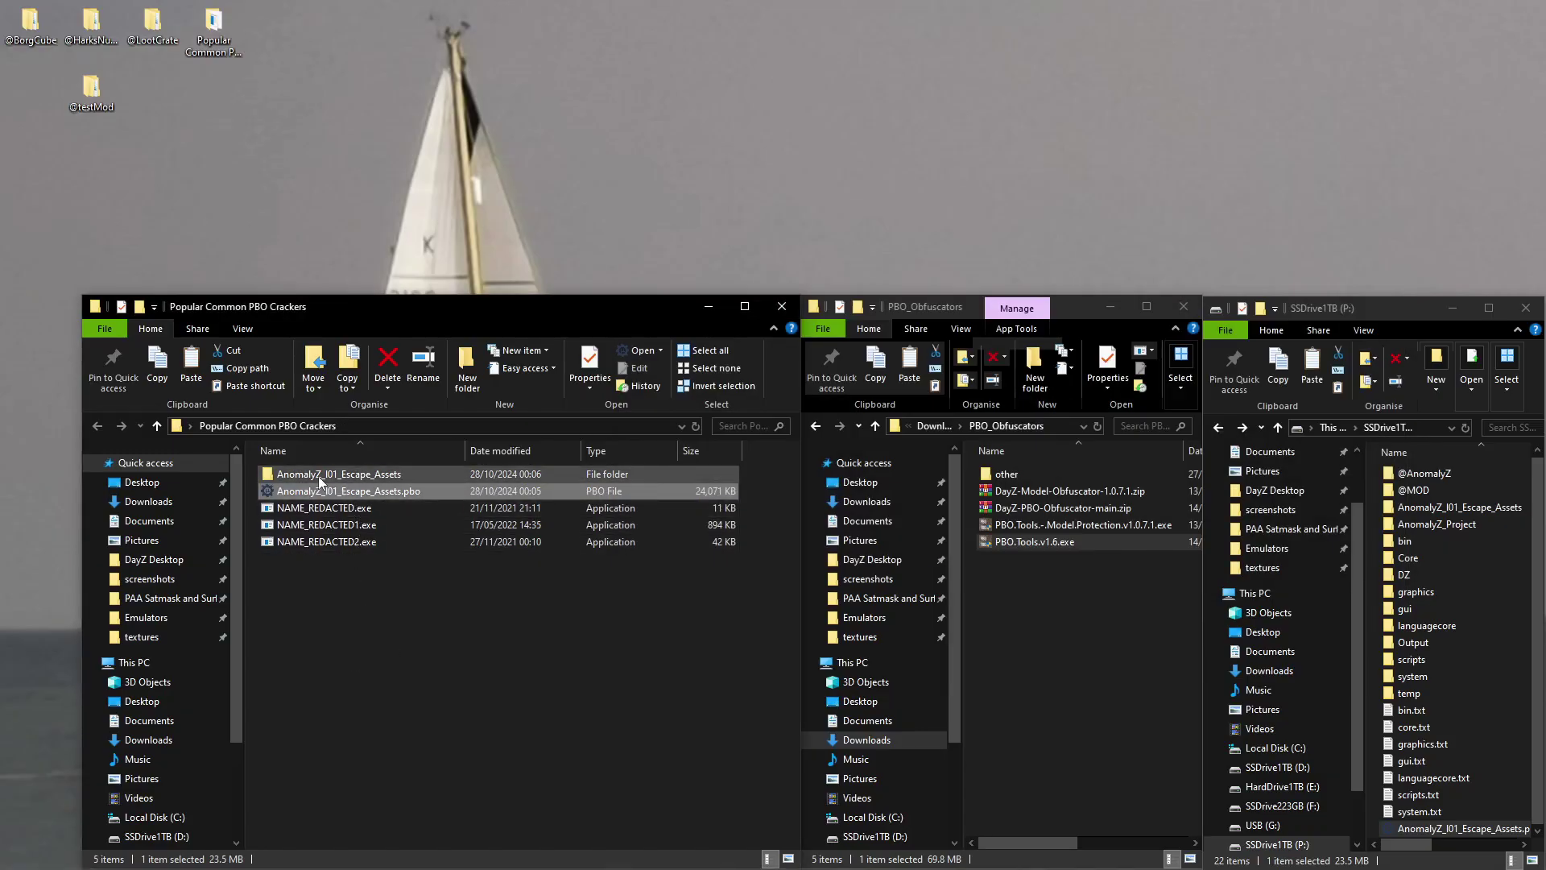
Browse the extracted AnomalyZ_I01_Escape_Assets folder and search it for .p3d files, then clear the search.
{"action": "double_click", "coordinate": [318, 475]}
{"action": "mouse_move", "coordinate": [794, 464]}
{"action": "left_mouse_down"}
{"action": "mouse_move", "coordinate": [819, 845]}
{"action": "mouse_move", "coordinate": [801, 523]}
{"action": "mouse_move", "coordinate": [794, 831]}
{"action": "mouse_move", "coordinate": [785, 471]}
{"action": "mouse_move", "coordinate": [831, 470]}
{"action": "mouse_move", "coordinate": [798, 644]}
{"action": "mouse_move", "coordinate": [795, 849]}
{"action": "mouse_move", "coordinate": [780, 438]}
{"action": "left_mouse_up"}
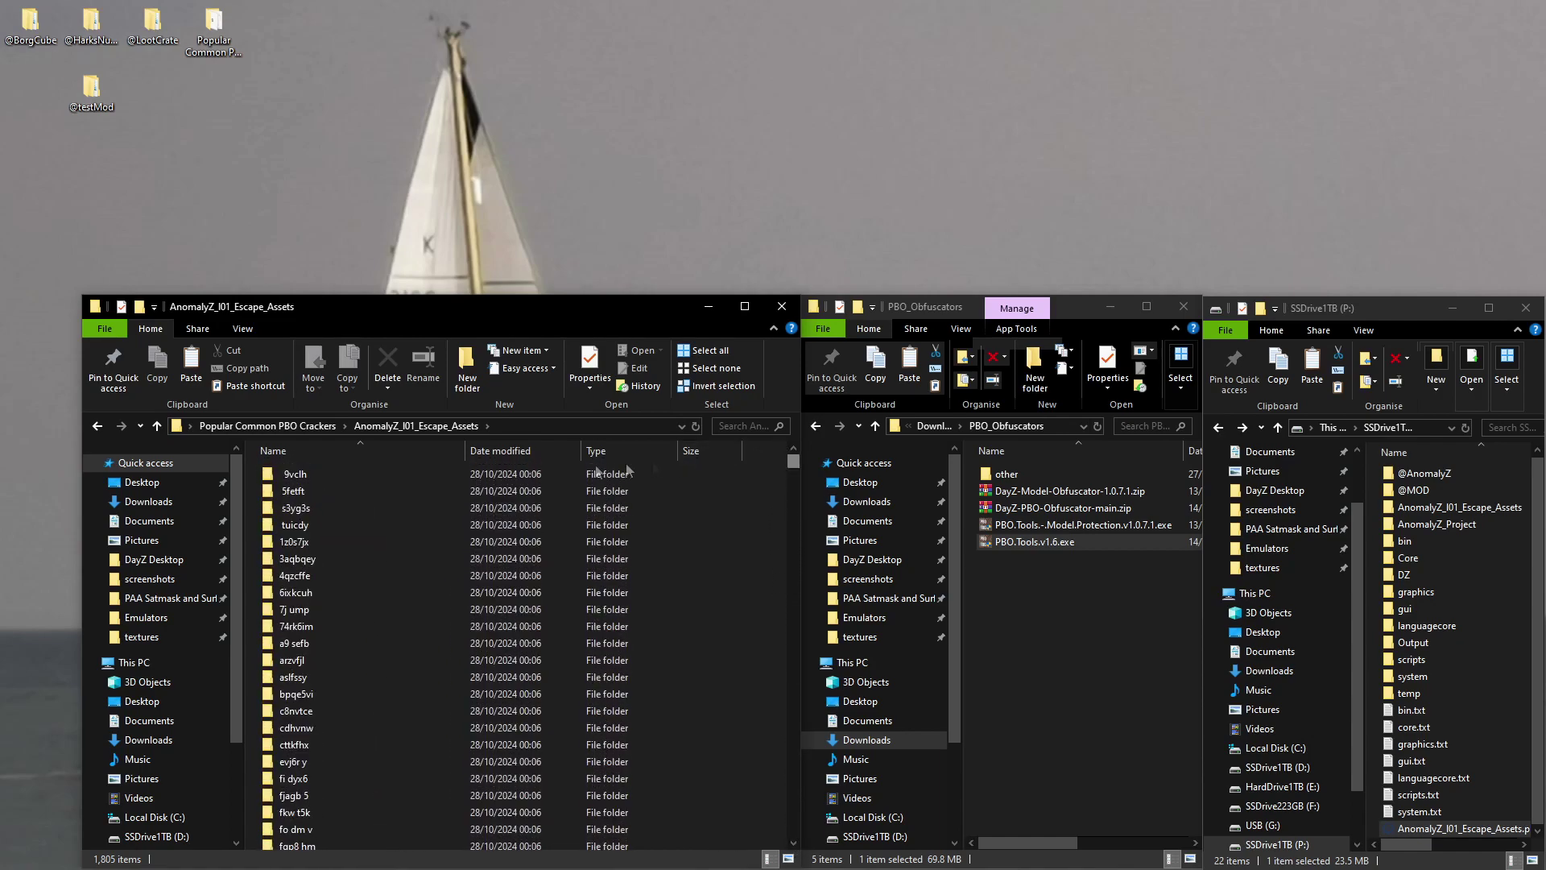
{"action": "left_click", "coordinate": [749, 426]}
{"action": "type", "text": "."}
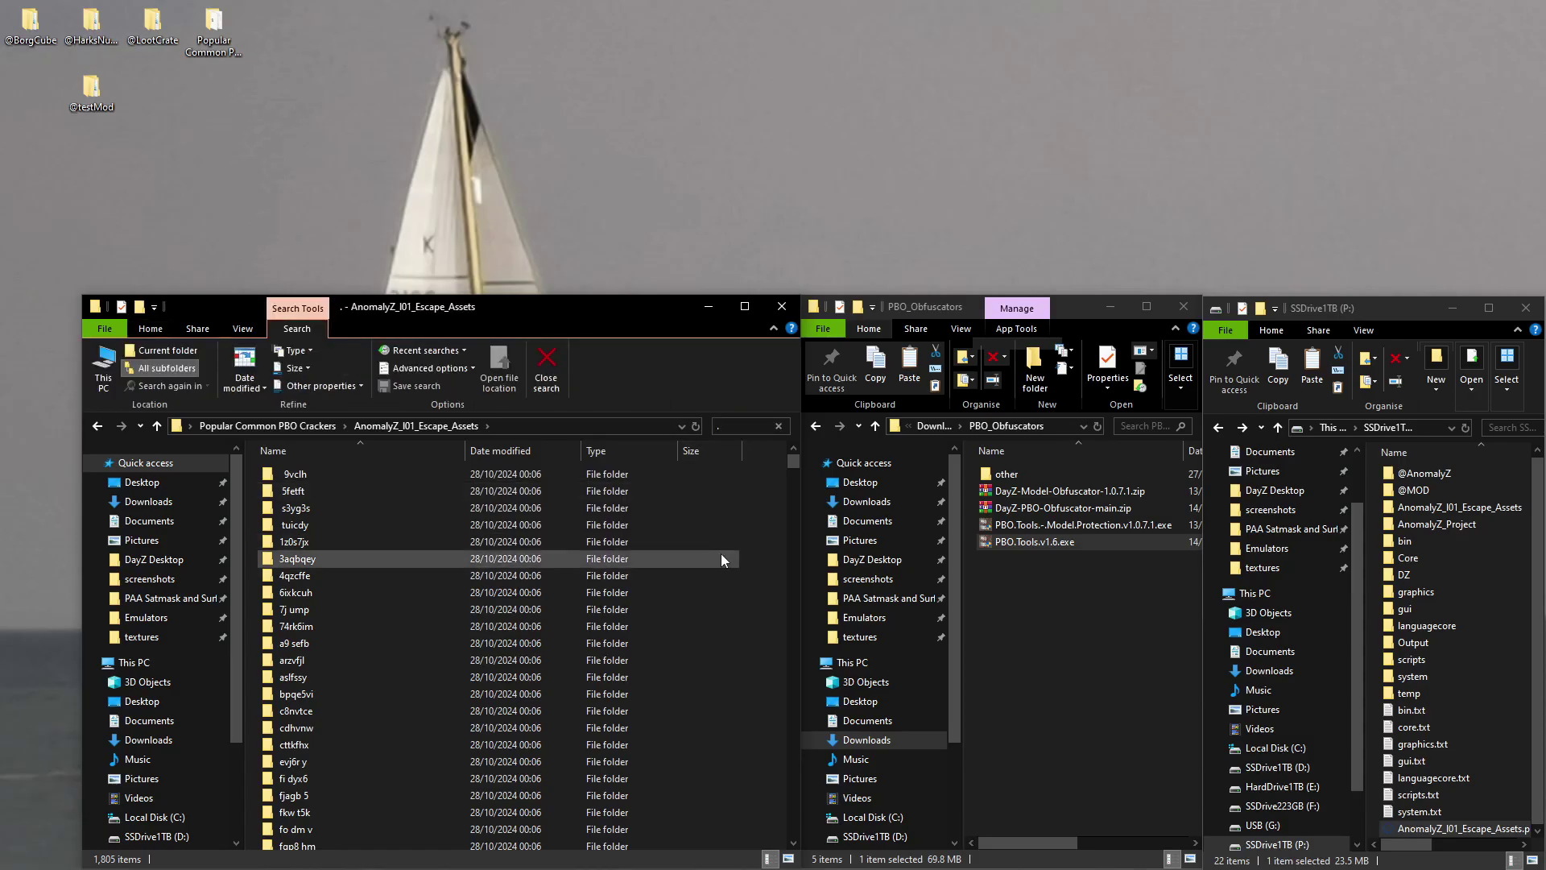
{"action": "type", "text": "p3d"}
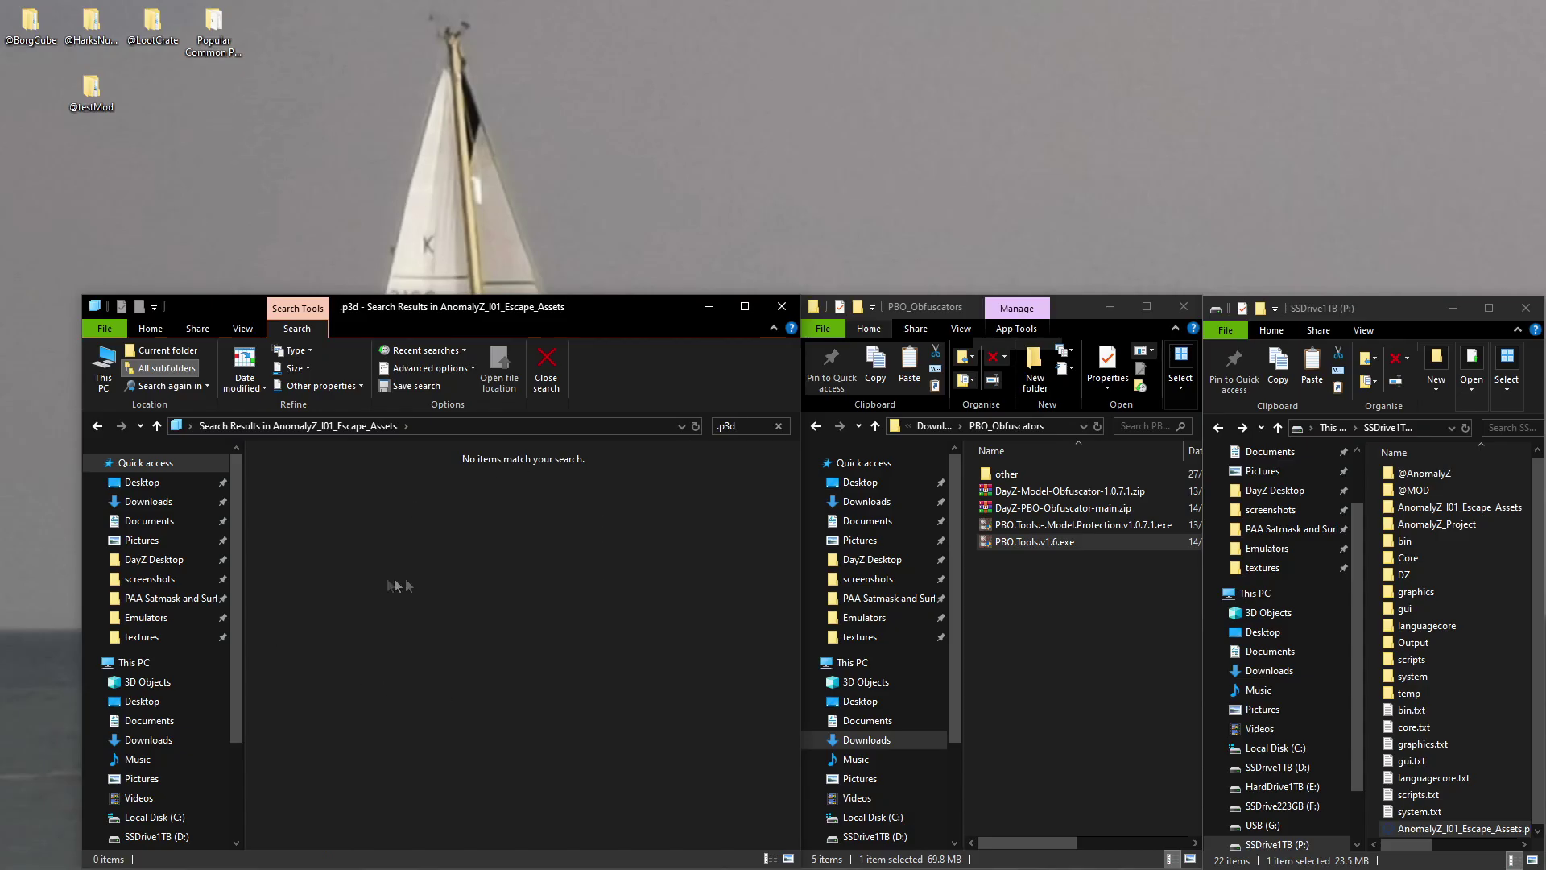
{"action": "left_click", "coordinate": [778, 426]}
{"action": "mouse_move", "coordinate": [786, 466]}
{"action": "left_mouse_down"}
{"action": "mouse_move", "coordinate": [771, 755]}
{"action": "mouse_move", "coordinate": [795, 837]}
{"action": "mouse_move", "coordinate": [797, 467]}
{"action": "left_mouse_up"}
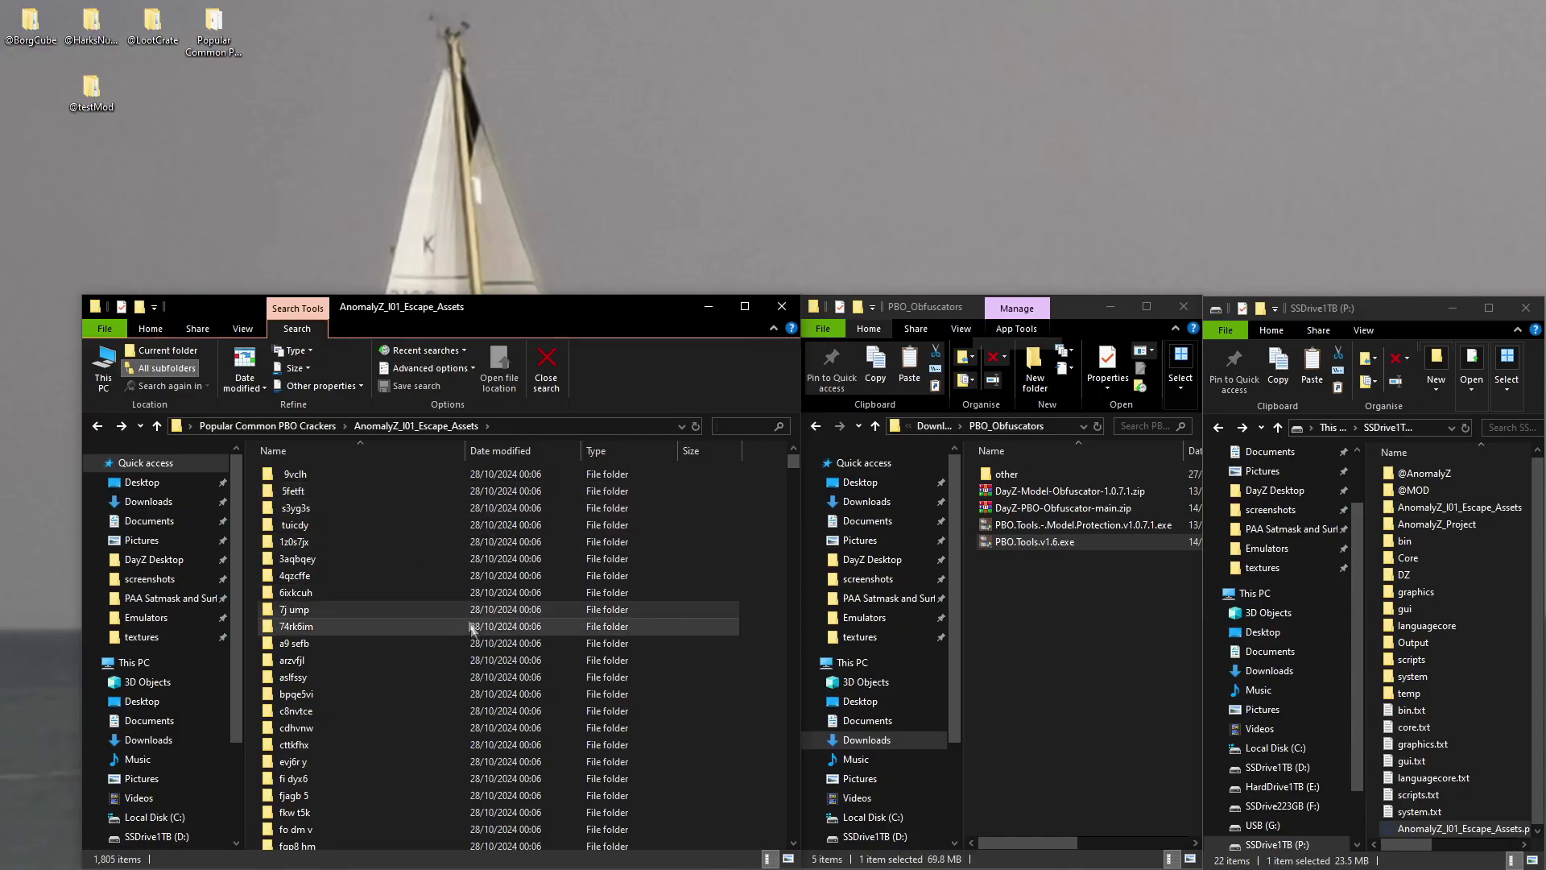
{"action": "left_click", "coordinate": [342, 577]}
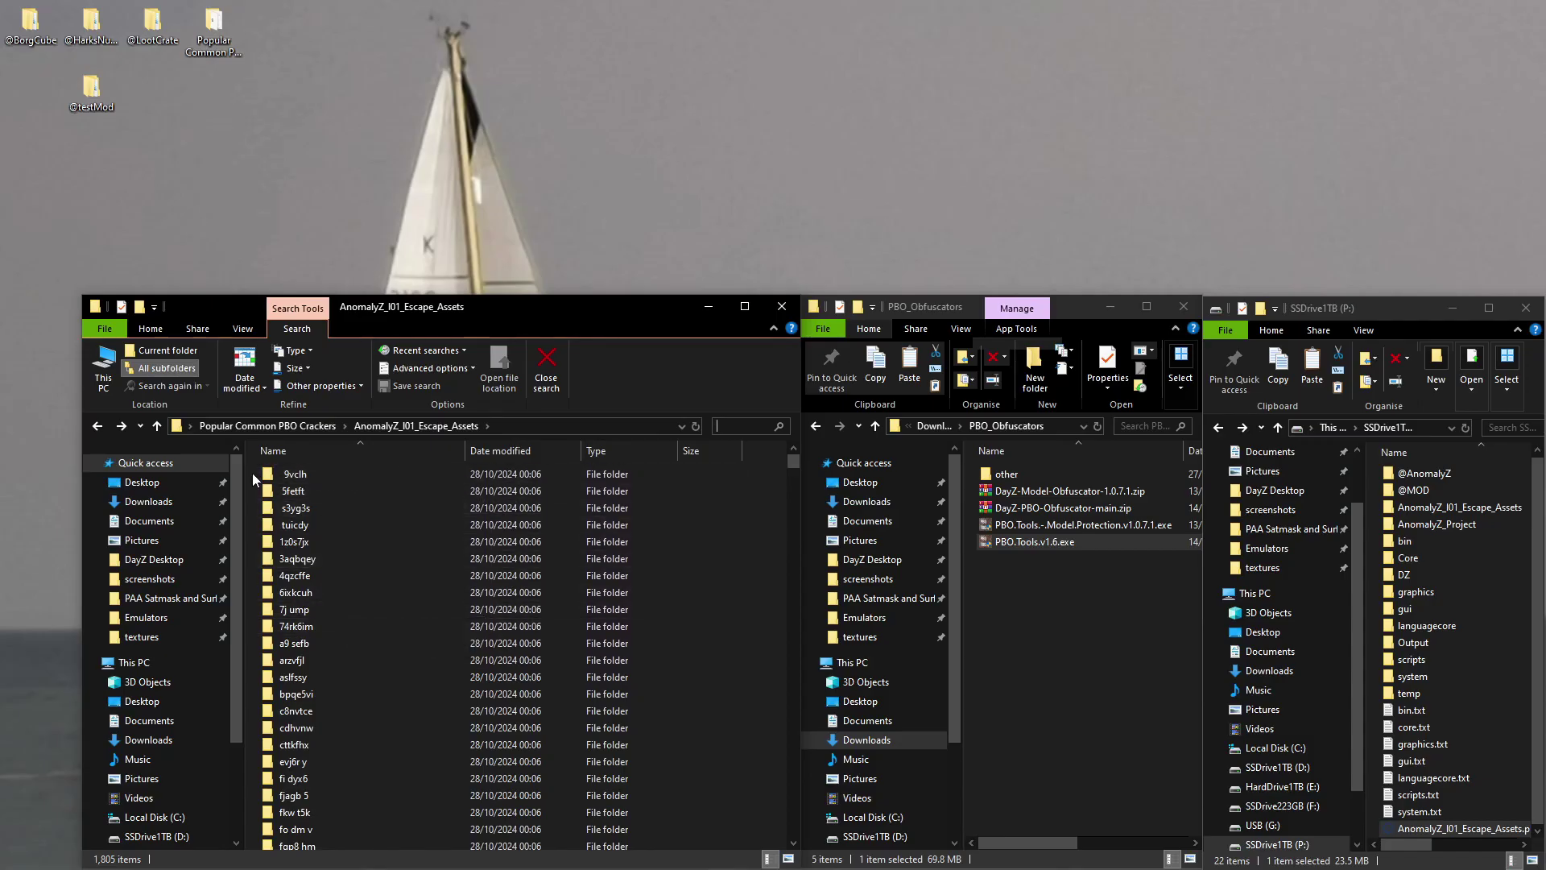
Return to Popular Common PBO Crackers and delete the extracted AnomalyZ_I01_Escape_Assets folder and AnomalyZ_I01_Escape_Assets.txt.
{"action": "key", "text": "alt+Left"}
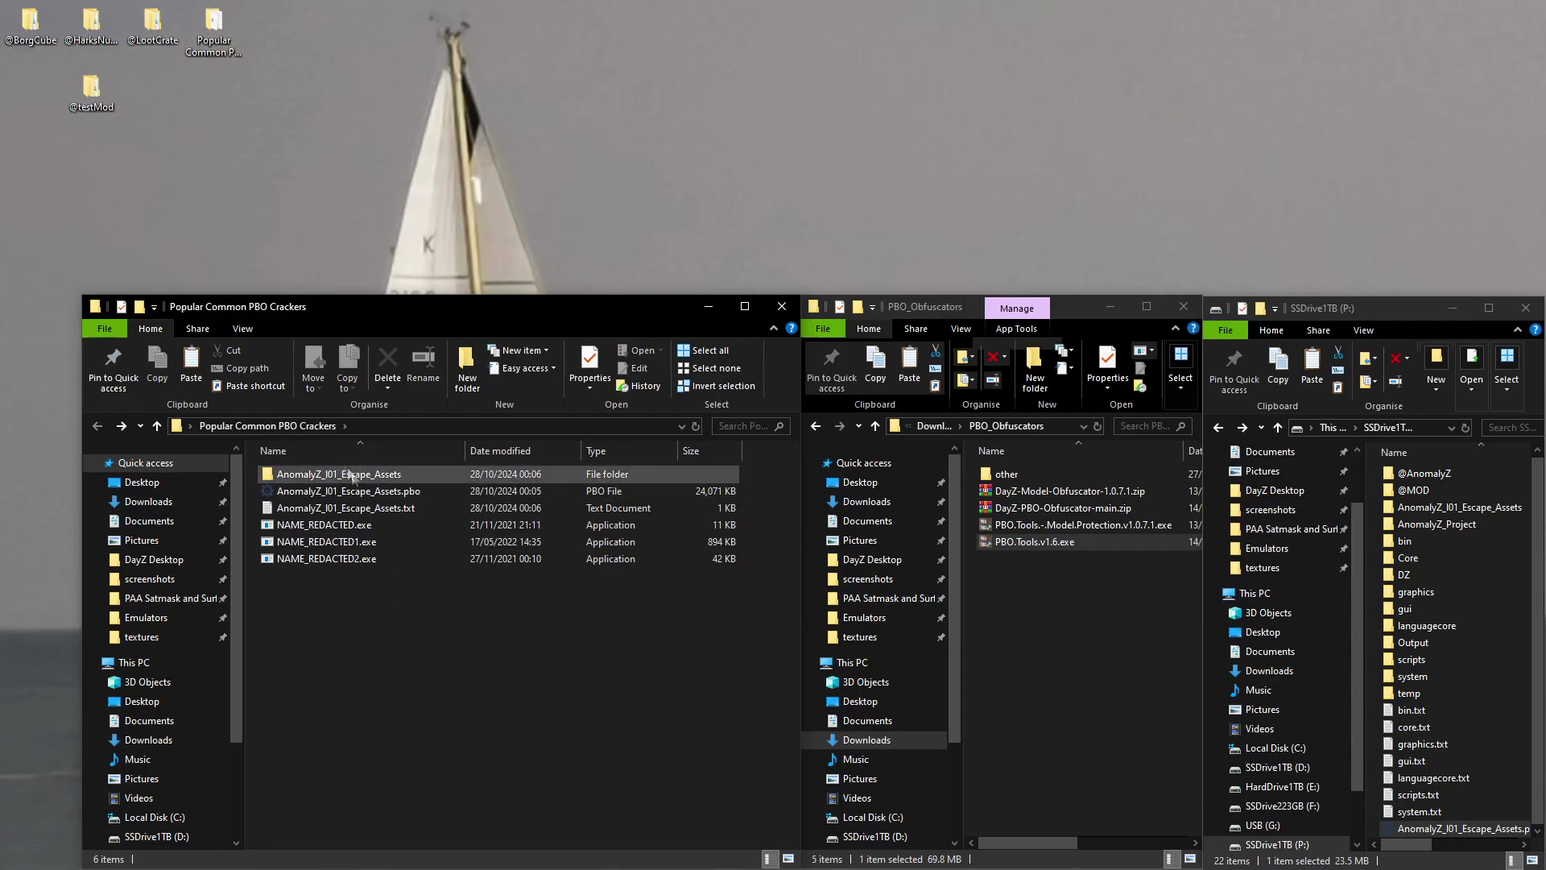
{"action": "right_click", "coordinate": [344, 480]}
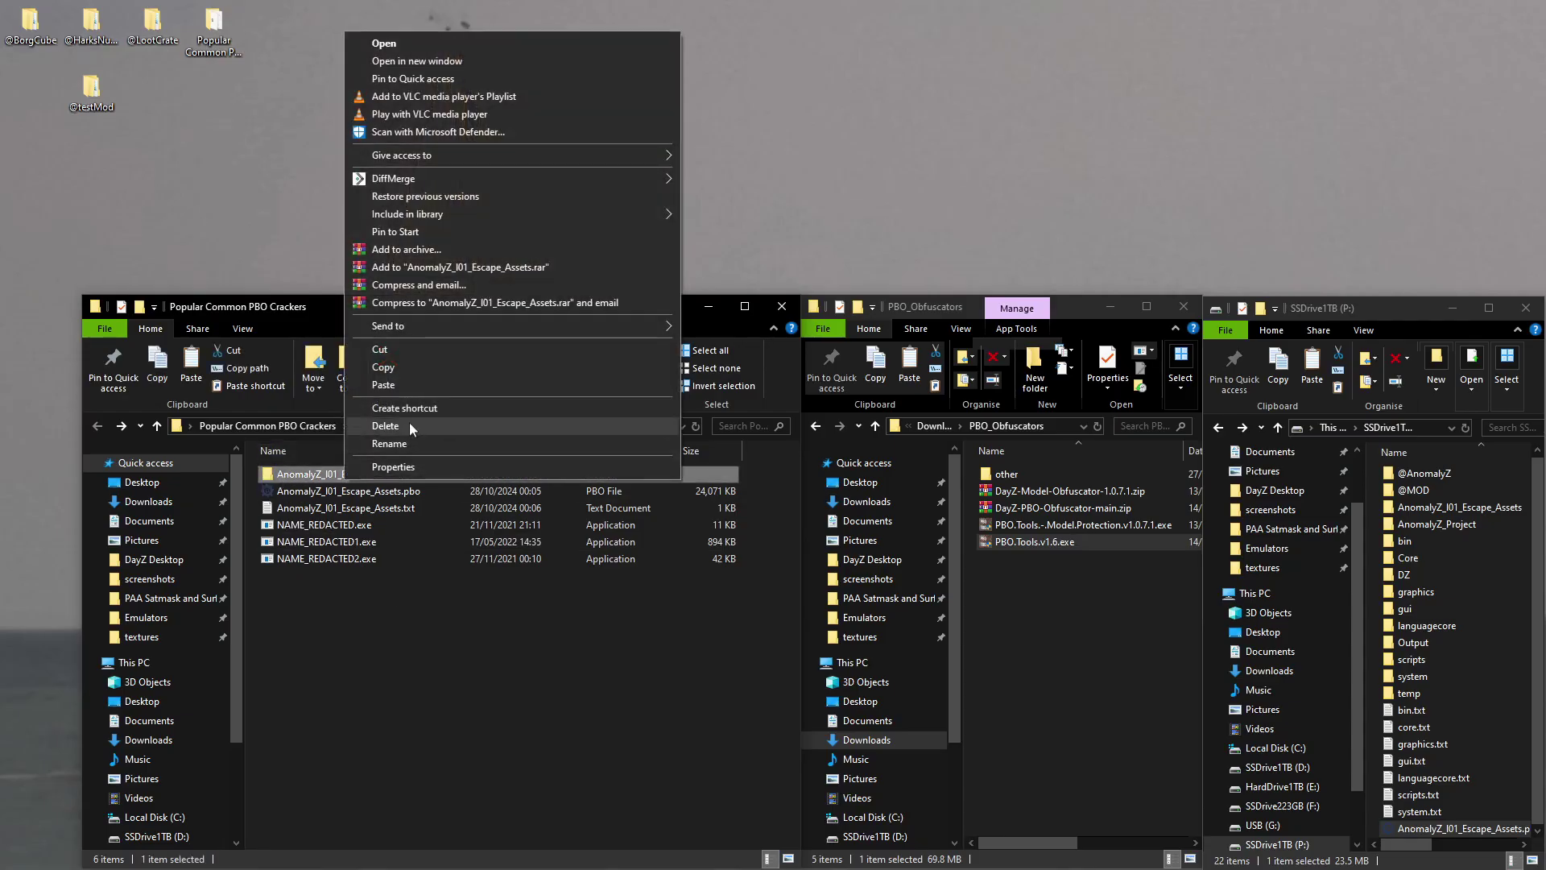
{"action": "left_click", "coordinate": [383, 425]}
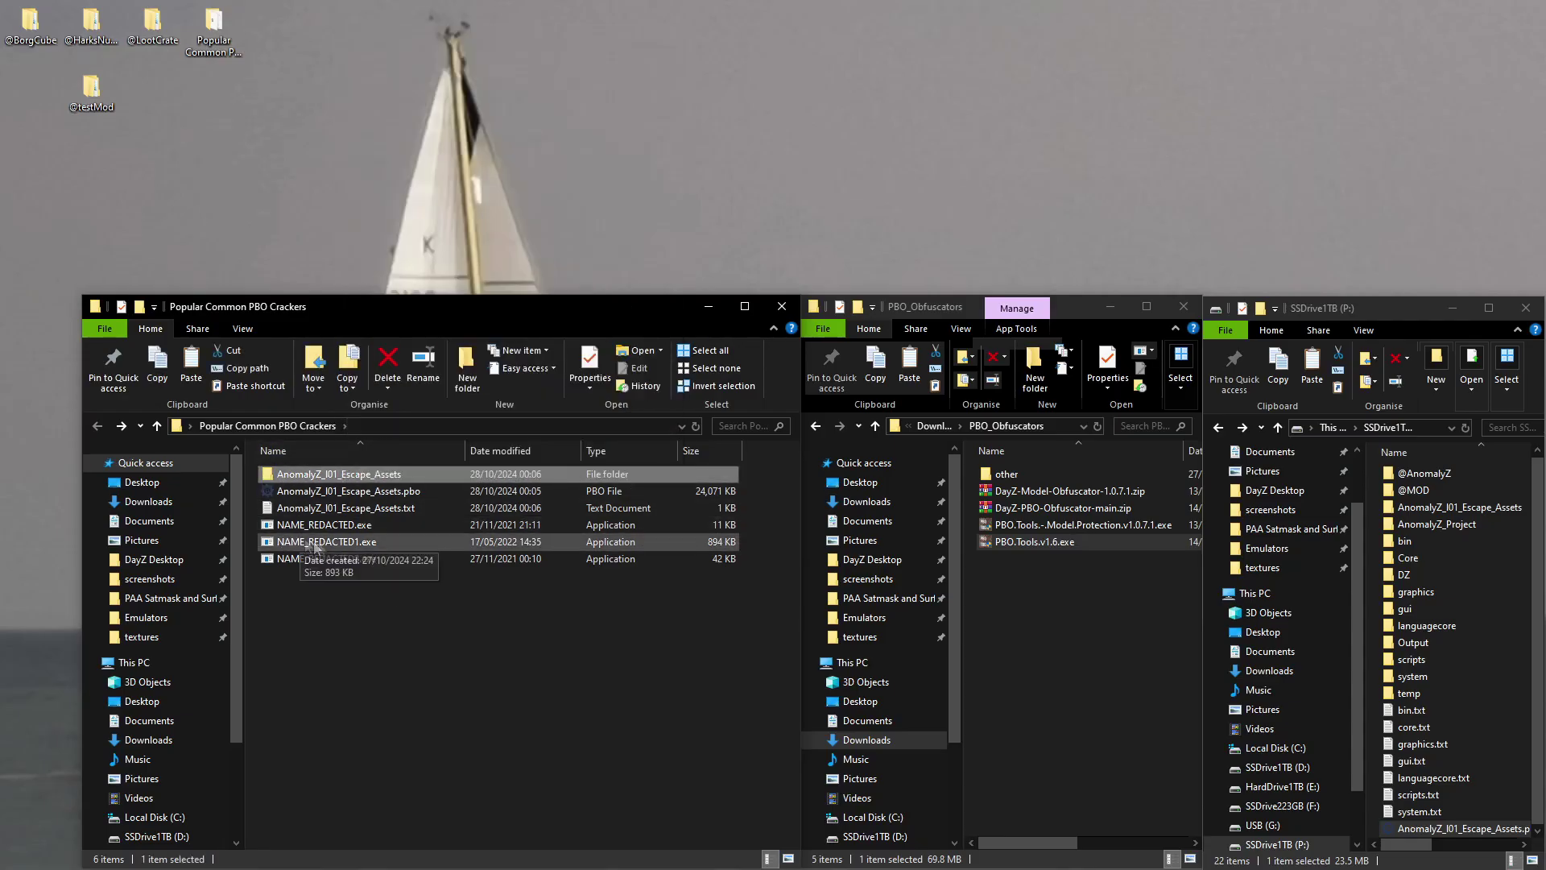
{"action": "left_click", "coordinate": [355, 509]}
{"action": "right_click", "coordinate": [354, 509]}
{"action": "left_click", "coordinate": [385, 456]}
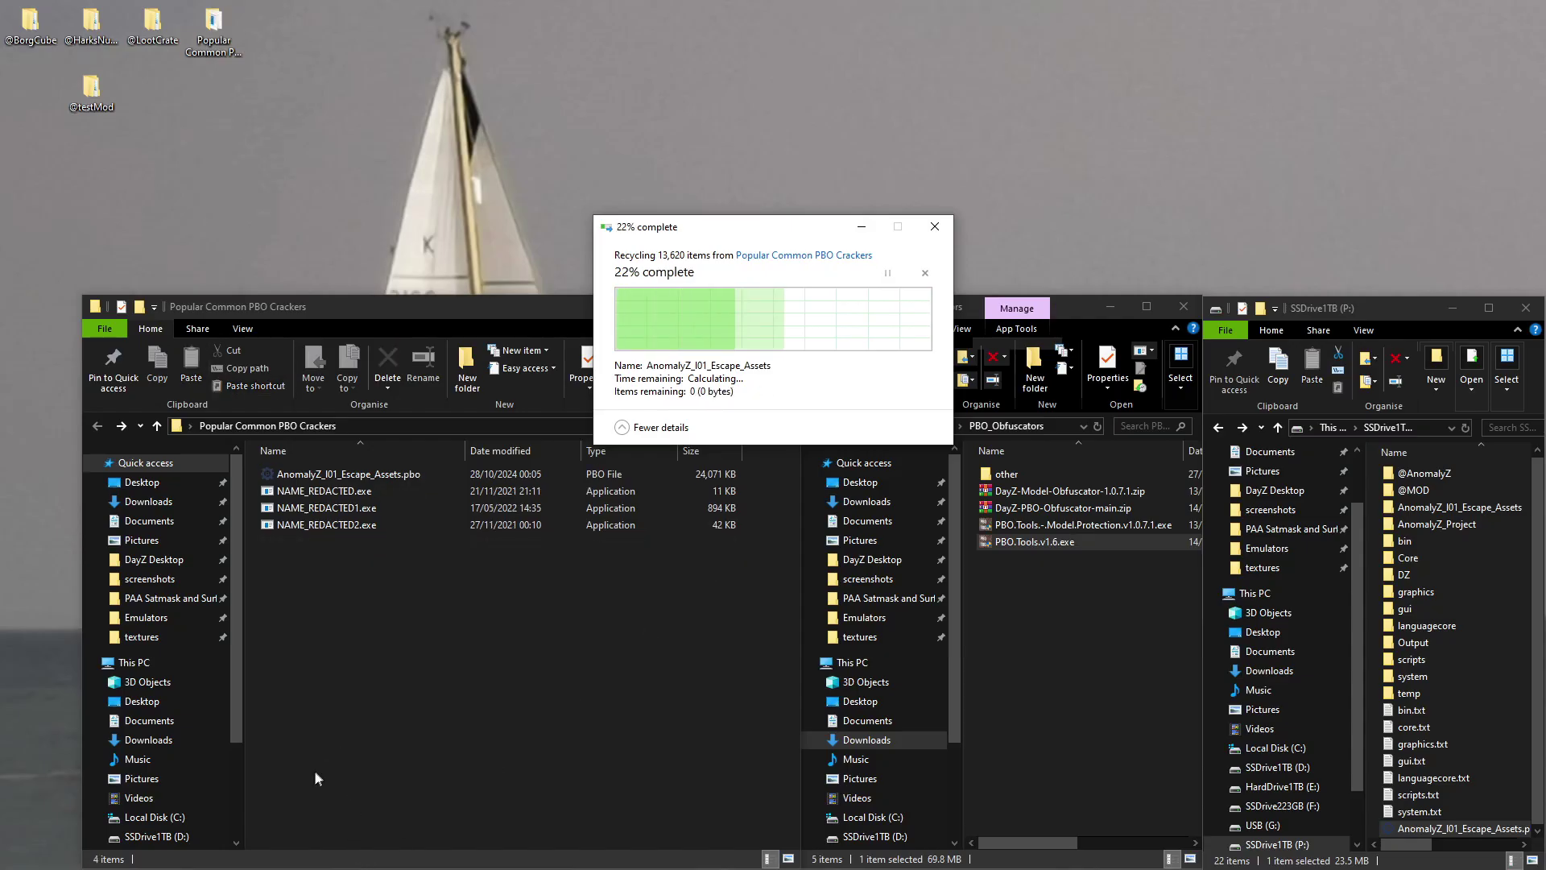
Run AnomalyZ_I01_Escape_Assets.pbo through NAME_REDACTED2.exe.
{"action": "left_click", "coordinate": [330, 474]}
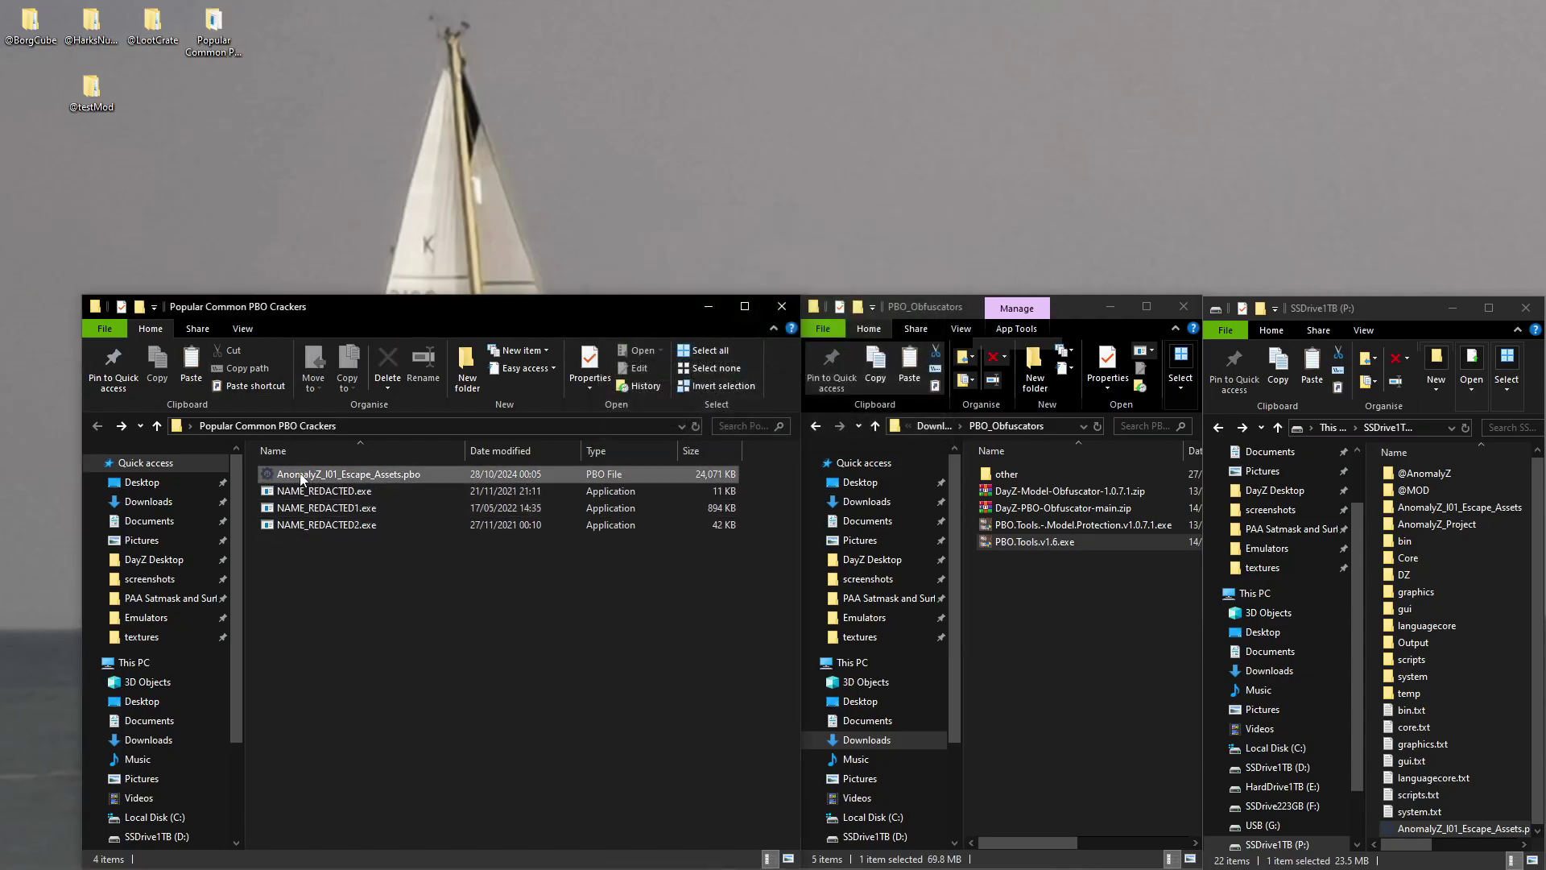
{"action": "left_click_drag", "start_coordinate": [336, 471], "coordinate": [361, 524]}
{"action": "left_click_drag", "start_coordinate": [364, 524], "coordinate": [364, 524]}
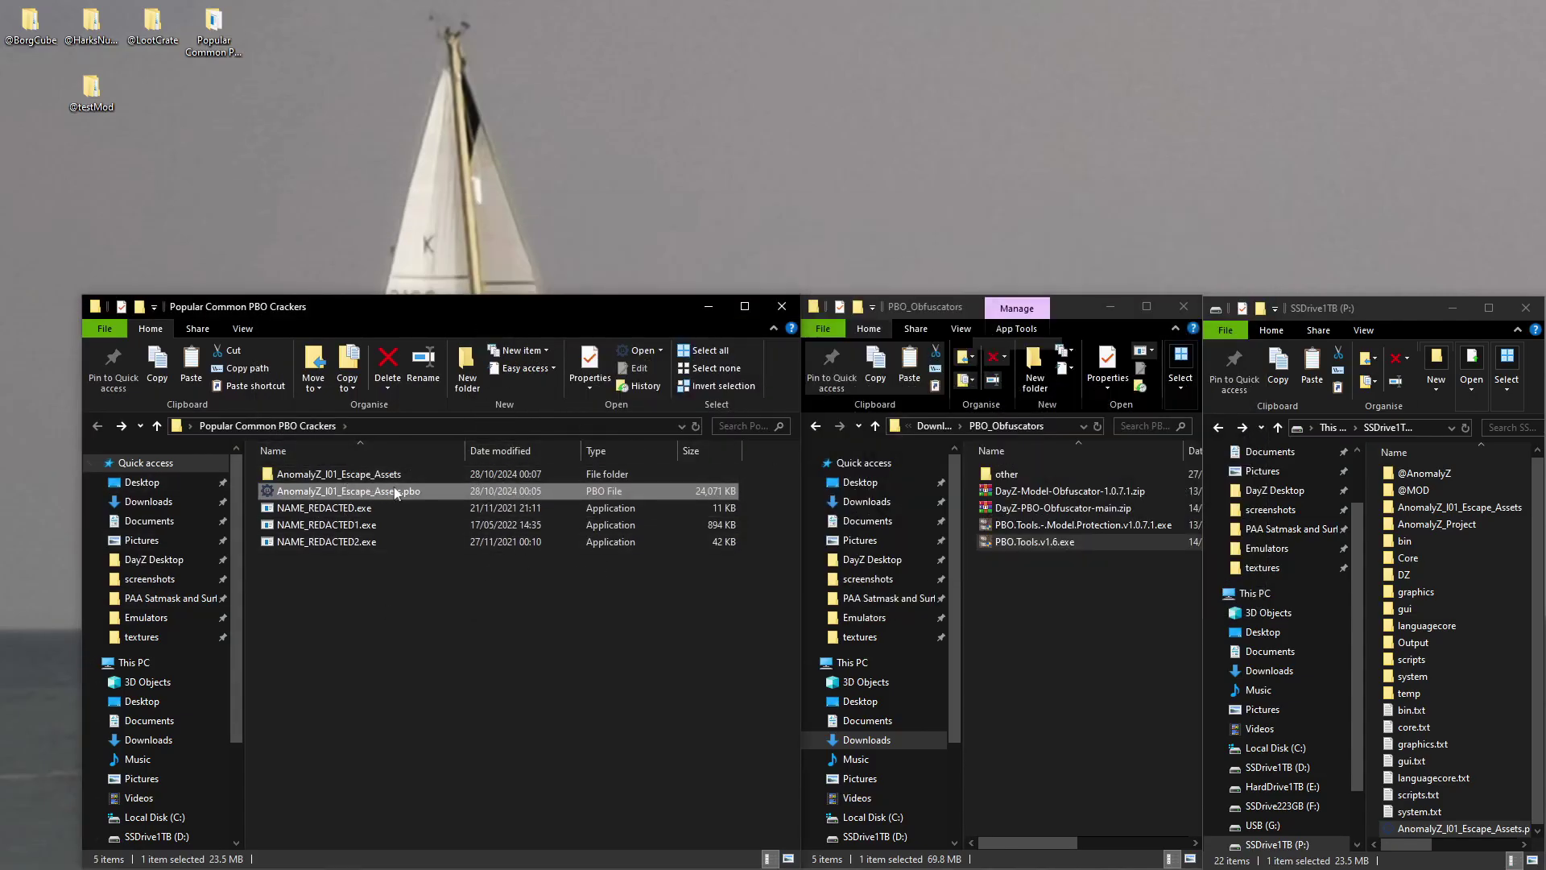
Open the newly extracted AnomalyZ_I01_Escape_Assets folder and inspect its prefix file in Notepad++.
{"action": "double_click", "coordinate": [388, 473]}
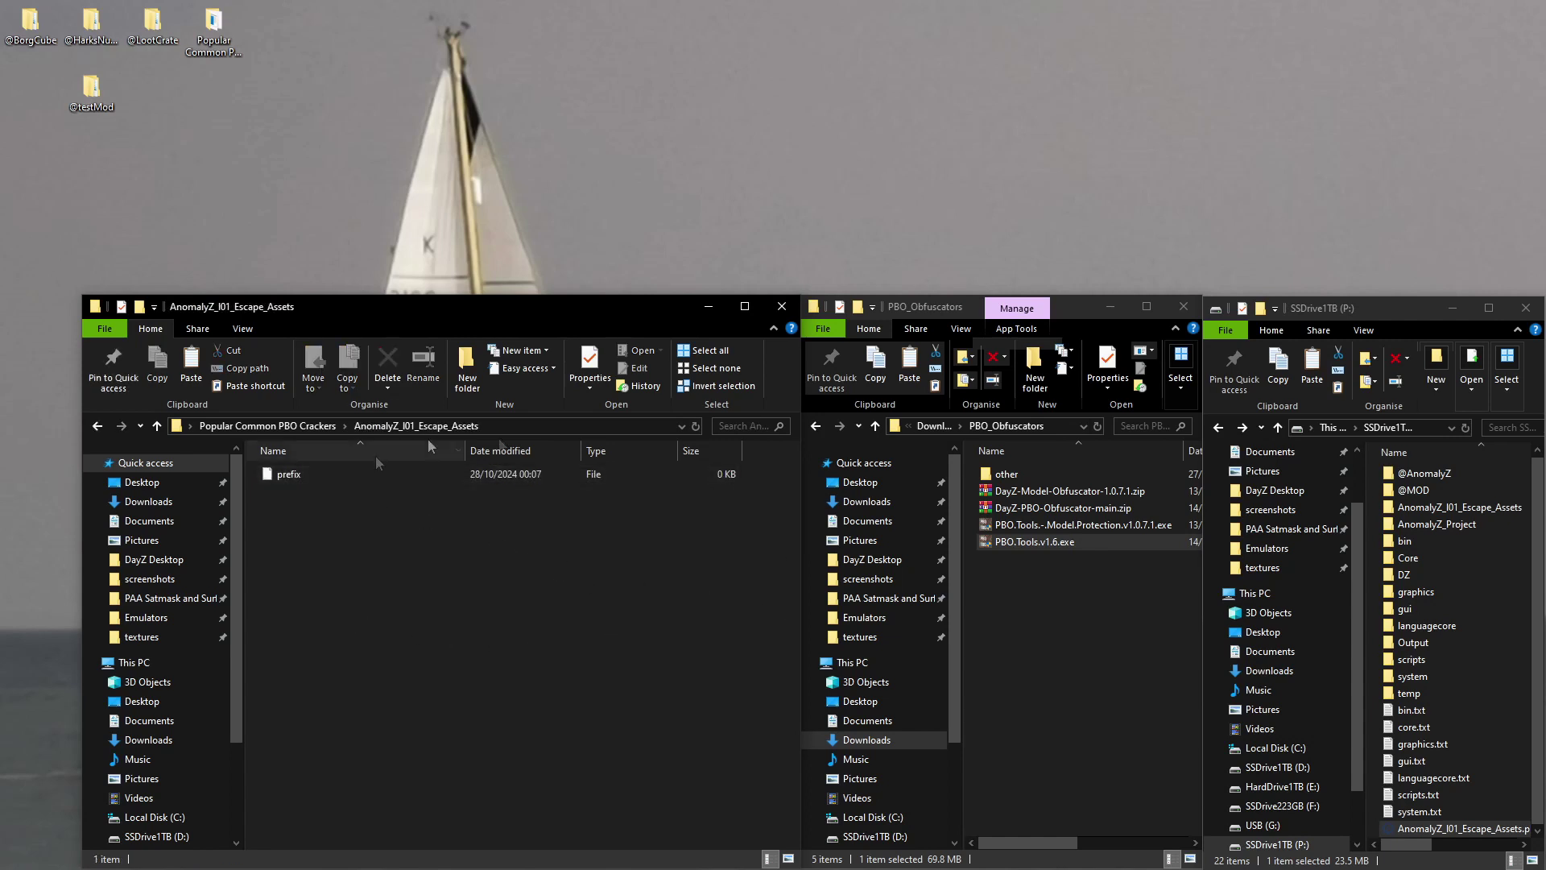
{"action": "left_click", "coordinate": [340, 477]}
{"action": "right_click", "coordinate": [340, 477]}
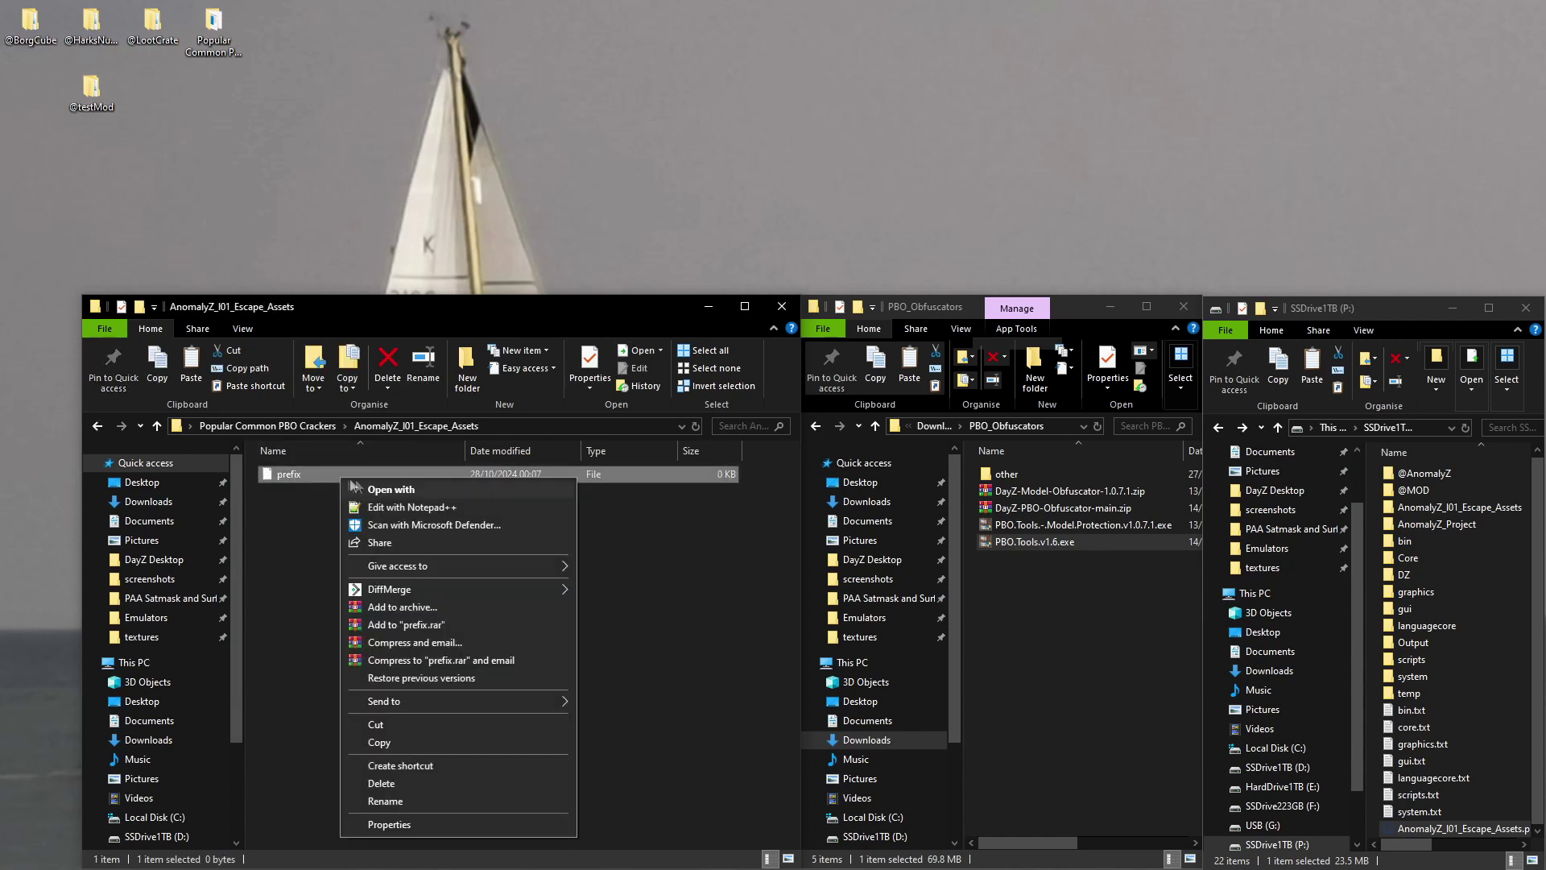
{"action": "left_click", "coordinate": [428, 509]}
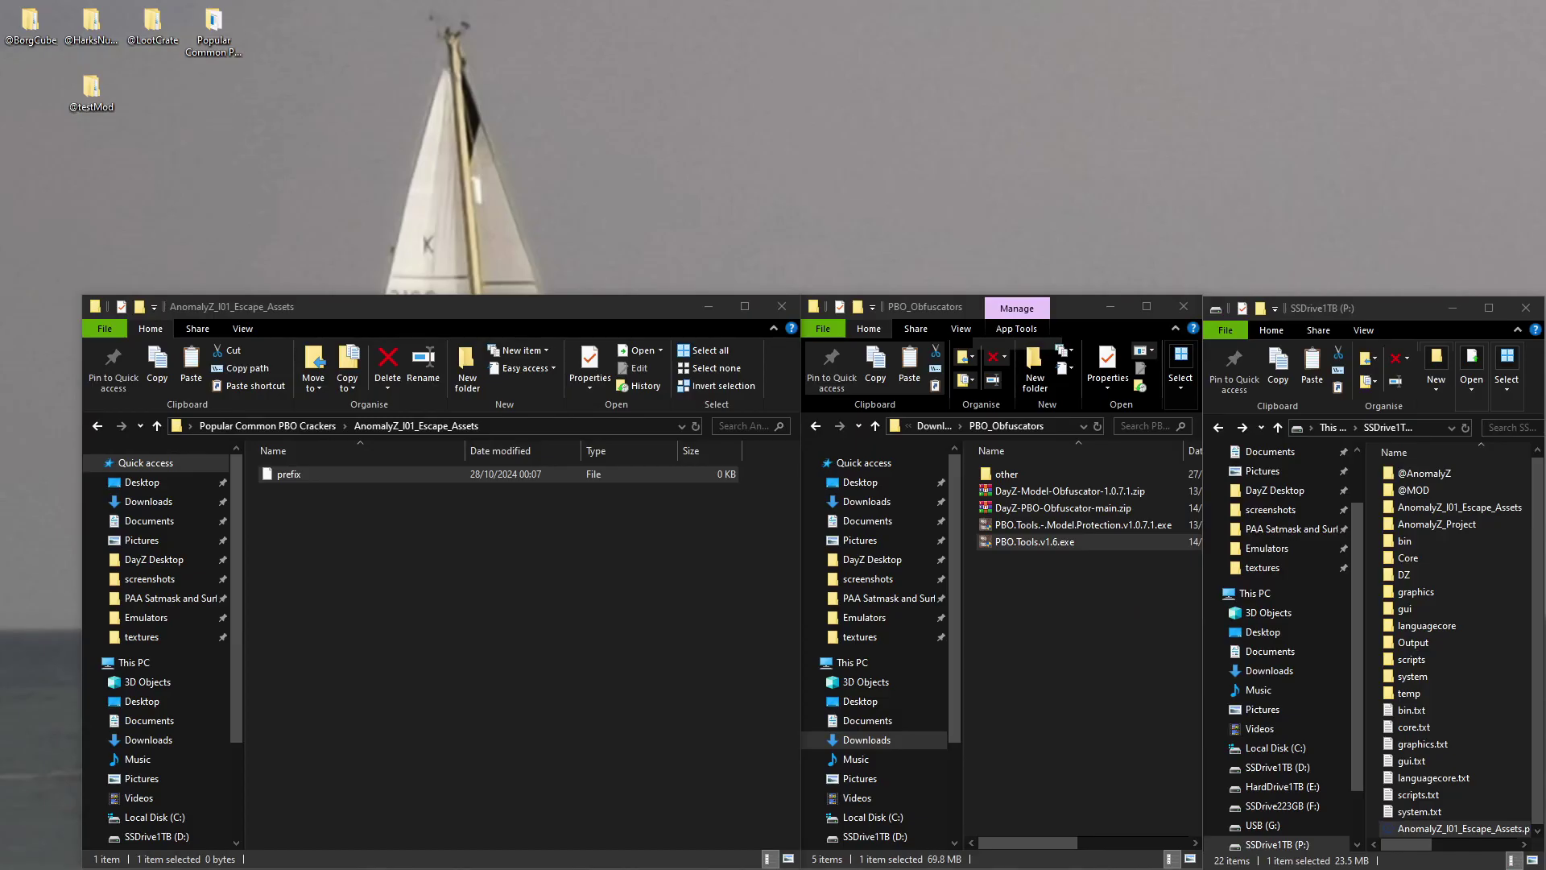
Go back to the Popular Common PBO Crackers folder and delete the extracted AnomalyZ_I01_Escape_Assets folder.
{"action": "left_click", "coordinate": [194, 308]}
{"action": "key", "text": "alt+Left"}
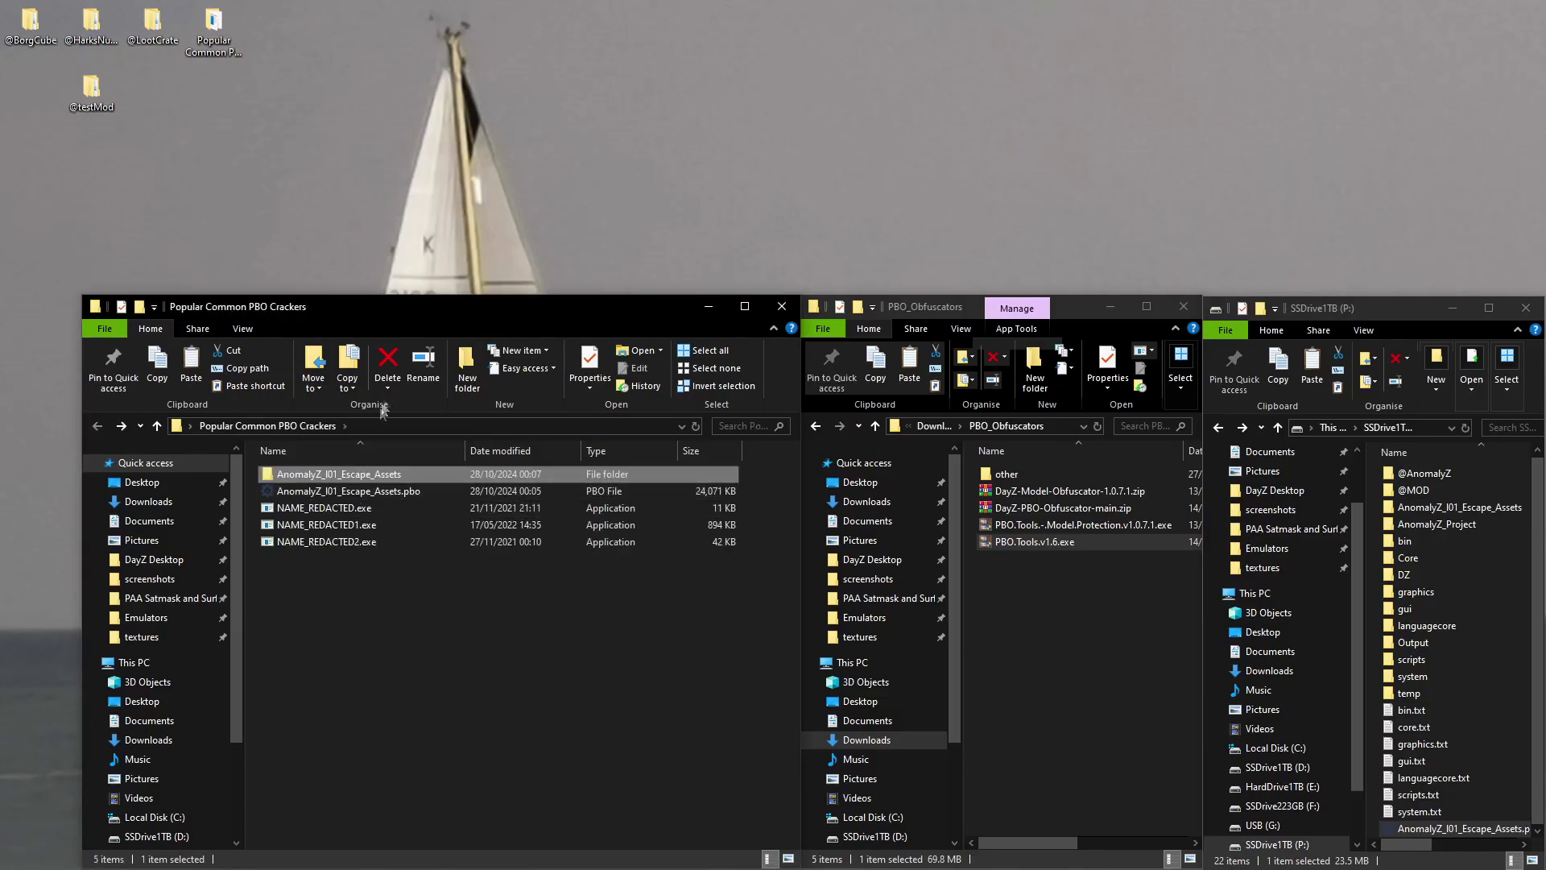
{"action": "left_click", "coordinate": [387, 367]}
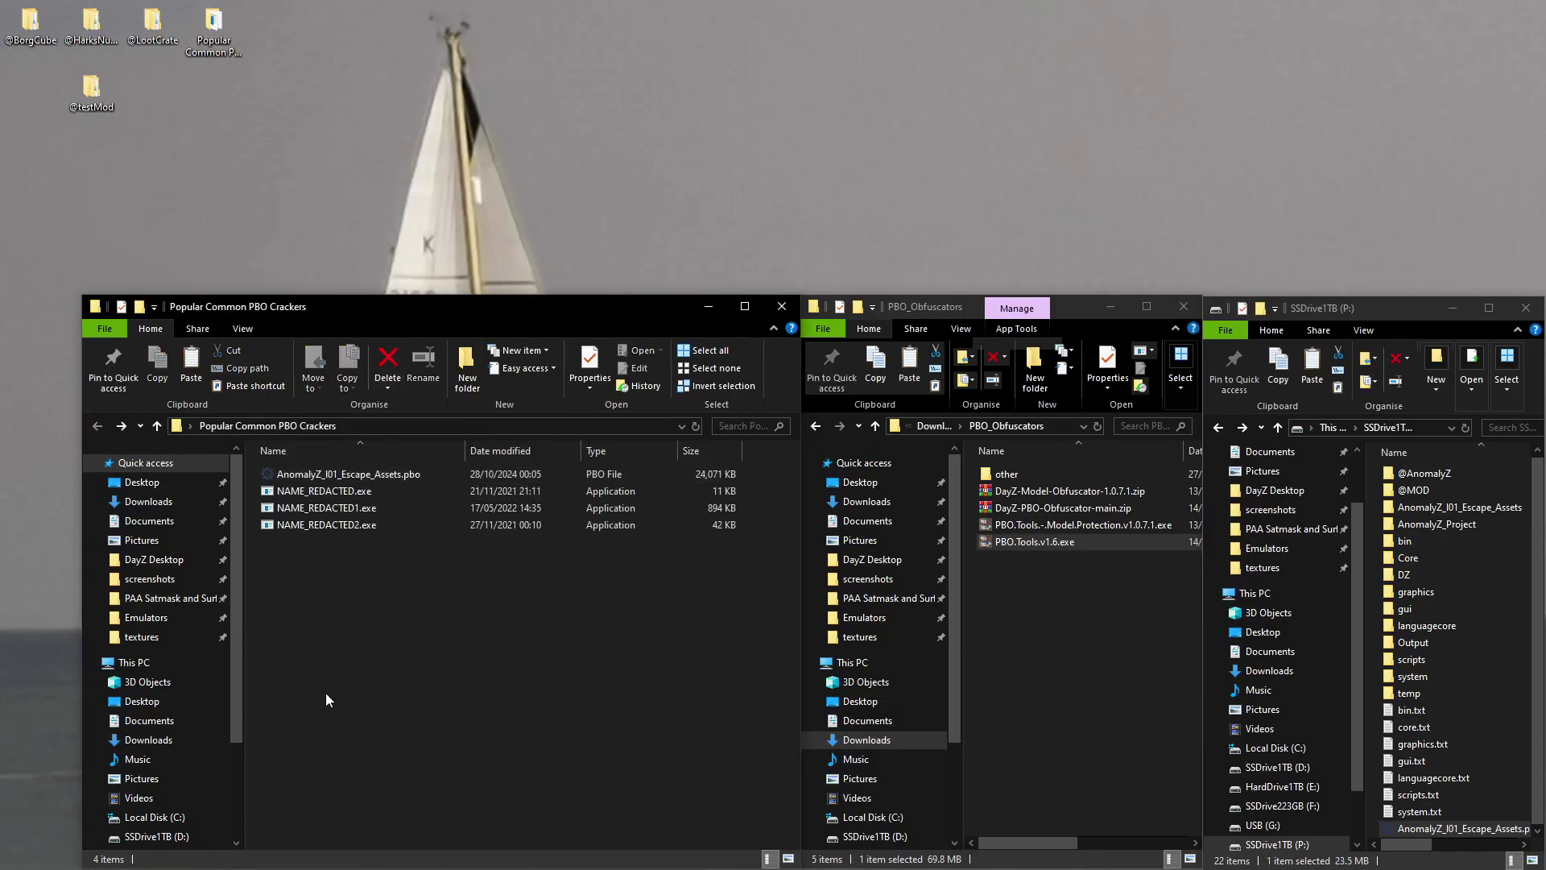
Try to extract AnomalyZ_l01_Escape_Assets.pbo with the default "Extracts all pbo types" app and examine the packer details in its output.
{"action": "right_click", "coordinate": [364, 476]}
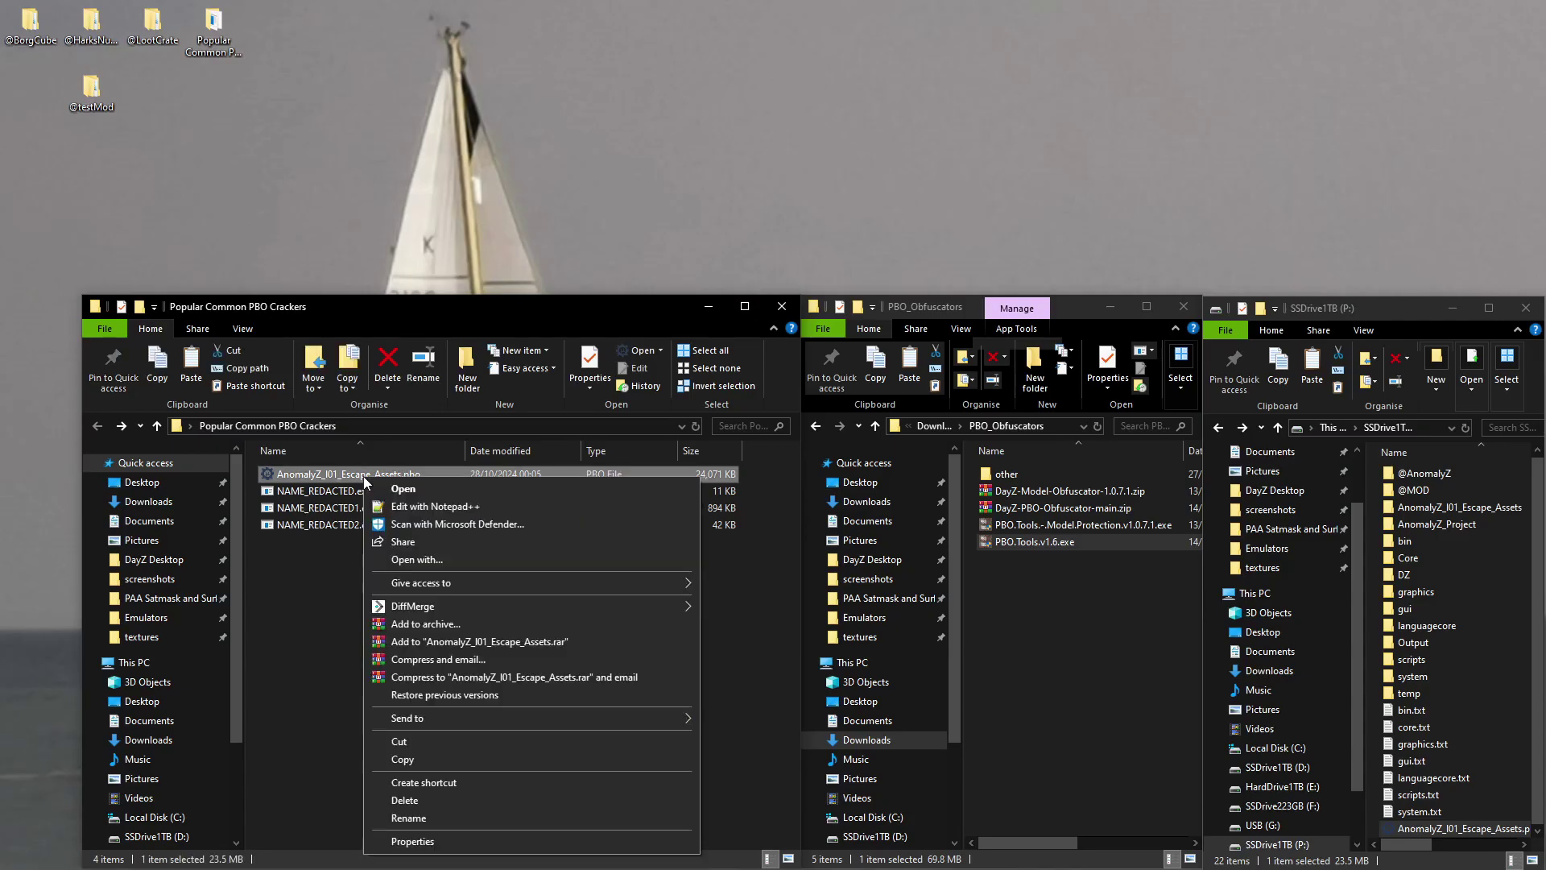
{"action": "left_click", "coordinate": [464, 559]}
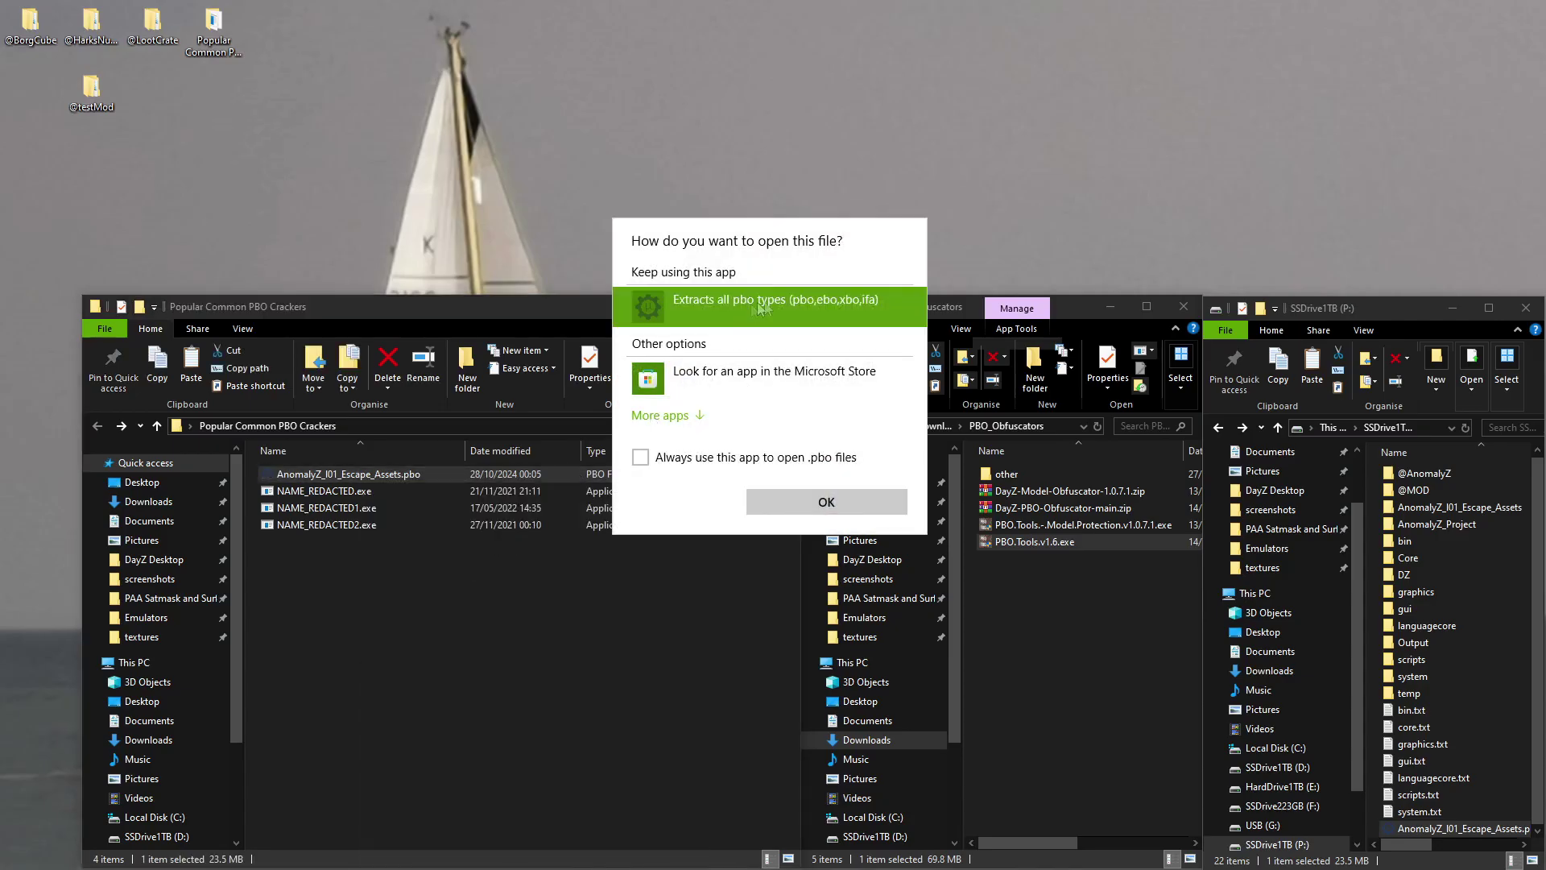
{"action": "left_click", "coordinate": [813, 502]}
{"action": "left_click_drag", "start_coordinate": [274, 208], "coordinate": [1161, 200]}
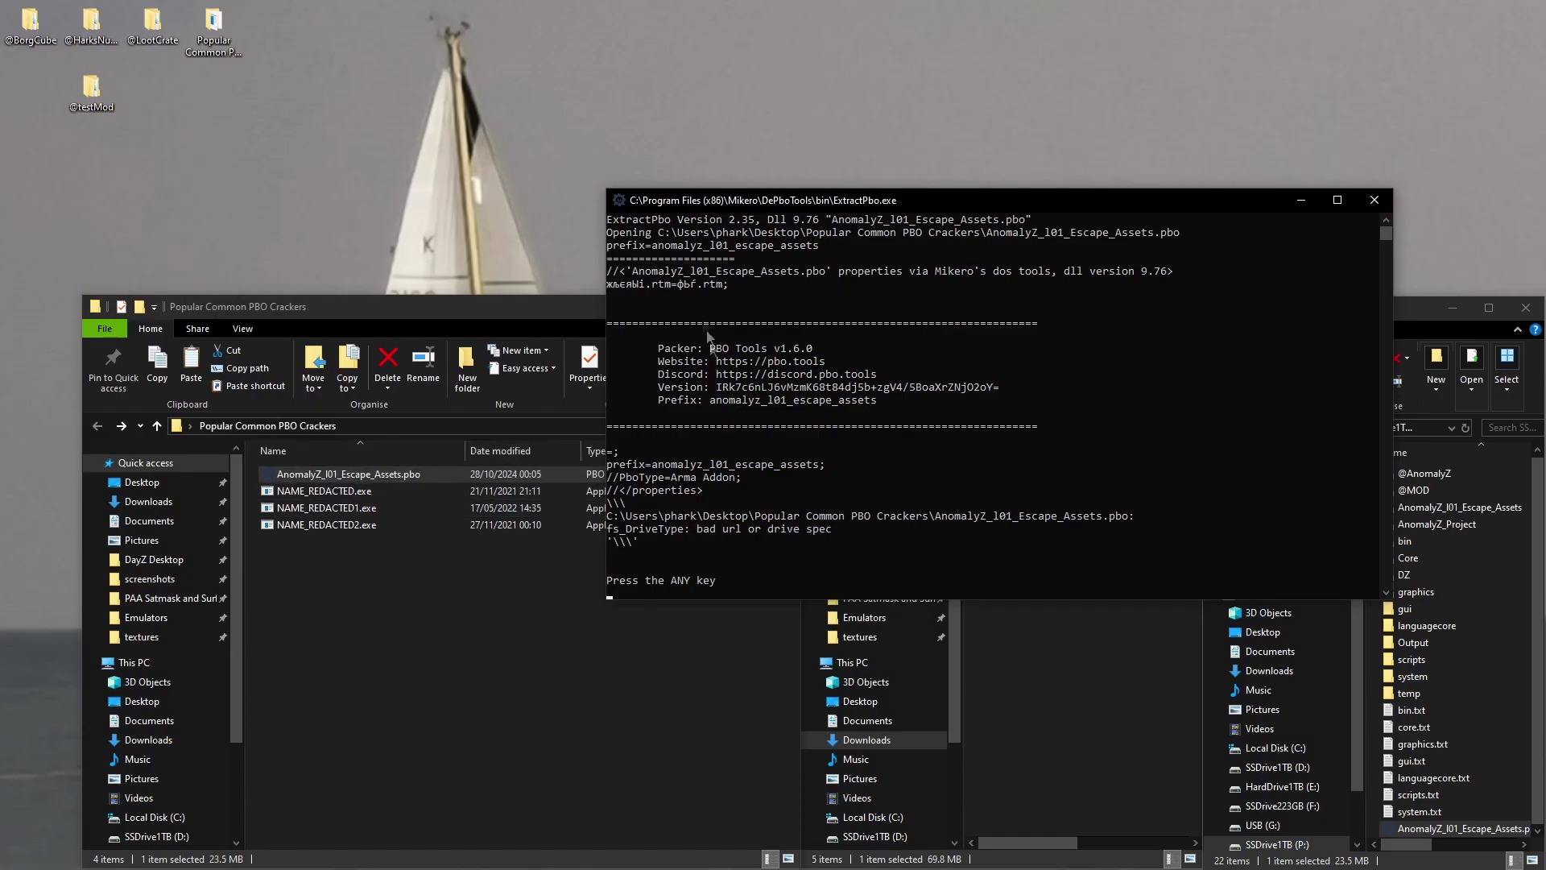
{"action": "scroll", "coordinate": [714, 299], "scroll_direction": "up", "scroll_amount": 1}
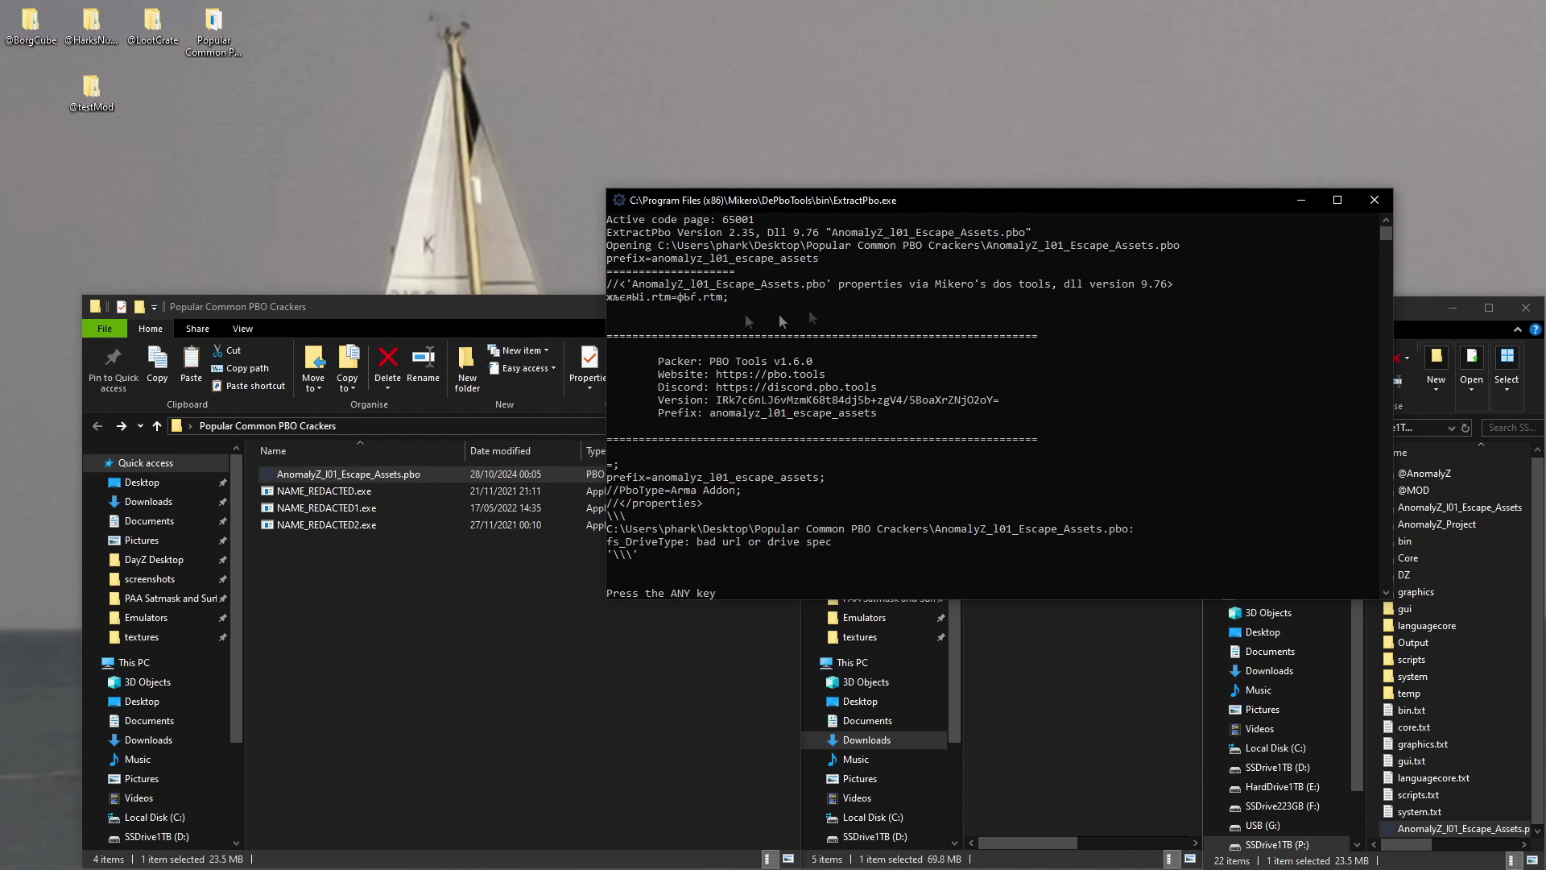
{"action": "left_click_drag", "start_coordinate": [643, 357], "coordinate": [922, 427]}
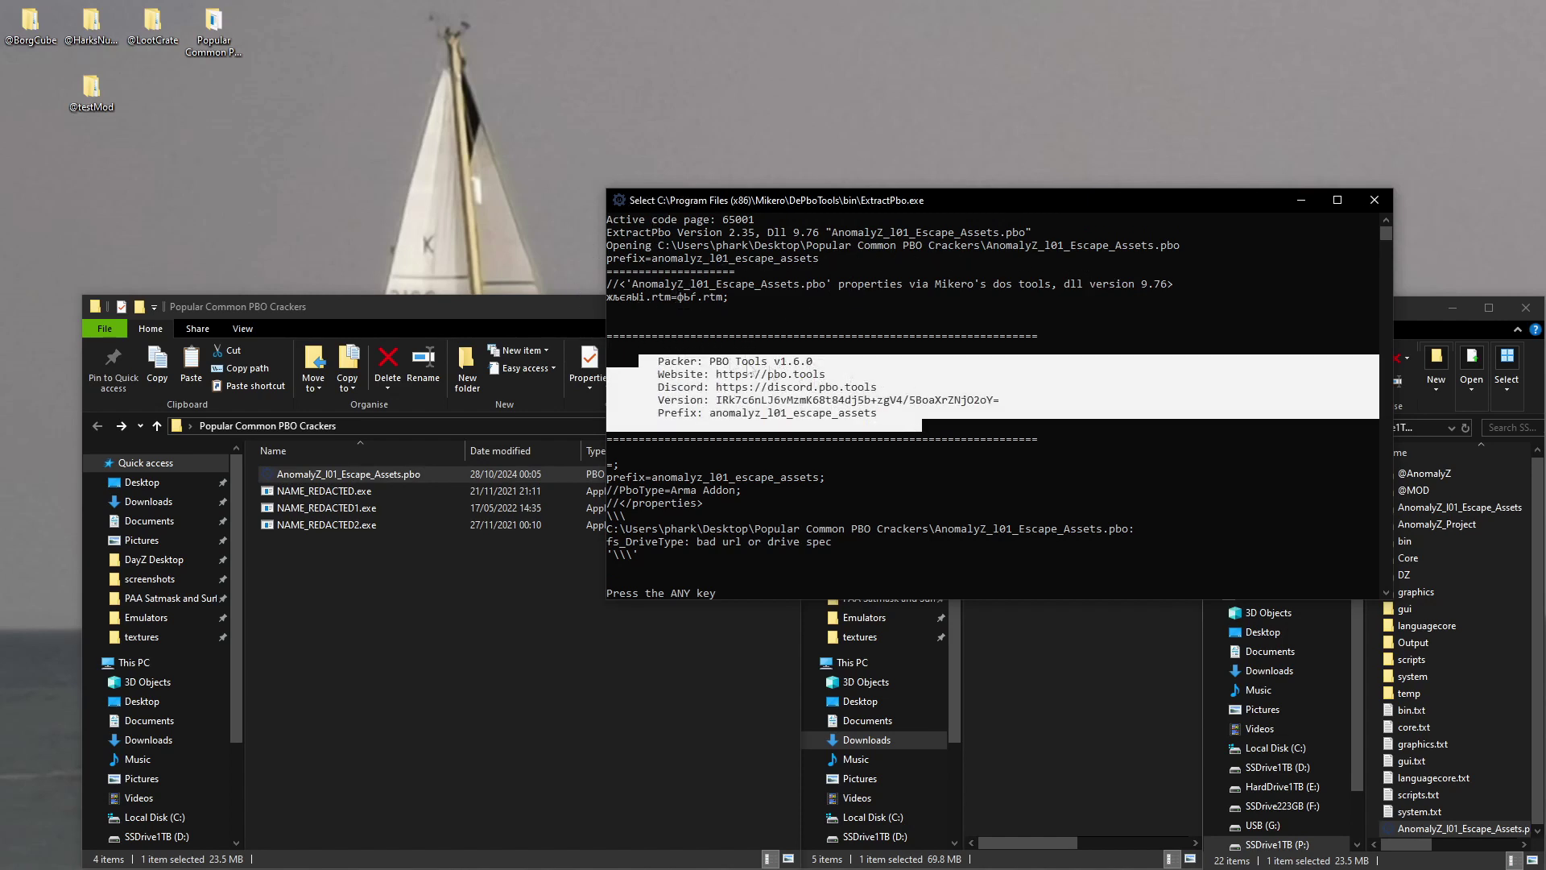
{"action": "scroll", "coordinate": [779, 413], "scroll_direction": "down", "scroll_amount": 3}
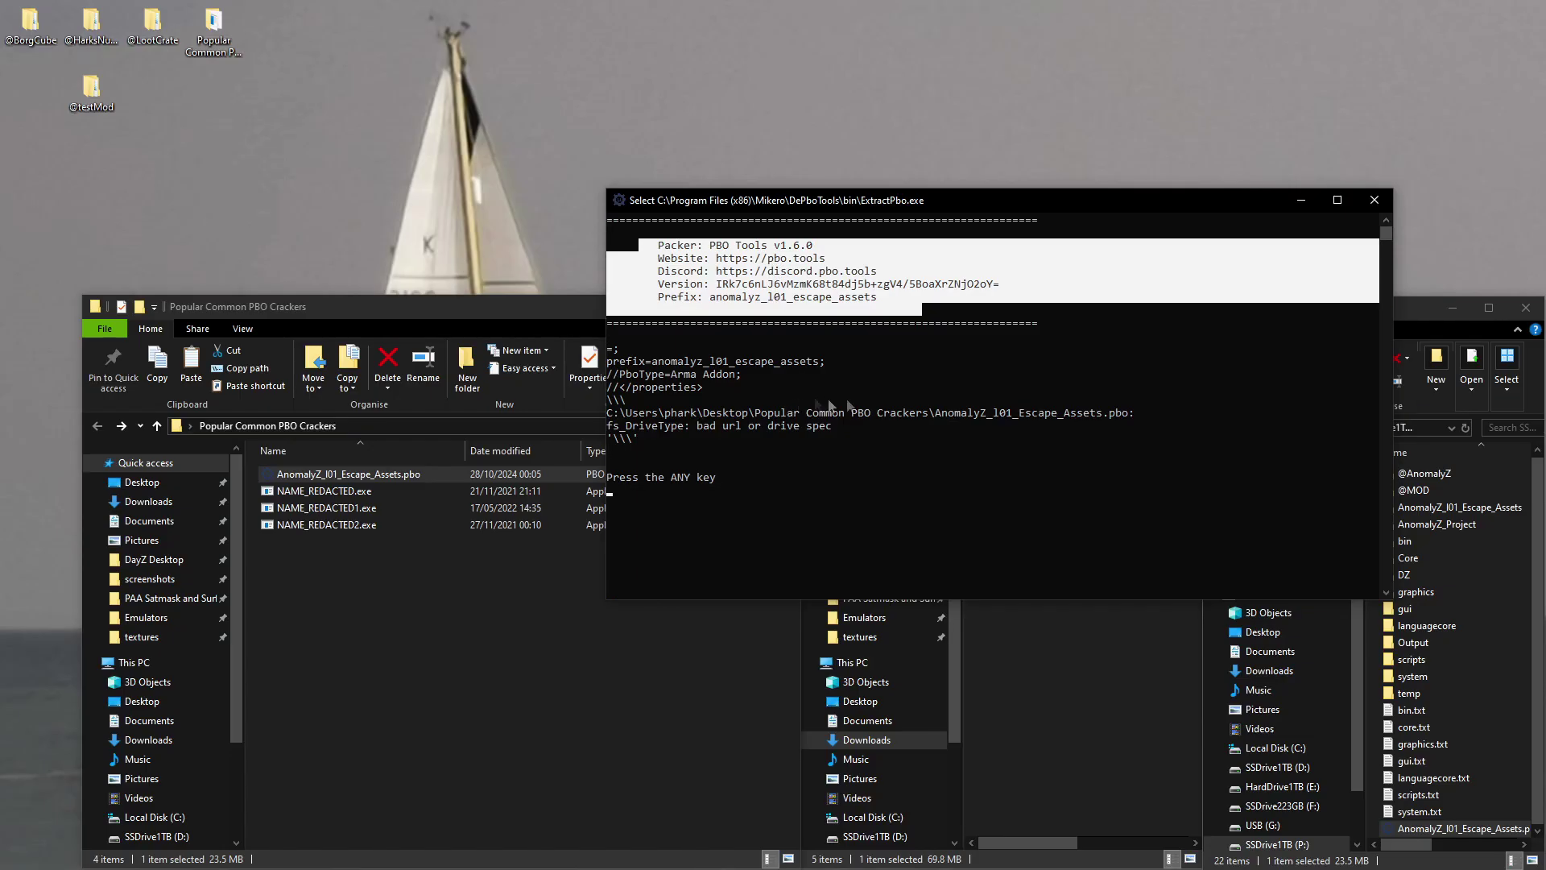
Close the ExtractPbo console and delete AnomalyZ_l01_Escape_Assets.pbo from the Popular Common PBO Crackers folder.
{"action": "left_click", "coordinate": [1389, 200]}
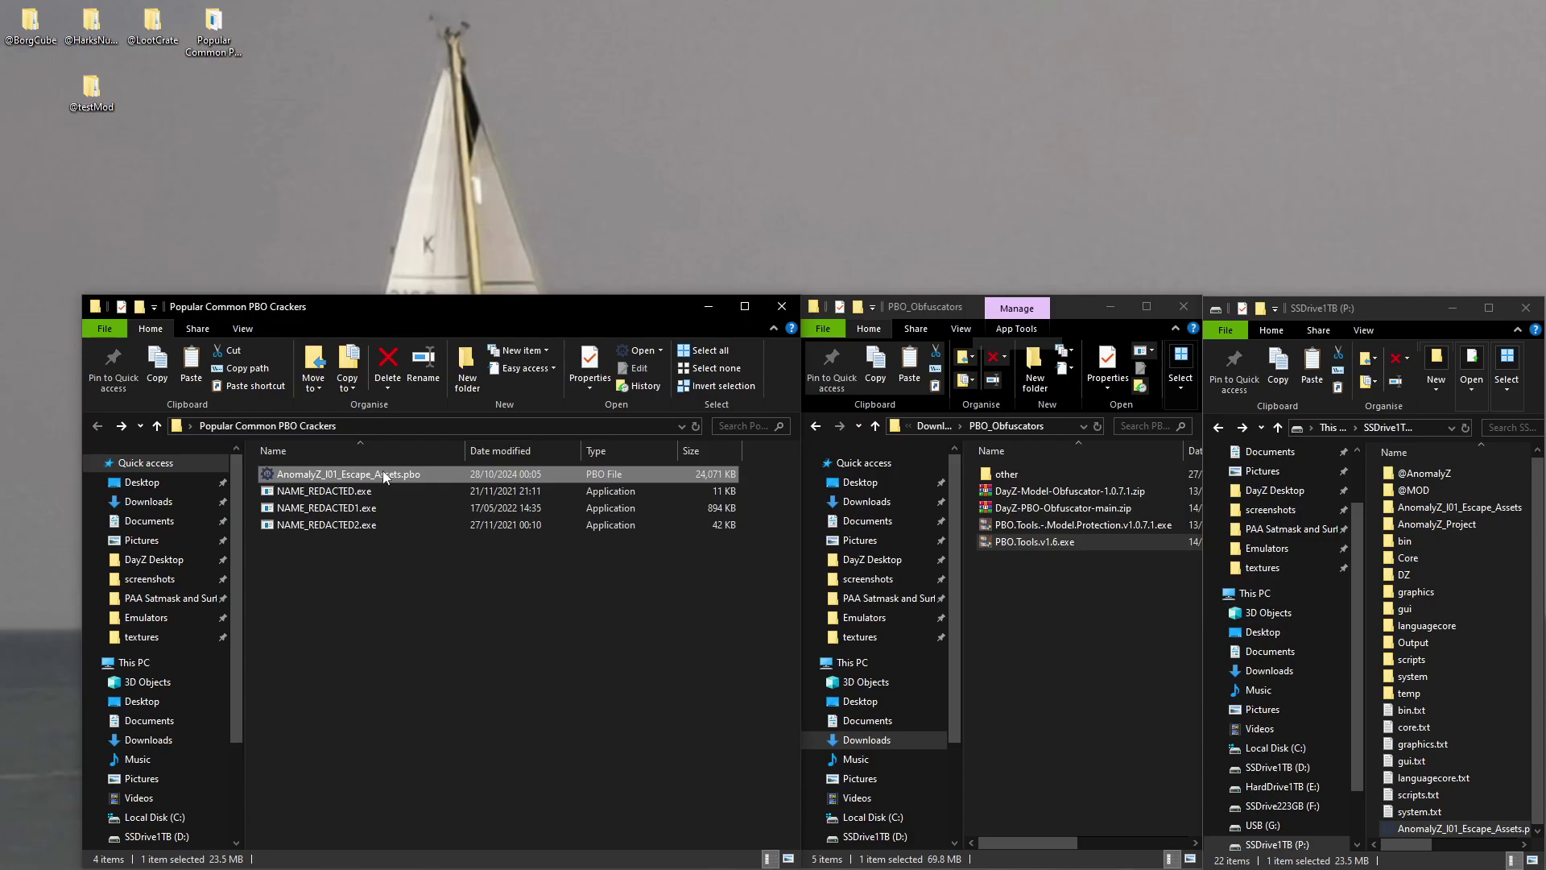
{"action": "left_click", "coordinate": [388, 367]}
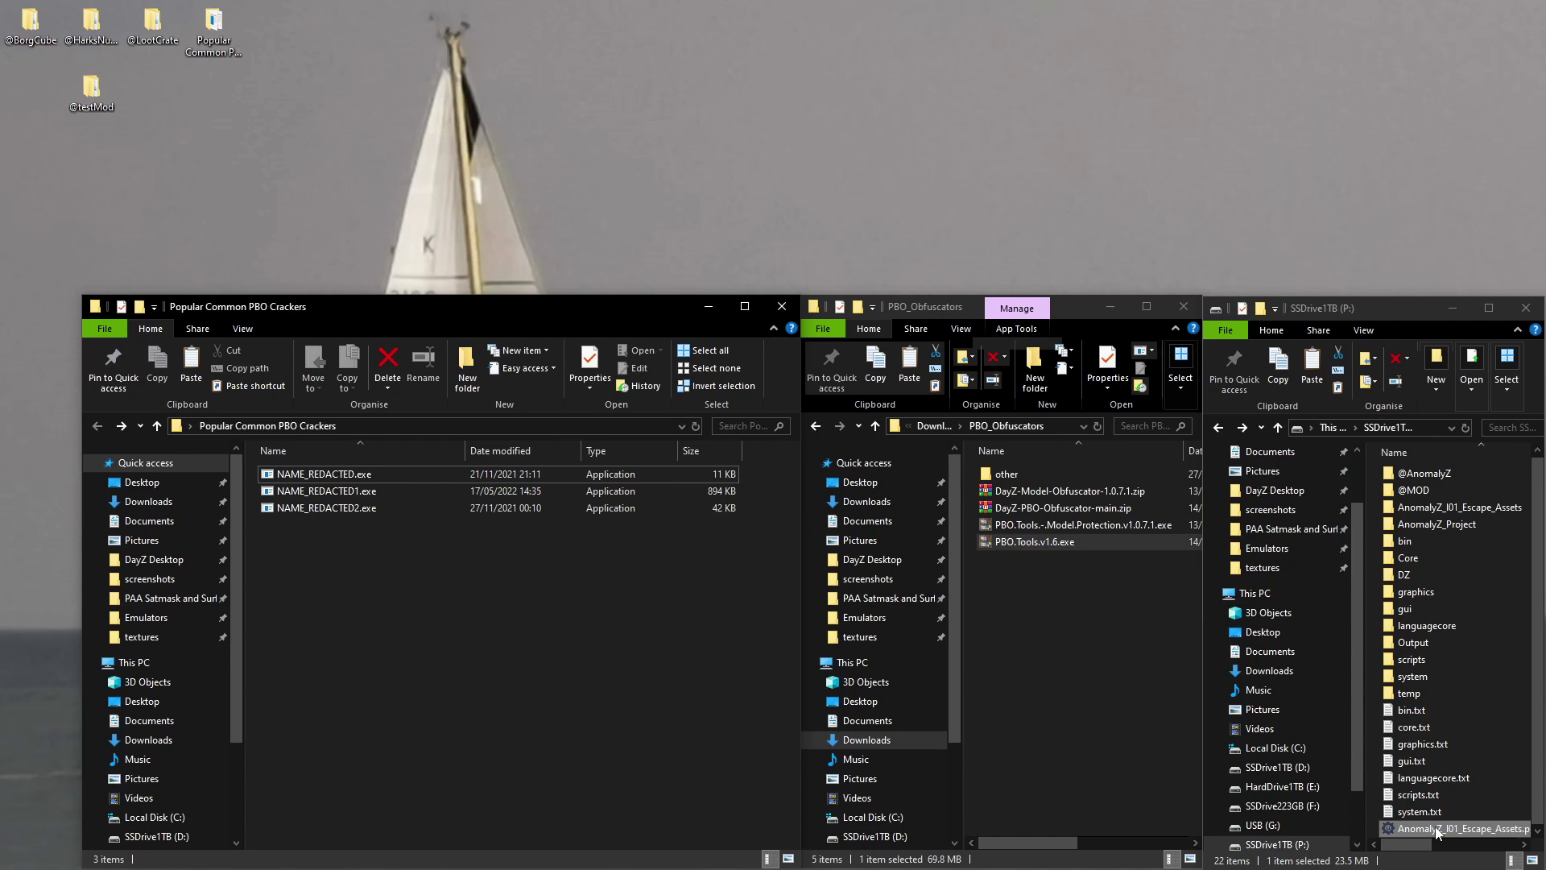
Open Settings.json from Documents\SIX Software\PBO Tools in Notepad++ and review its exclusion lists and obfuscation options.
{"action": "left_click", "coordinate": [141, 525]}
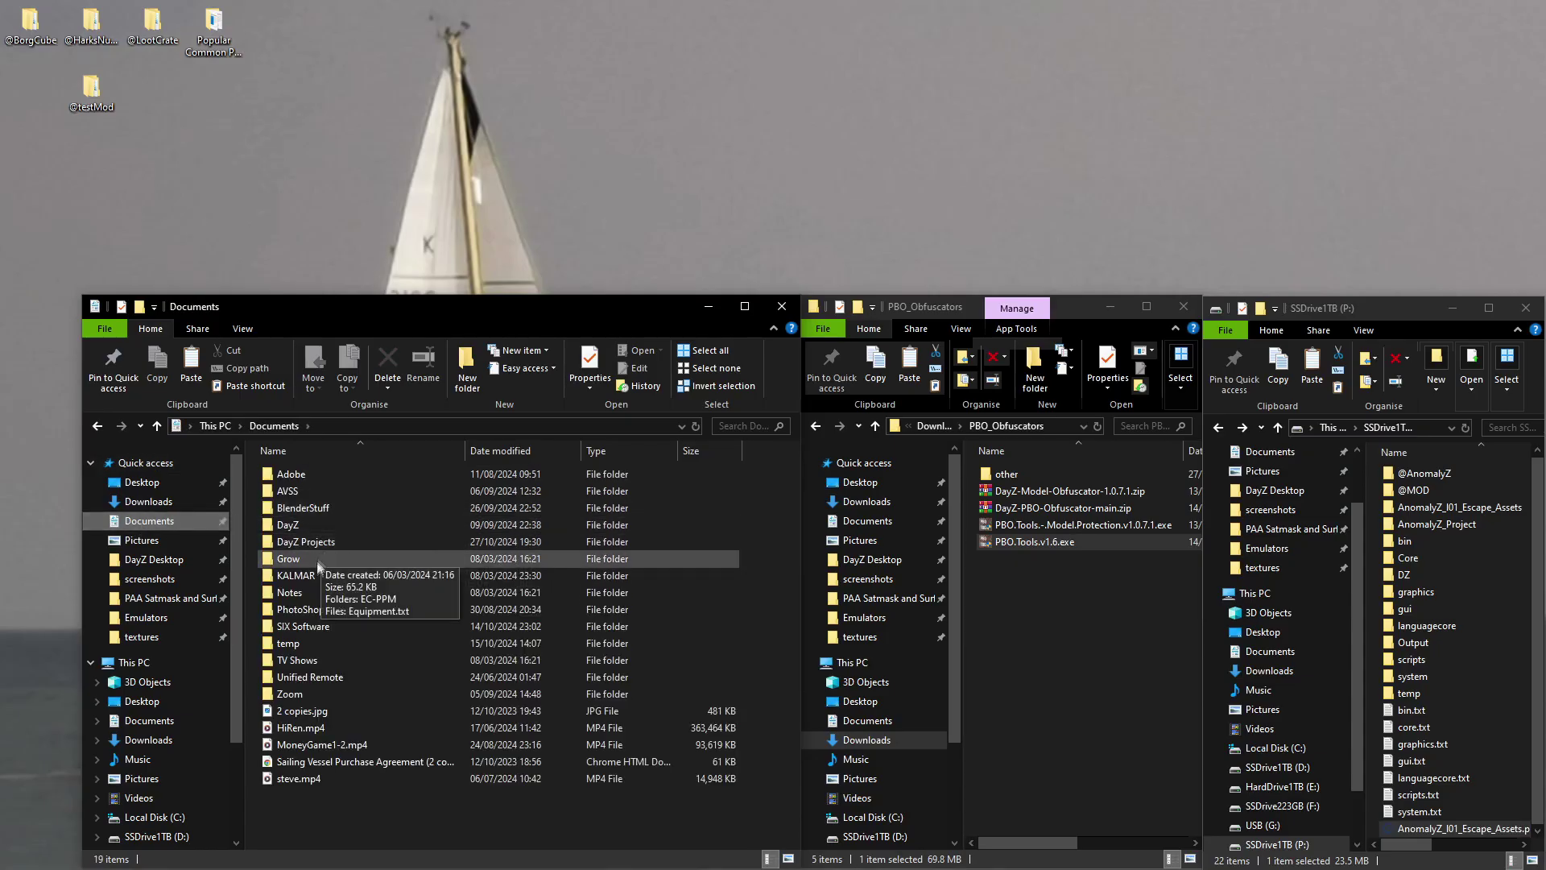
{"action": "double_click", "coordinate": [304, 626]}
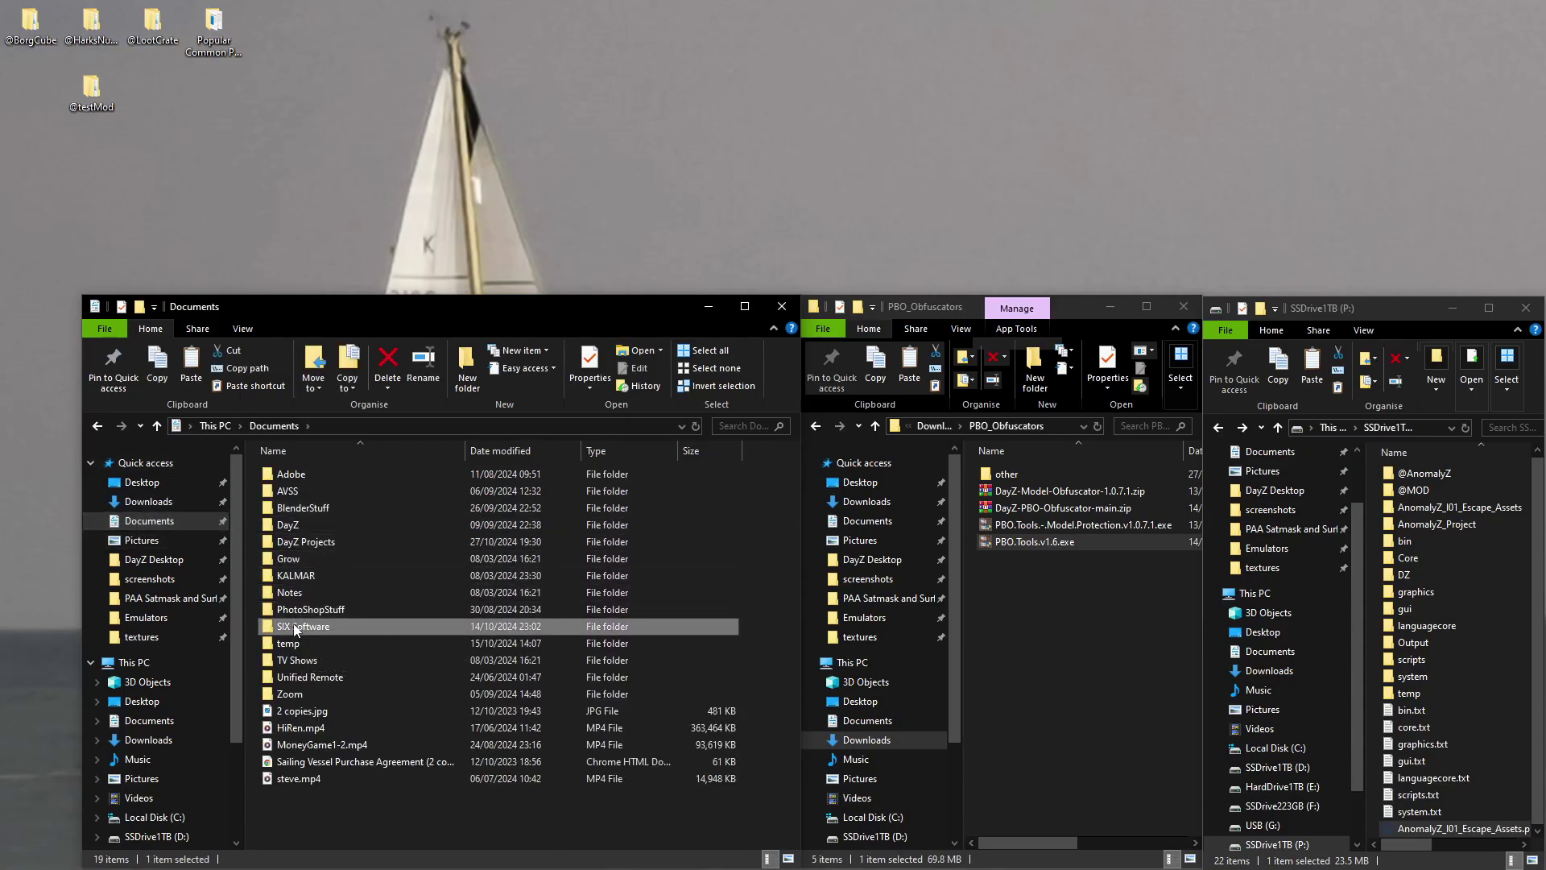
{"action": "double_click", "coordinate": [339, 476]}
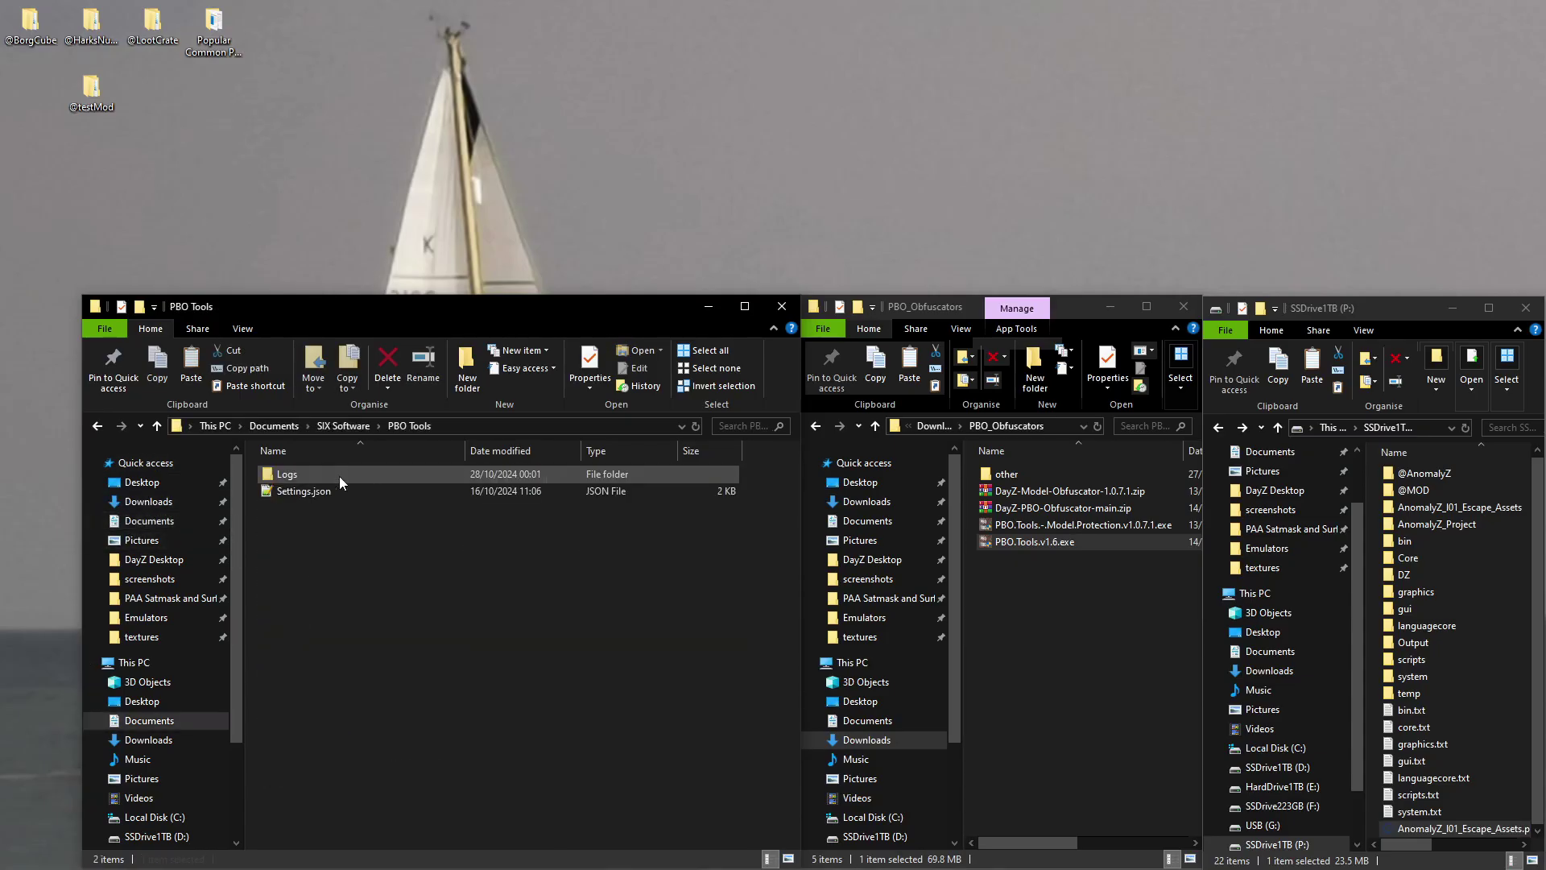
{"action": "left_click", "coordinate": [276, 496]}
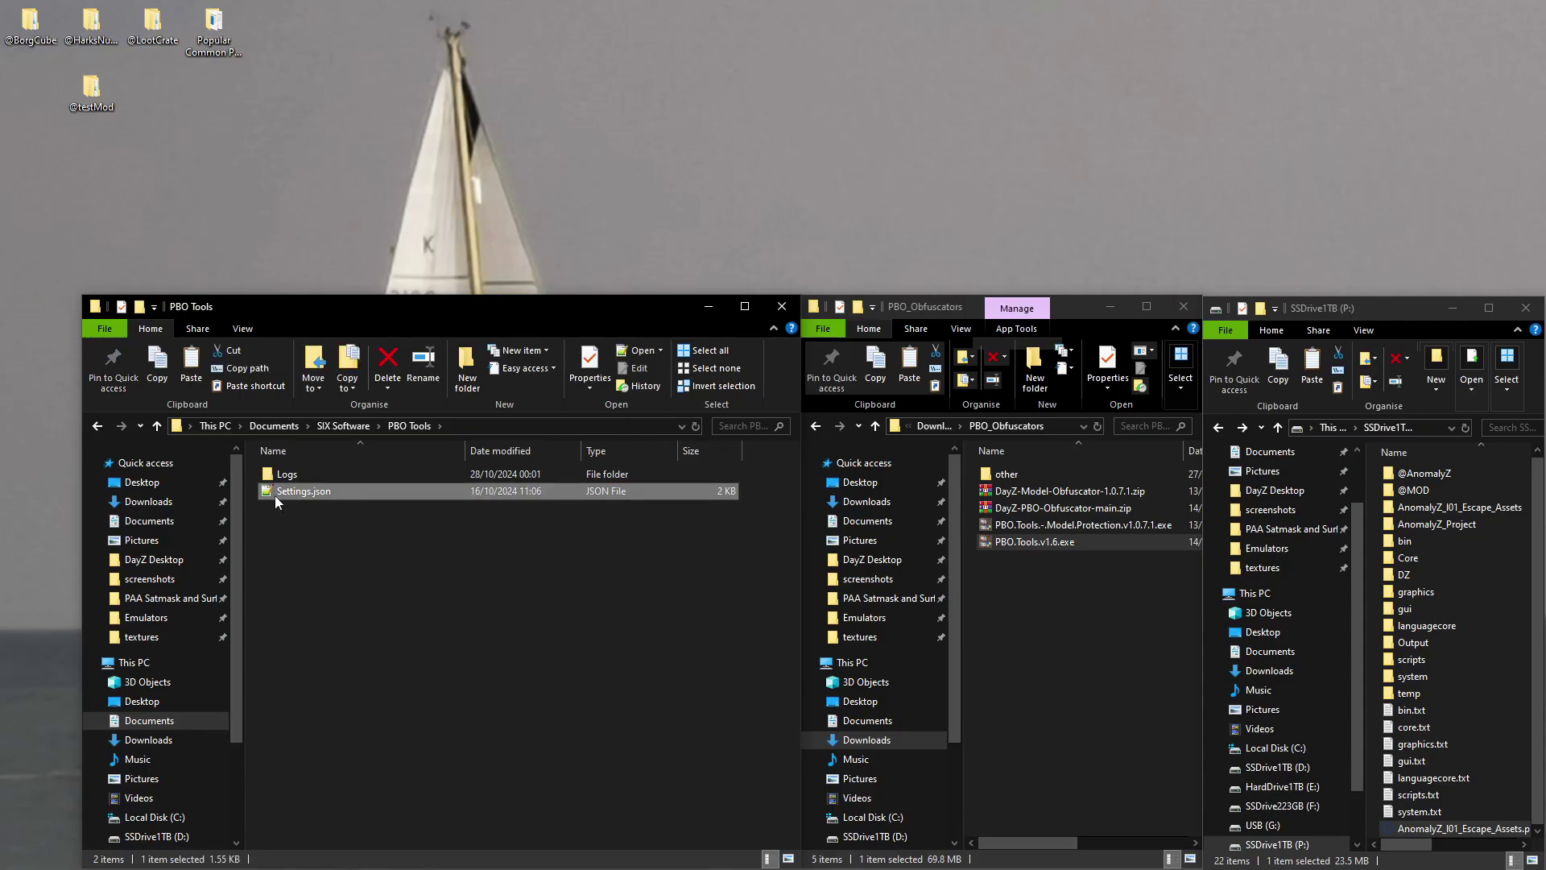
{"action": "double_click", "coordinate": [275, 491]}
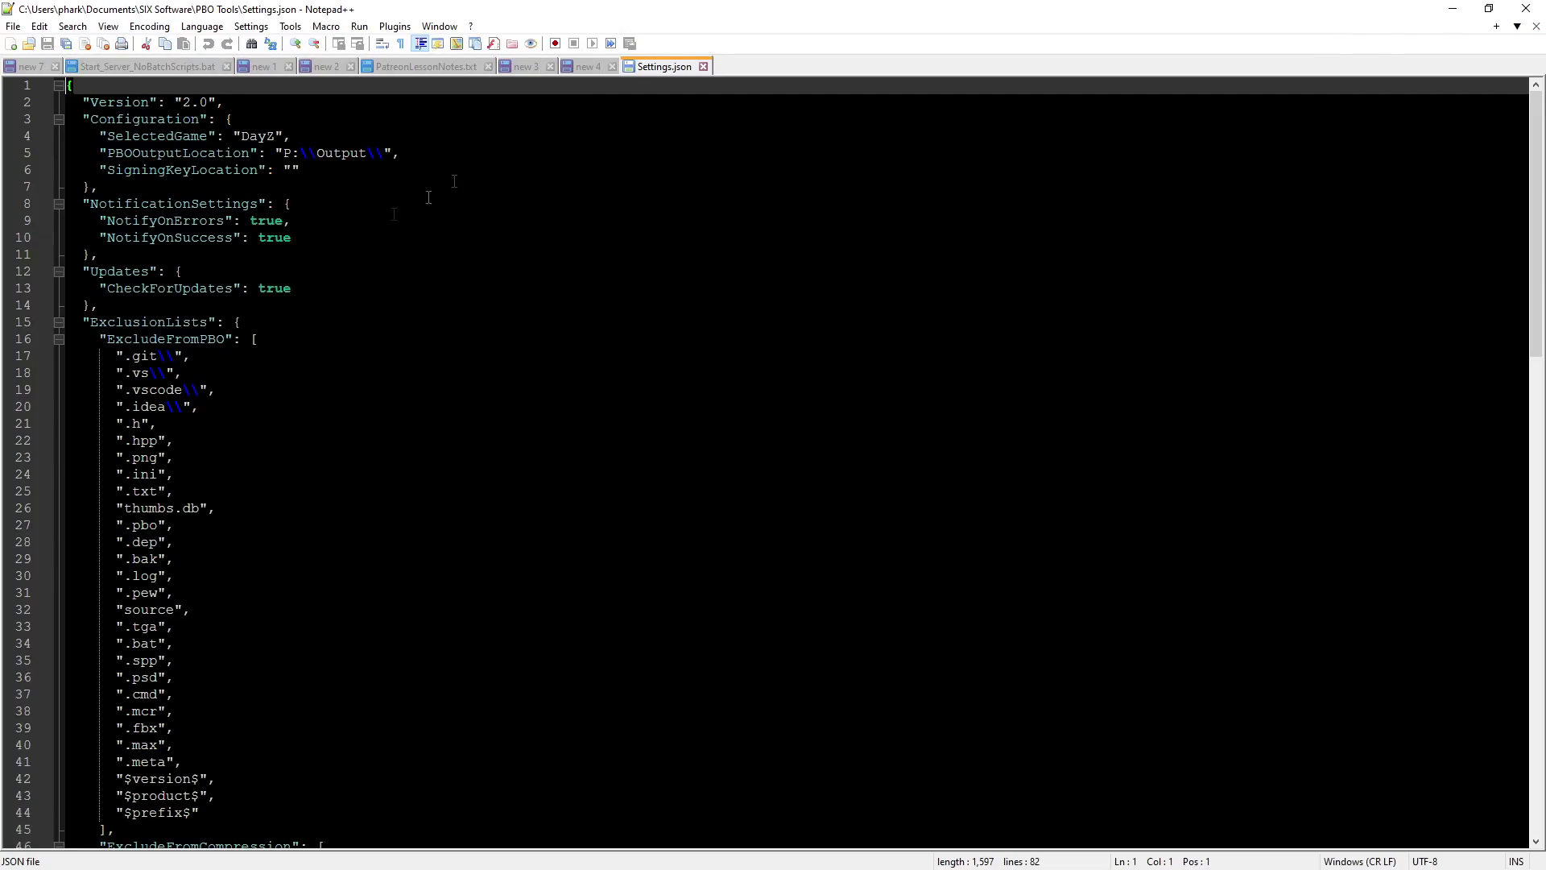
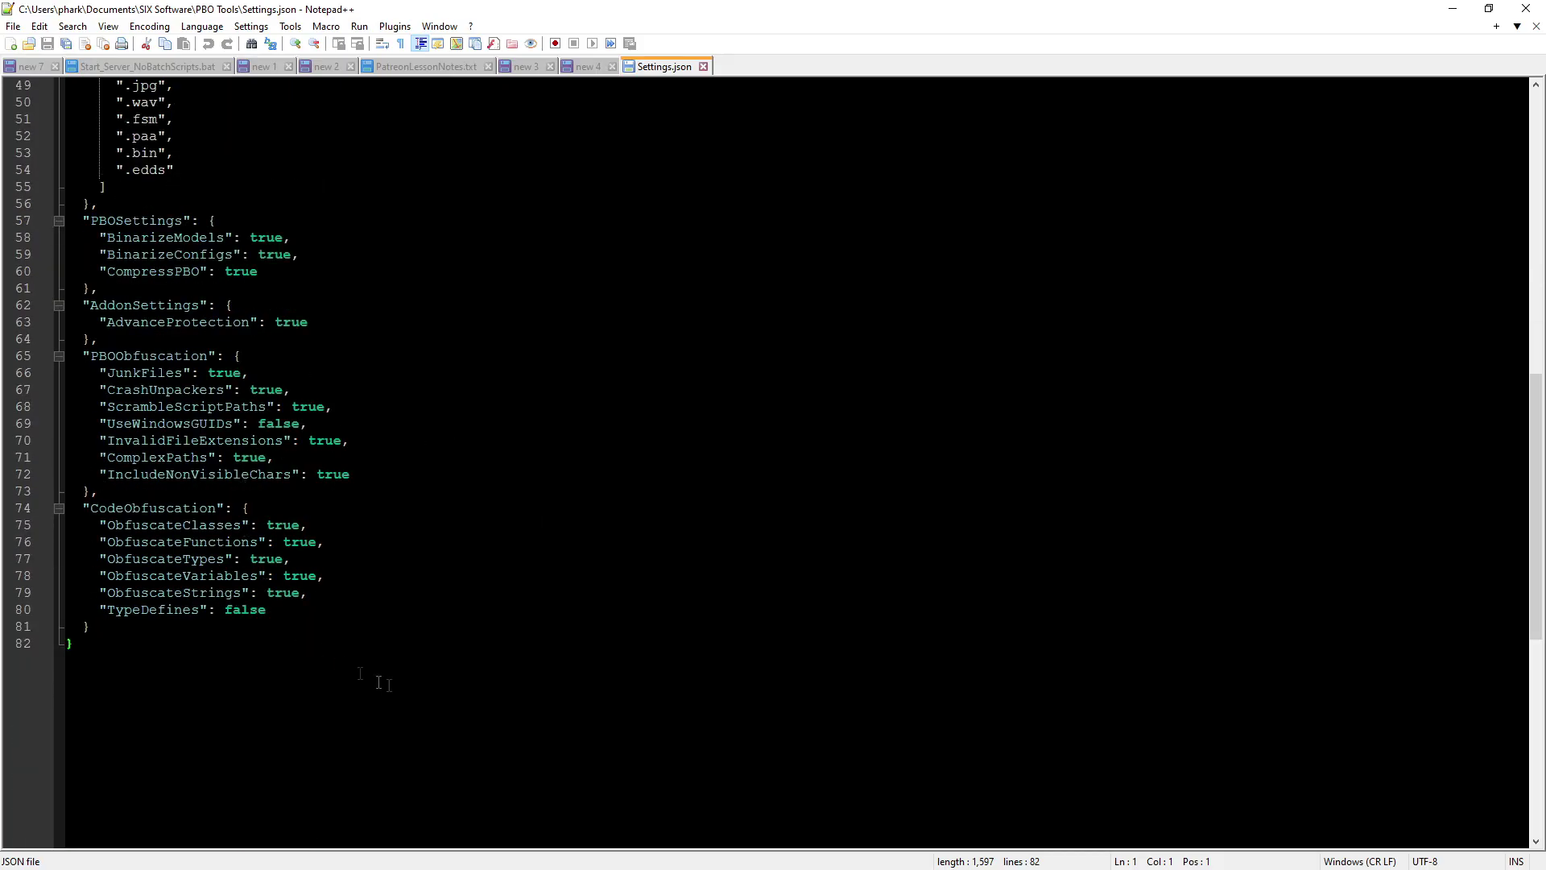
{"action": "scroll", "coordinate": [379, 682], "scroll_direction": "up", "scroll_amount": 15}
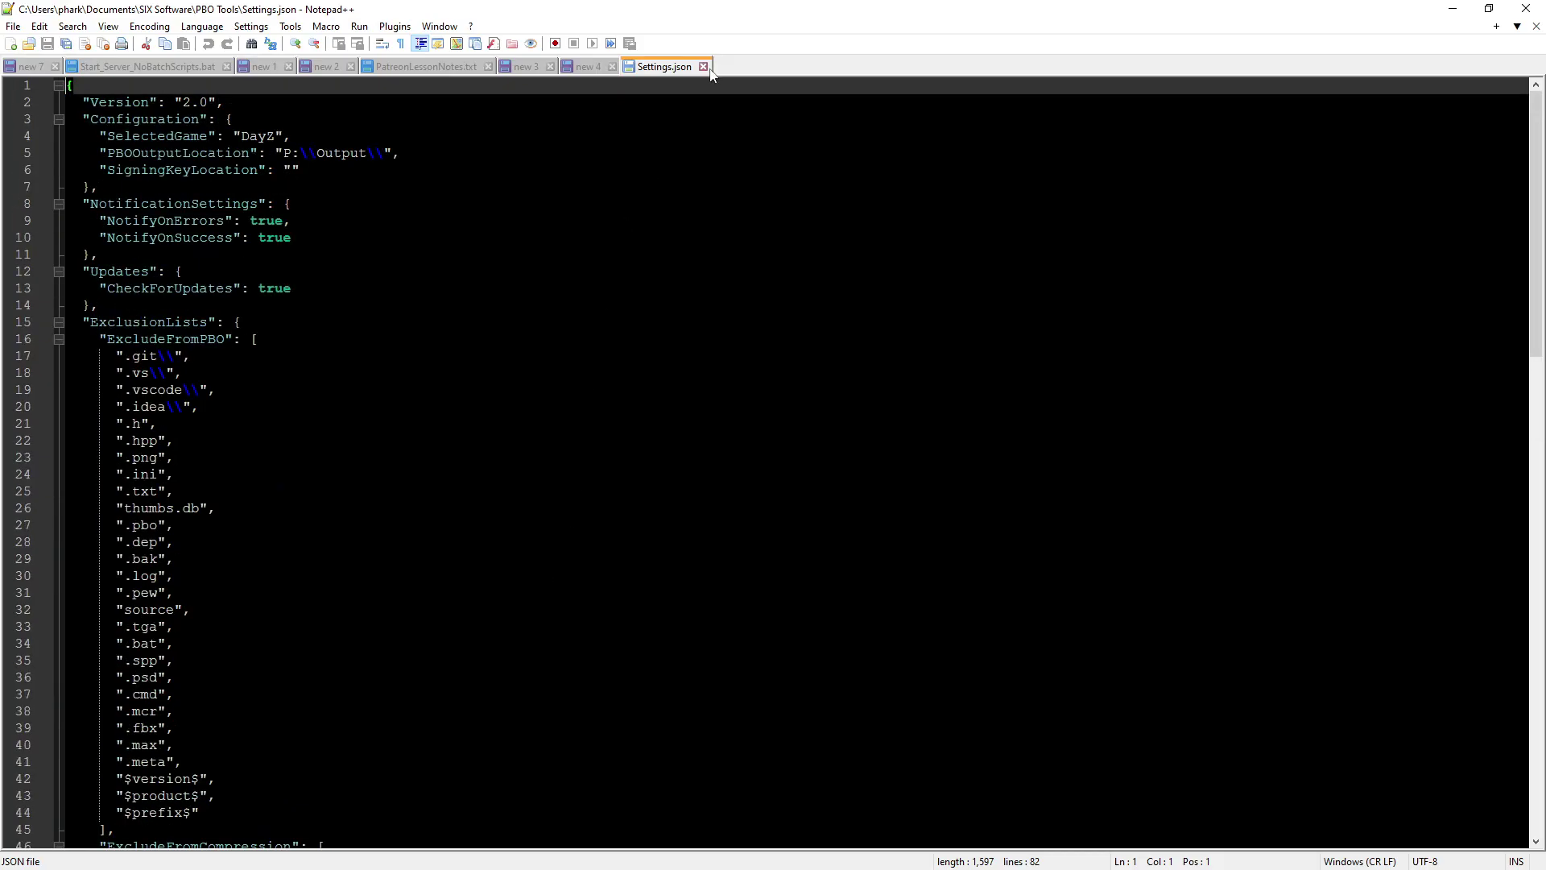
{"action": "left_click", "coordinate": [1453, 8]}
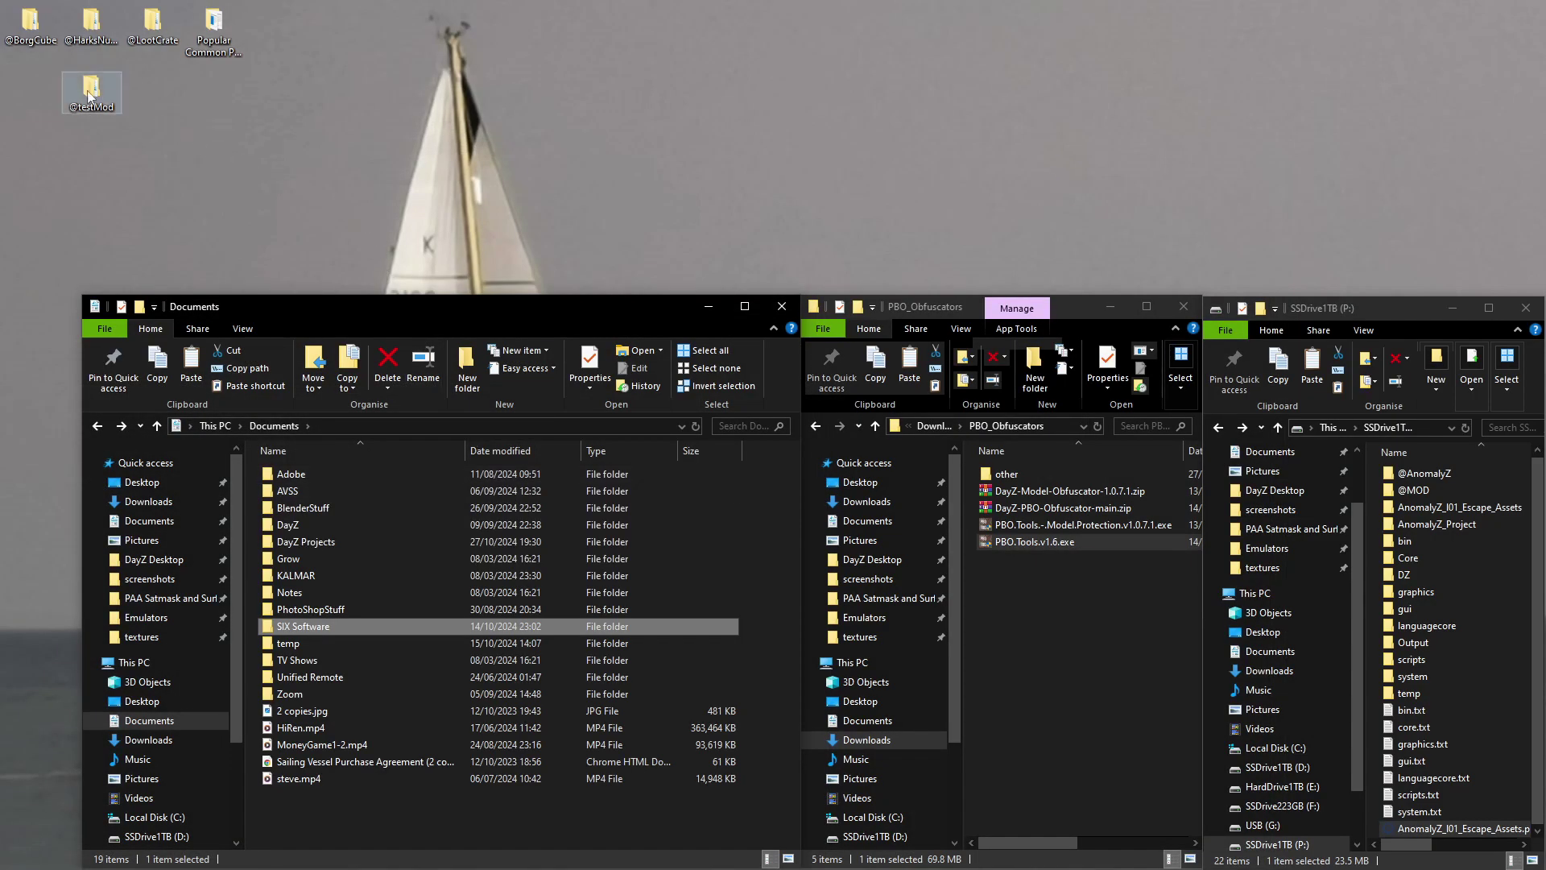
{"action": "double_click", "coordinate": [91, 88]}
{"action": "double_click", "coordinate": [321, 184]}
{"action": "left_click", "coordinate": [346, 189]}
{"action": "left_click", "coordinate": [409, 63]}
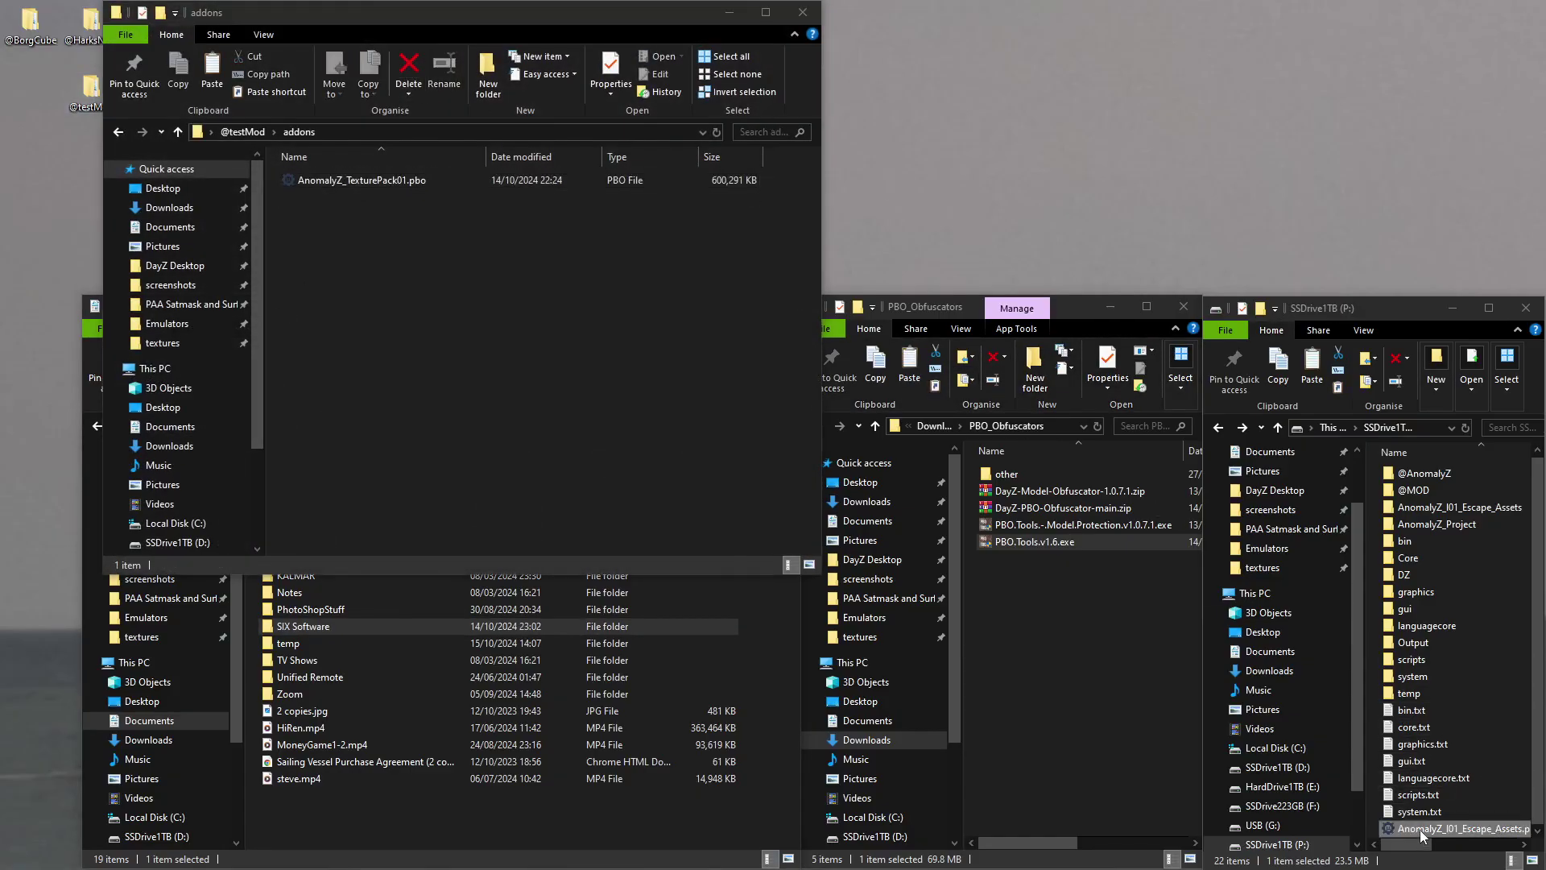
{"action": "right_click", "coordinate": [1449, 828]}
{"action": "left_click", "coordinate": [1248, 733]}
{"action": "right_click", "coordinate": [488, 304]}
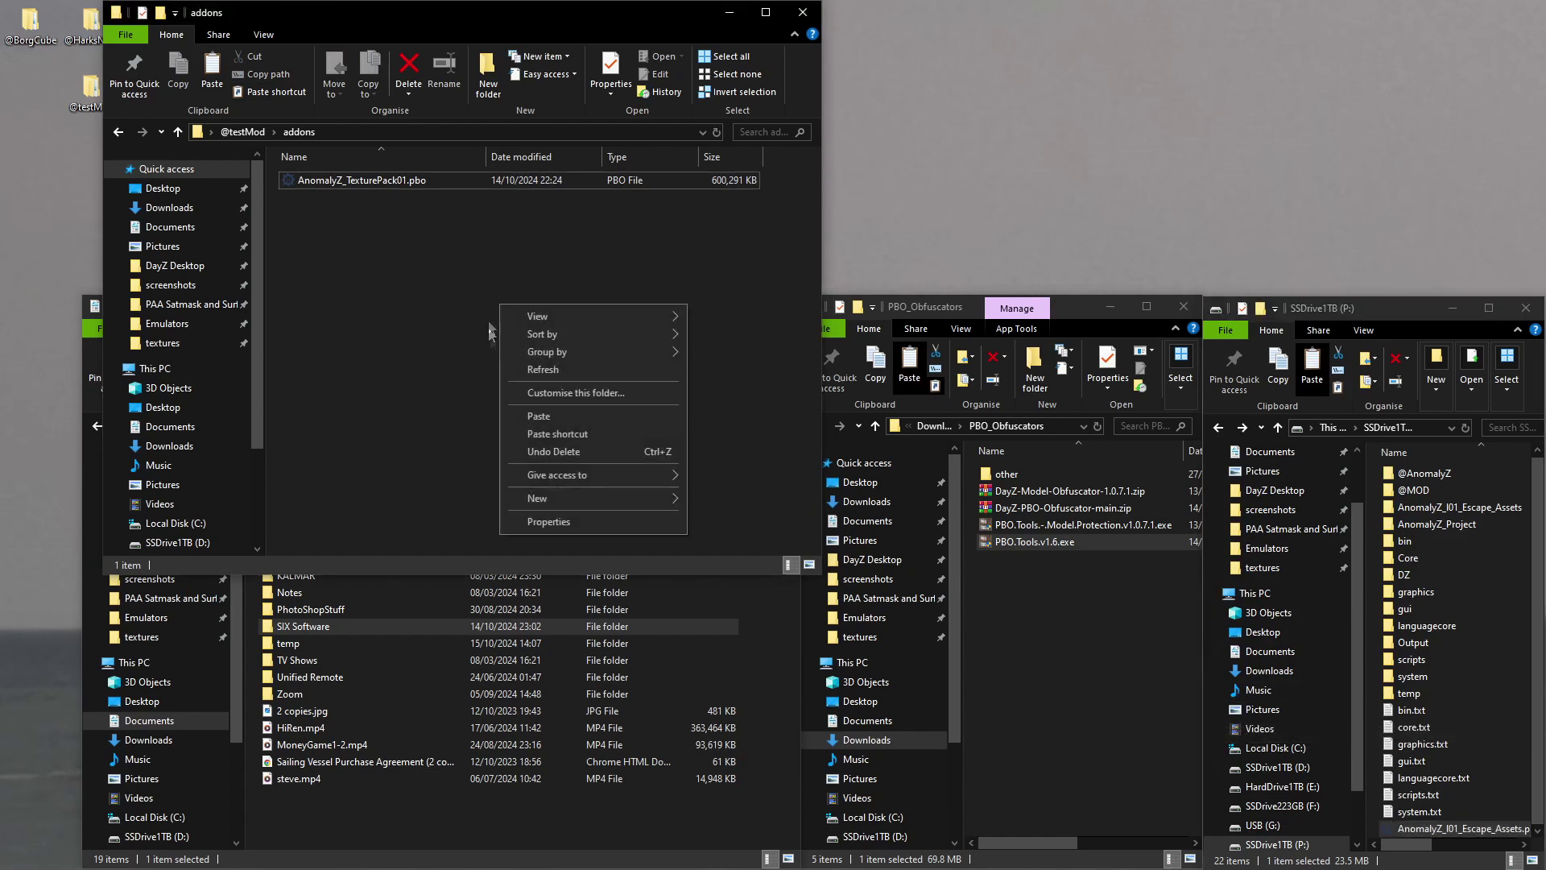
{"action": "left_click", "coordinate": [531, 419]}
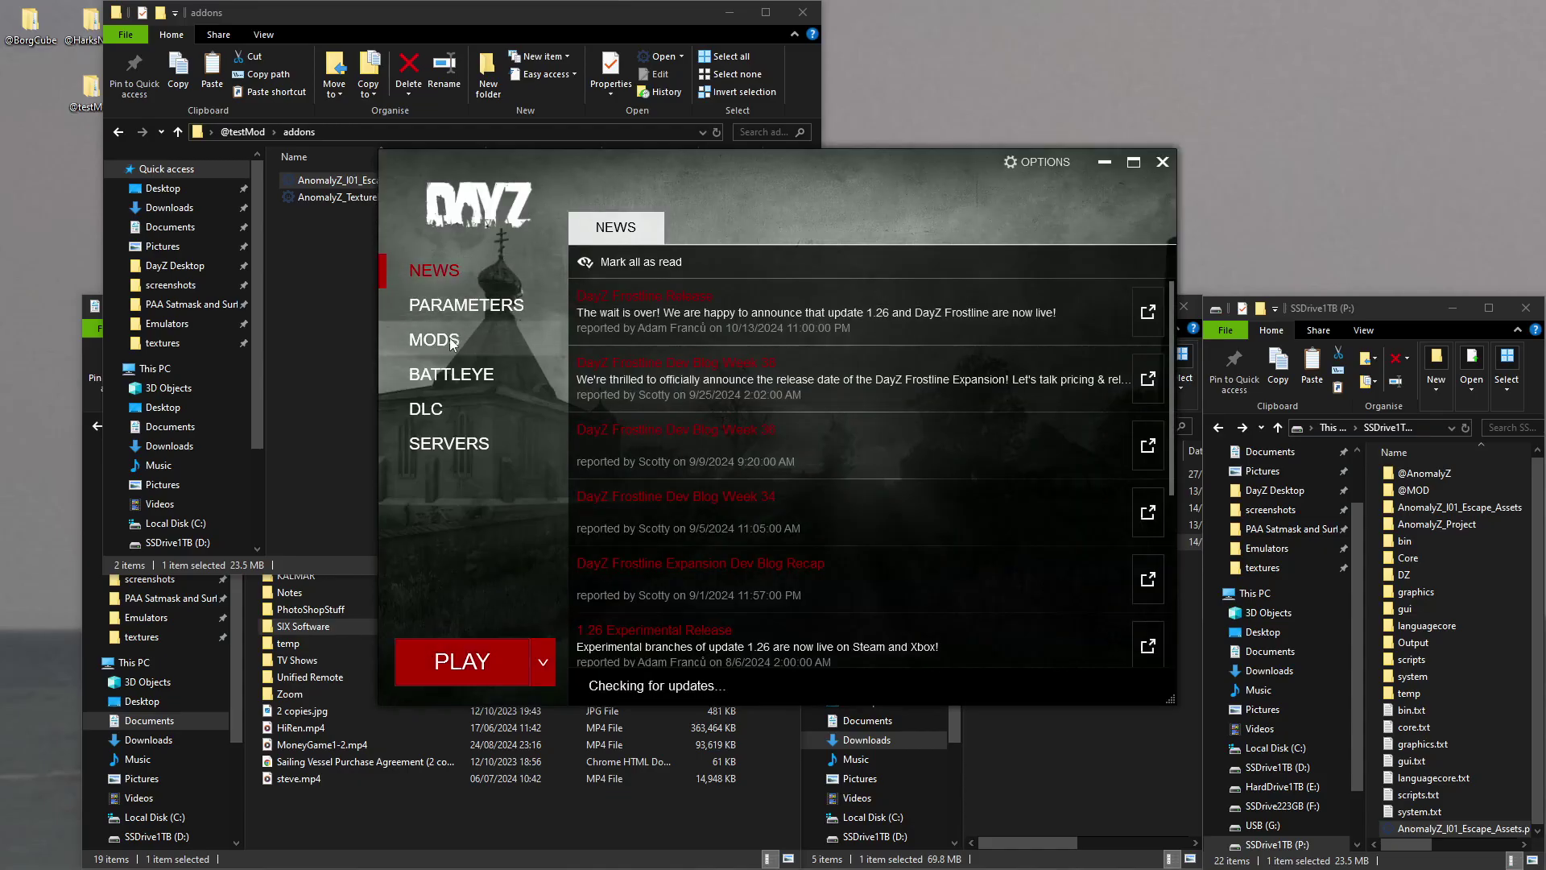
Check the DayZ launcher's loaded mods and start the game with testMod, BuilderItems, CF, Dabs Framework and DayZ-Editor.
{"action": "left_click", "coordinate": [450, 337]}
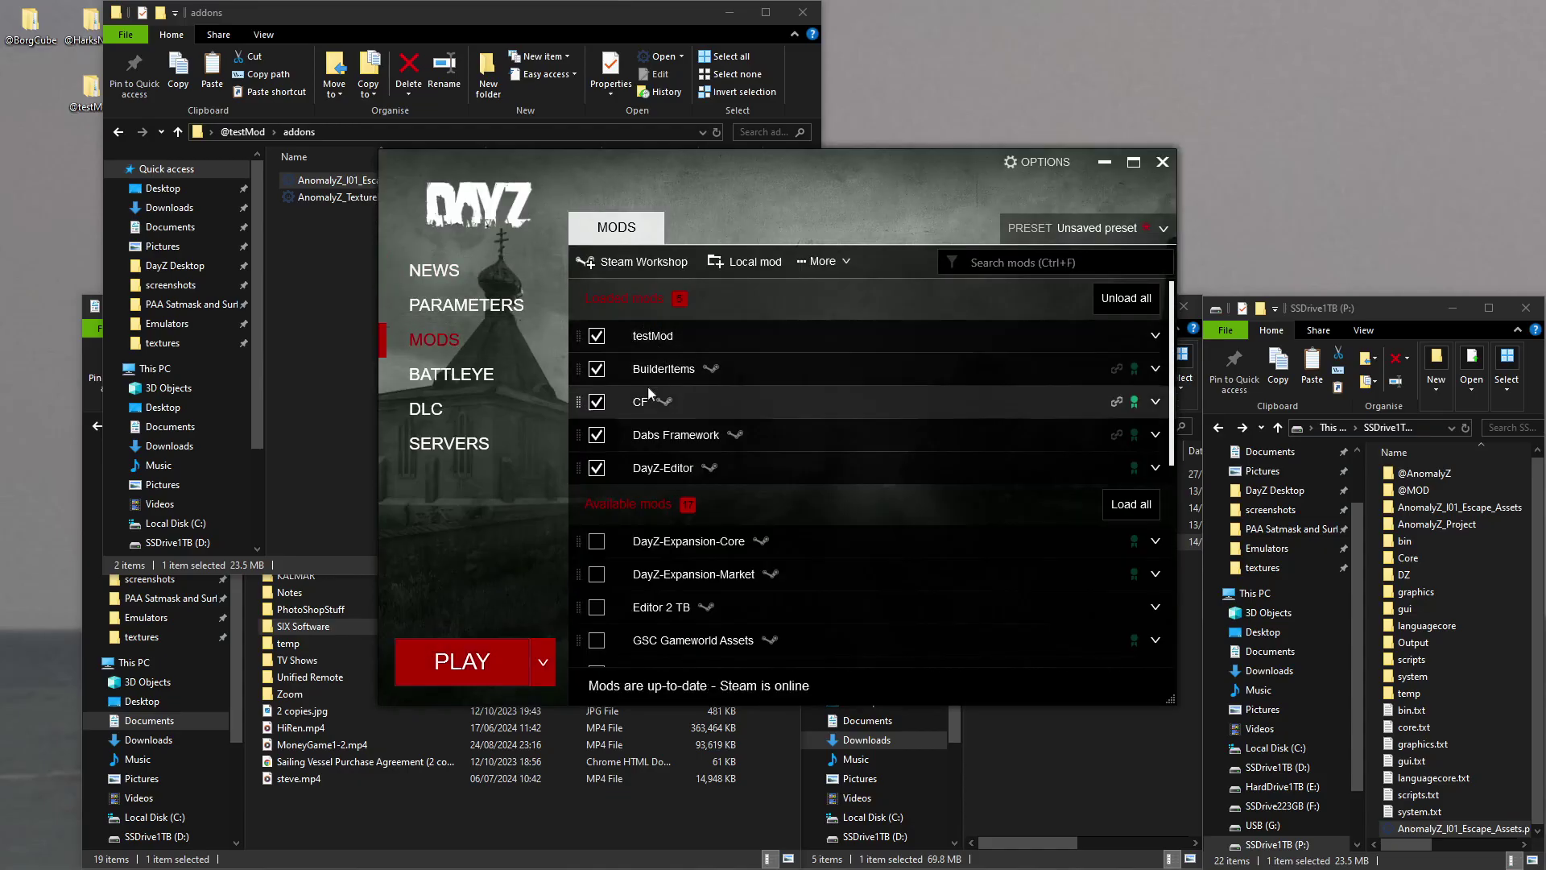
{"action": "left_click", "coordinate": [467, 660]}
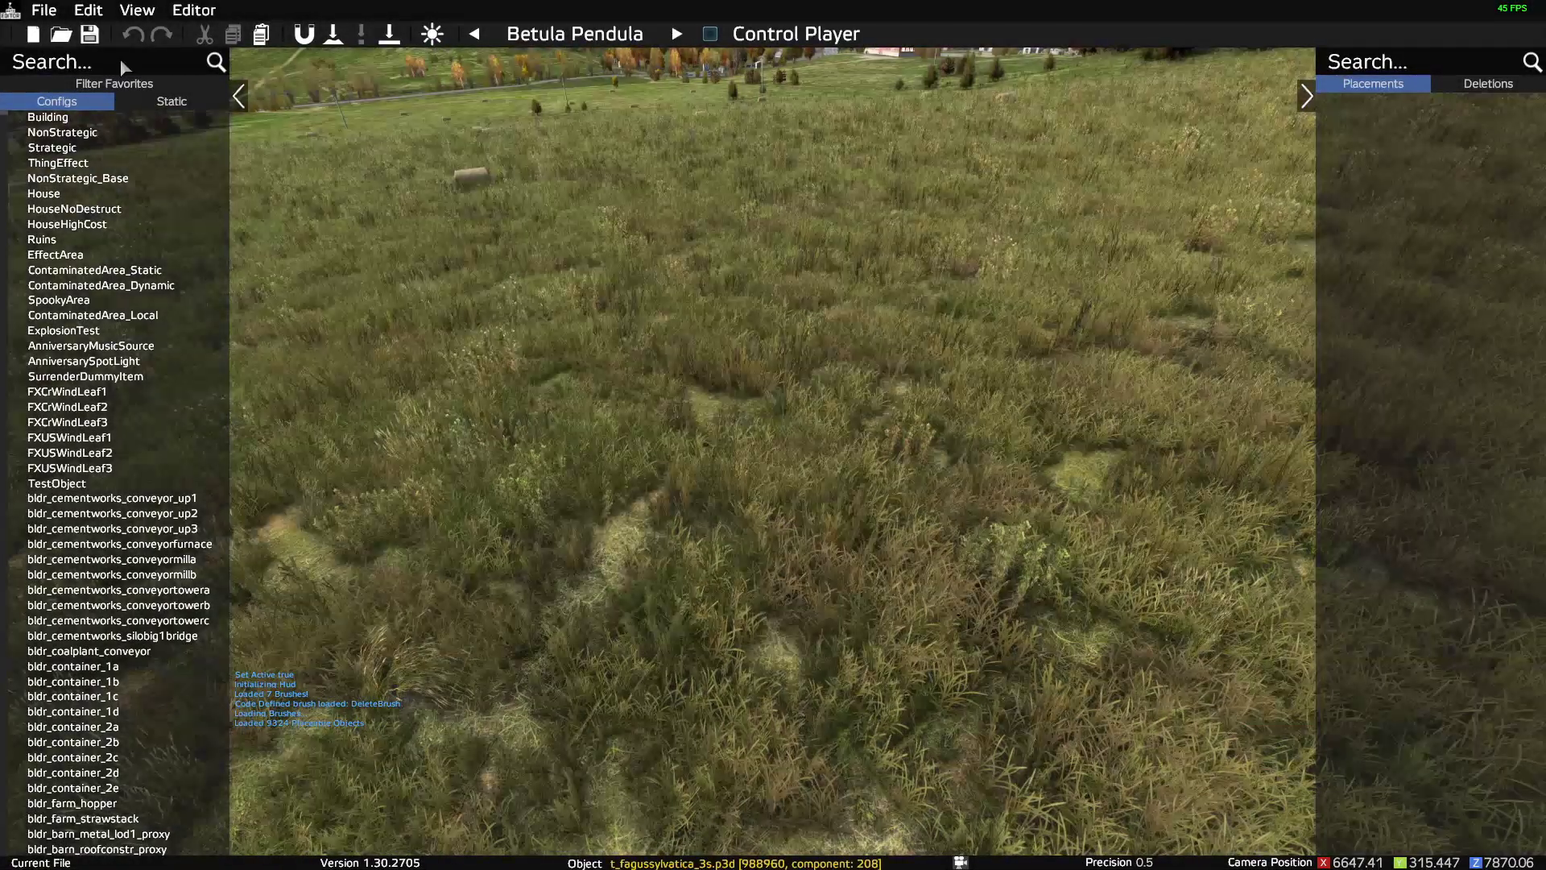
Filter the editor's object configs by "escape_" and place Land_escape_house_01 on the grass field.
{"action": "left_click", "coordinate": [120, 64]}
{"action": "type", "text": "esca"}
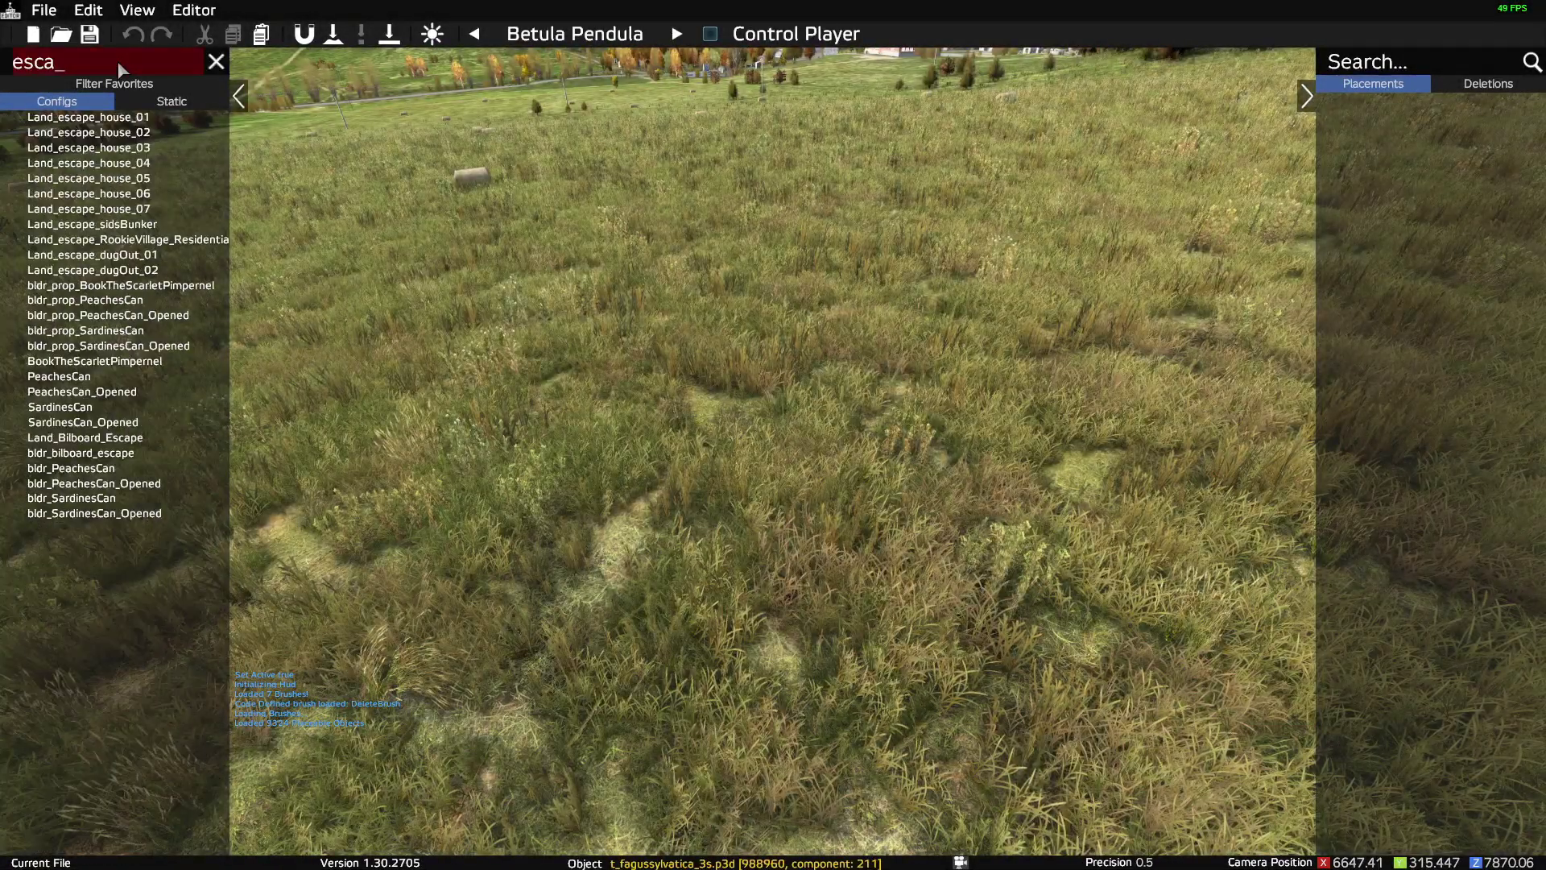
{"action": "type", "text": "pe"}
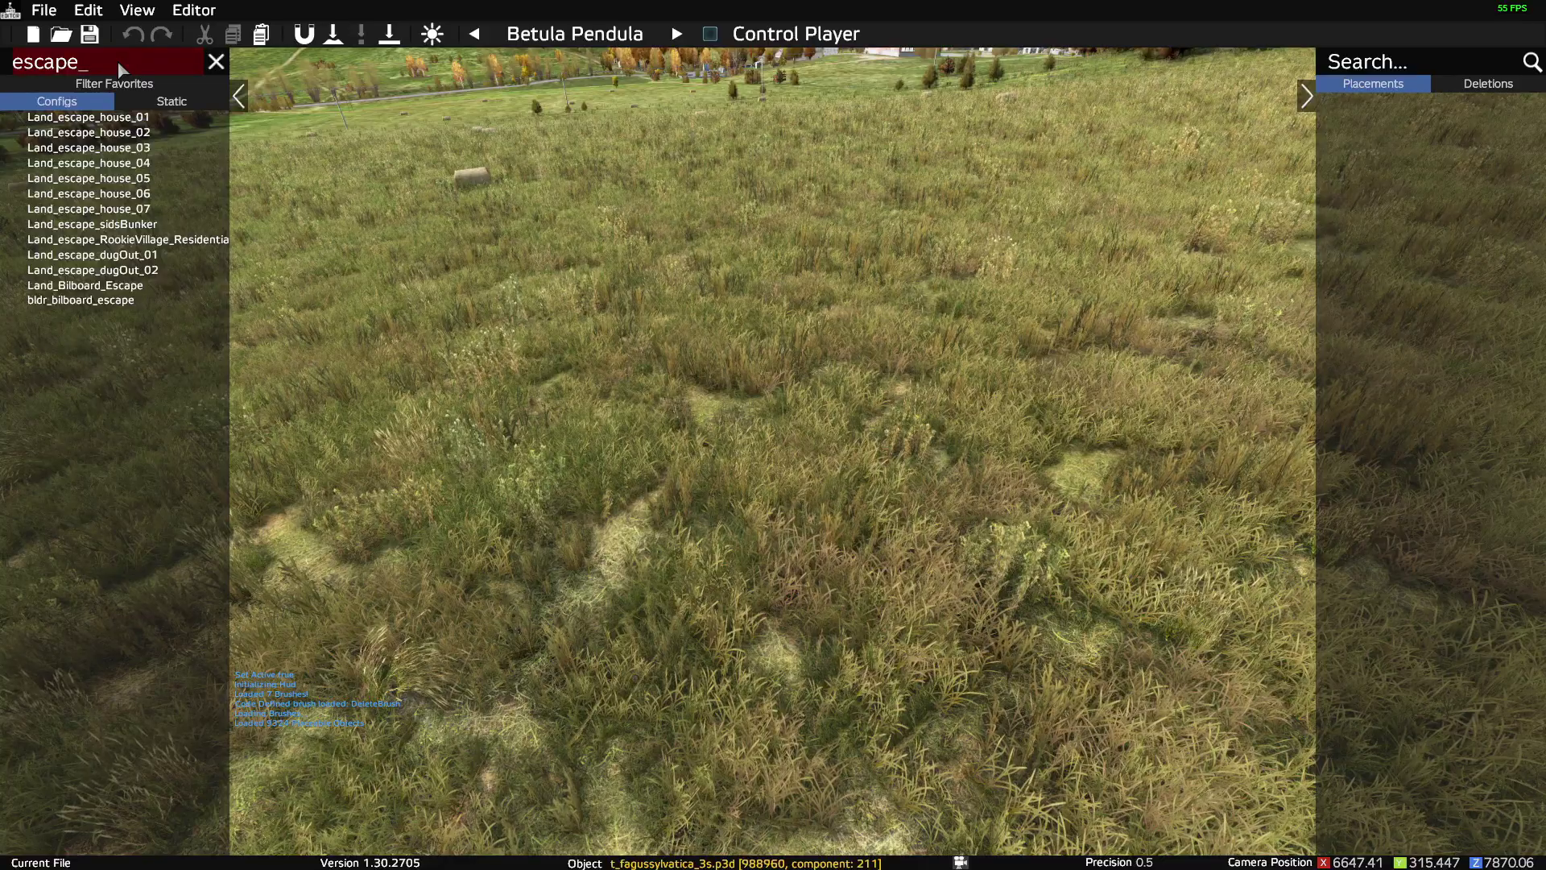
{"action": "type", "text": "_"}
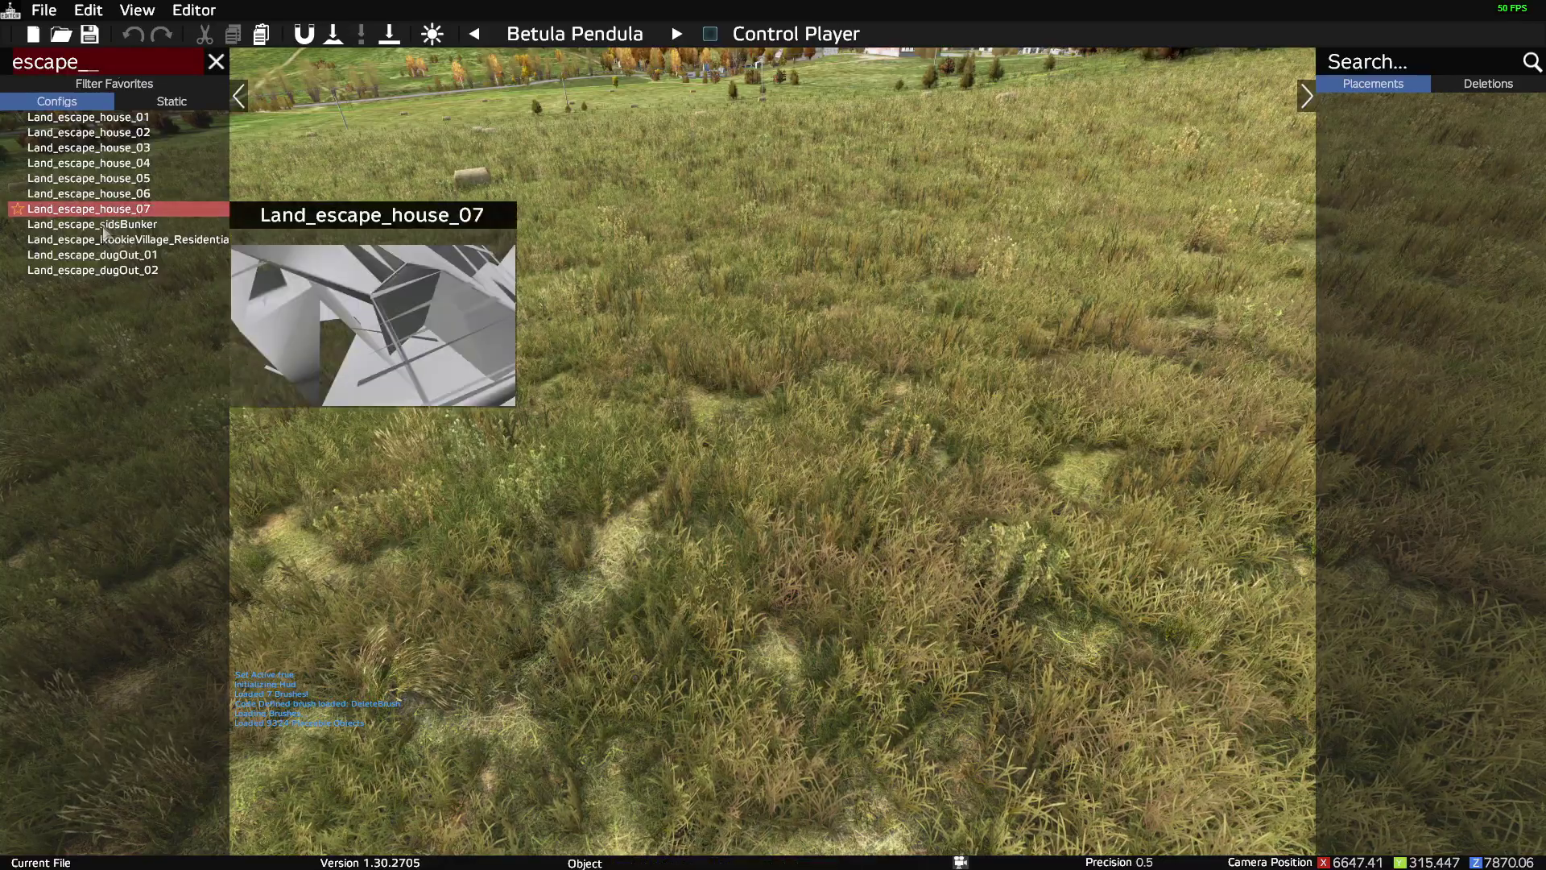
{"action": "left_click", "coordinate": [88, 117]}
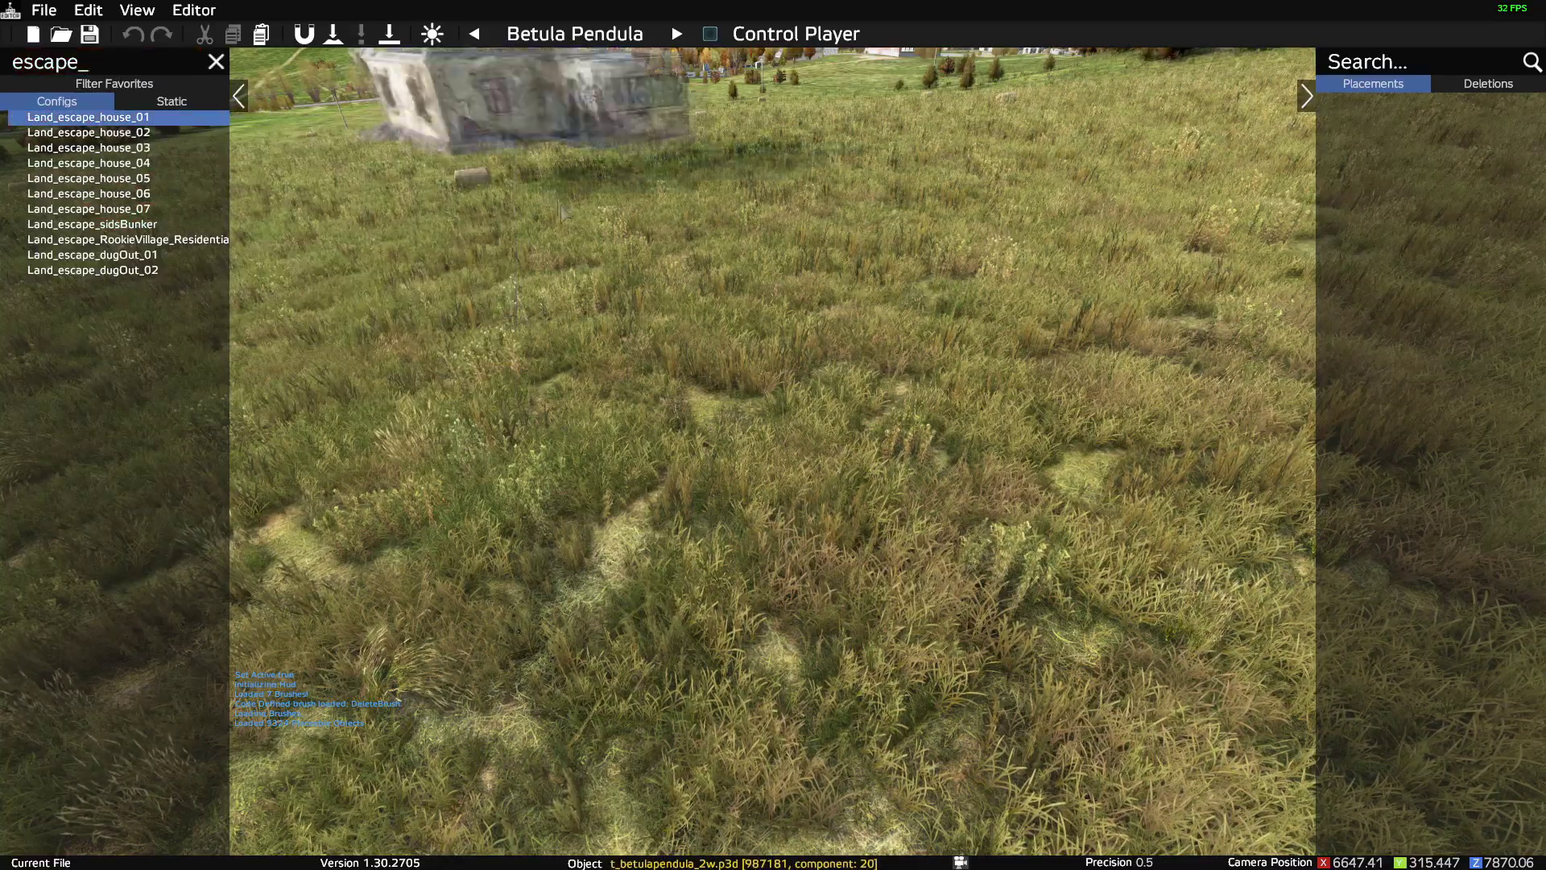
{"action": "left_click", "coordinate": [554, 313]}
{"action": "mouse_move", "coordinate": [550, 307]}
{"action": "left_mouse_down"}
{"action": "mouse_move", "coordinate": [610, 644]}
{"action": "mouse_move", "coordinate": [638, 501]}
{"action": "mouse_move", "coordinate": [414, 480]}
{"action": "mouse_move", "coordinate": [998, 461]}
{"action": "left_mouse_up"}
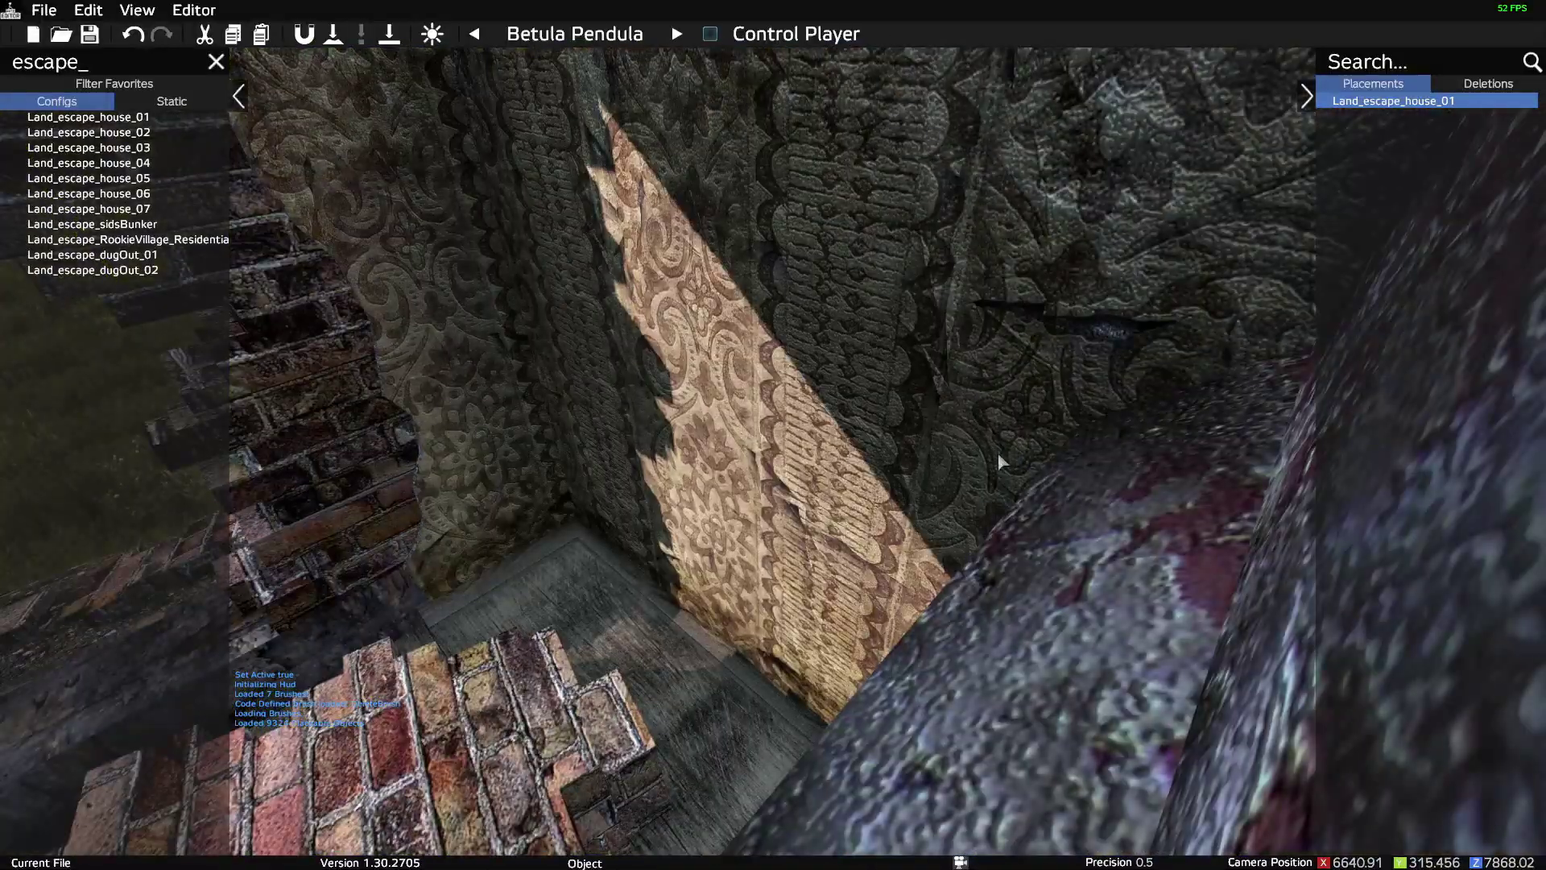
Fly the camera through the placed house to inspect its walls and textures, ending over open grass.
{"action": "left_click", "coordinate": [815, 420]}
{"action": "left_click_drag", "start_coordinate": [976, 421], "coordinate": [755, 364]}
{"action": "key", "text": "q"}
{"action": "key", "text": "w"}
{"action": "key", "text": "w"}
{"action": "key", "text": "w"}
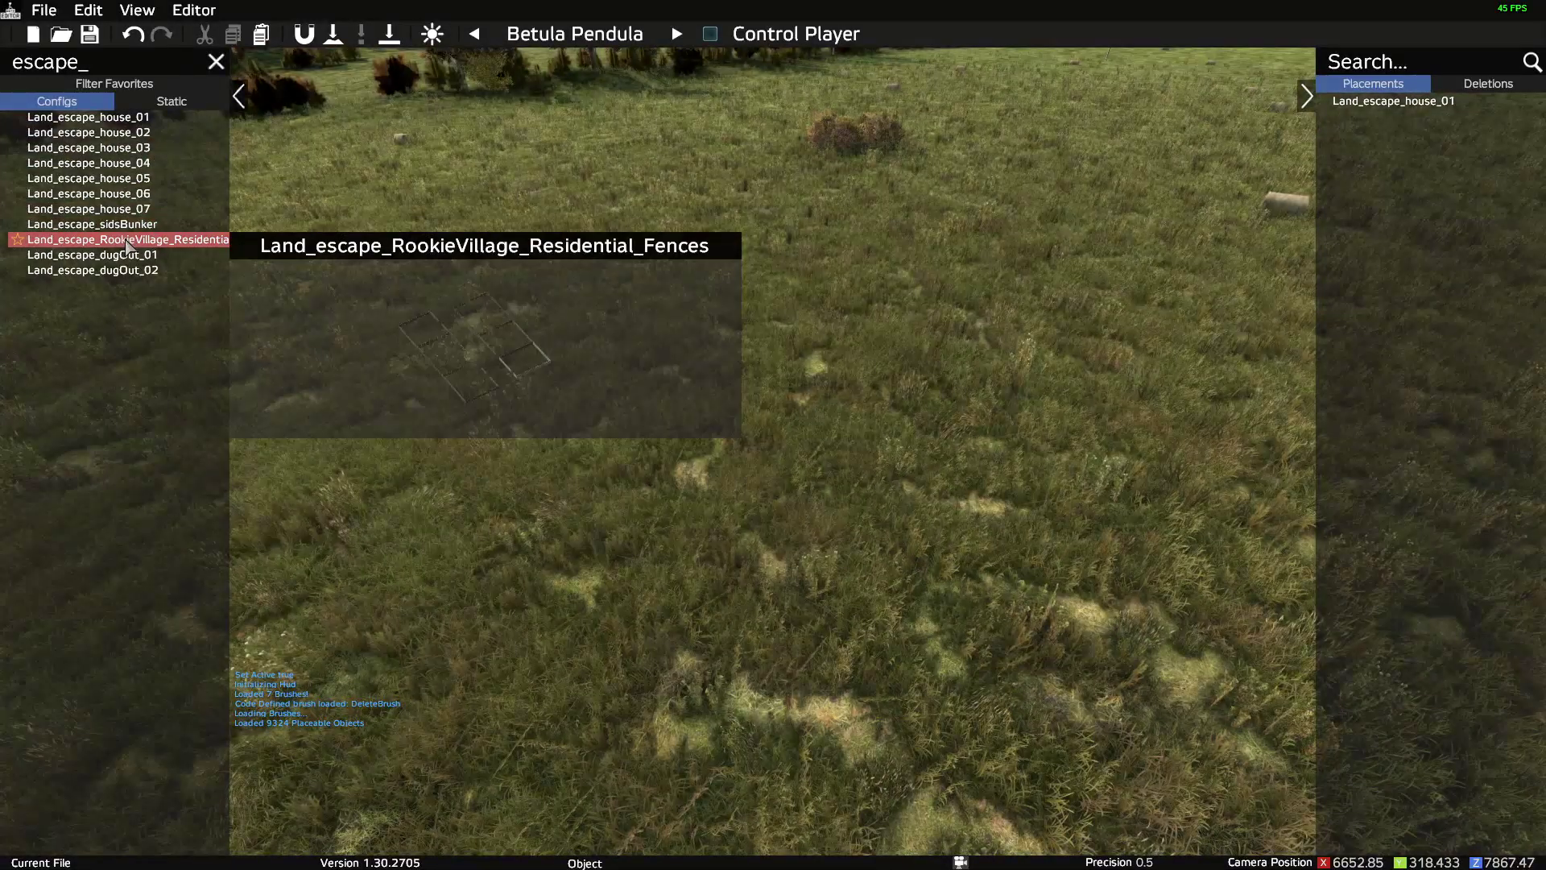
Place Land_escape_sidsBunker on the open grass near the house.
{"action": "left_click", "coordinate": [124, 230]}
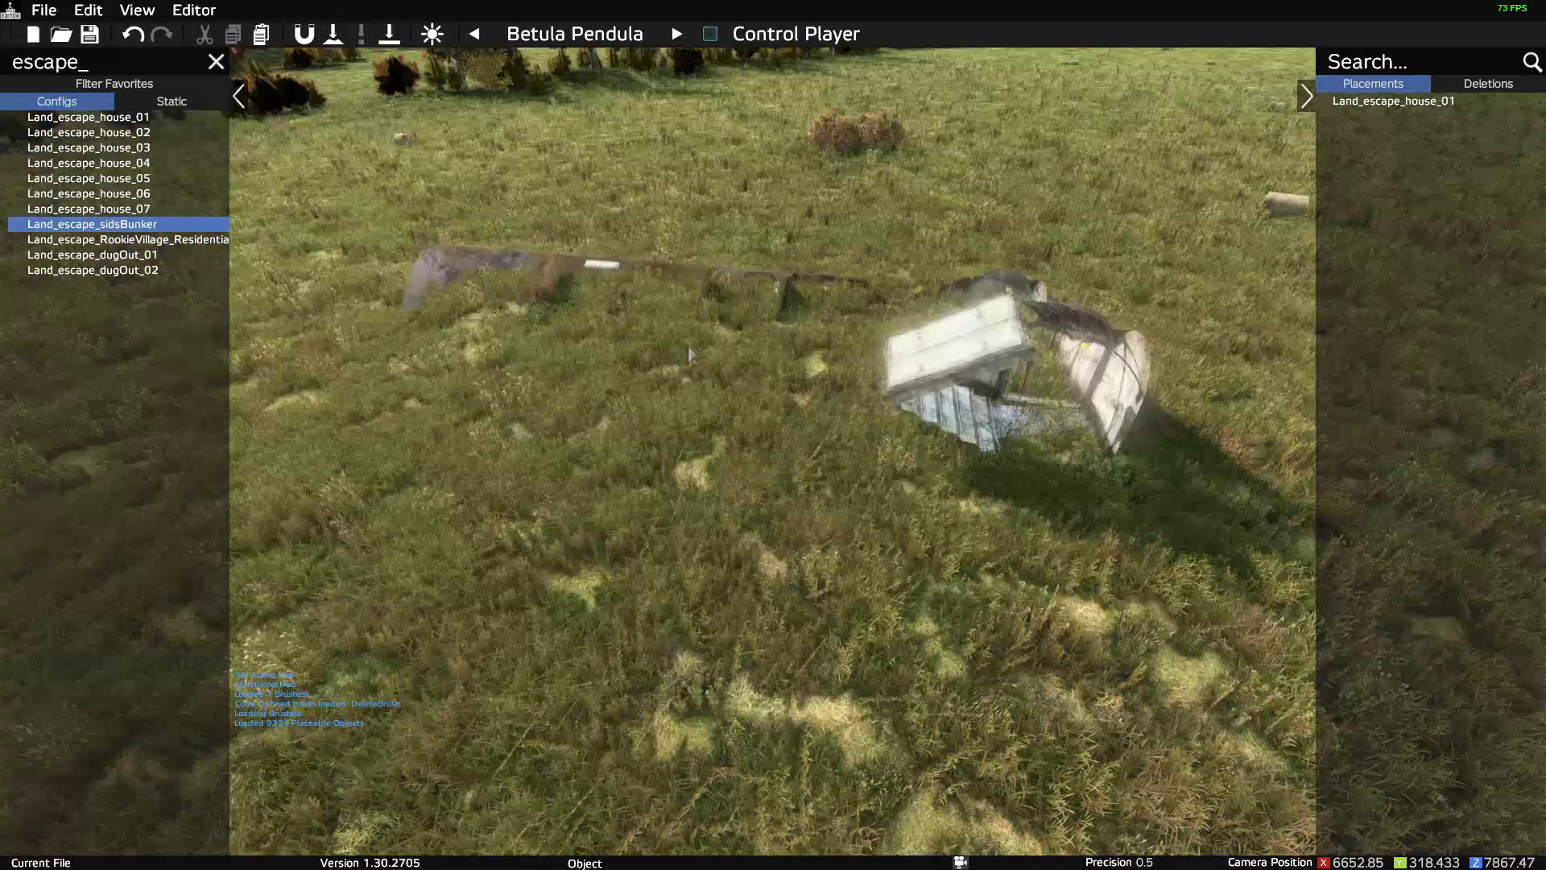
{"action": "left_click", "coordinate": [621, 537]}
{"action": "mouse_move", "coordinate": [622, 537]}
{"action": "left_mouse_down"}
{"action": "mouse_move", "coordinate": [625, 445]}
{"action": "mouse_move", "coordinate": [634, 505]}
{"action": "mouse_move", "coordinate": [639, 493]}
{"action": "left_mouse_up"}
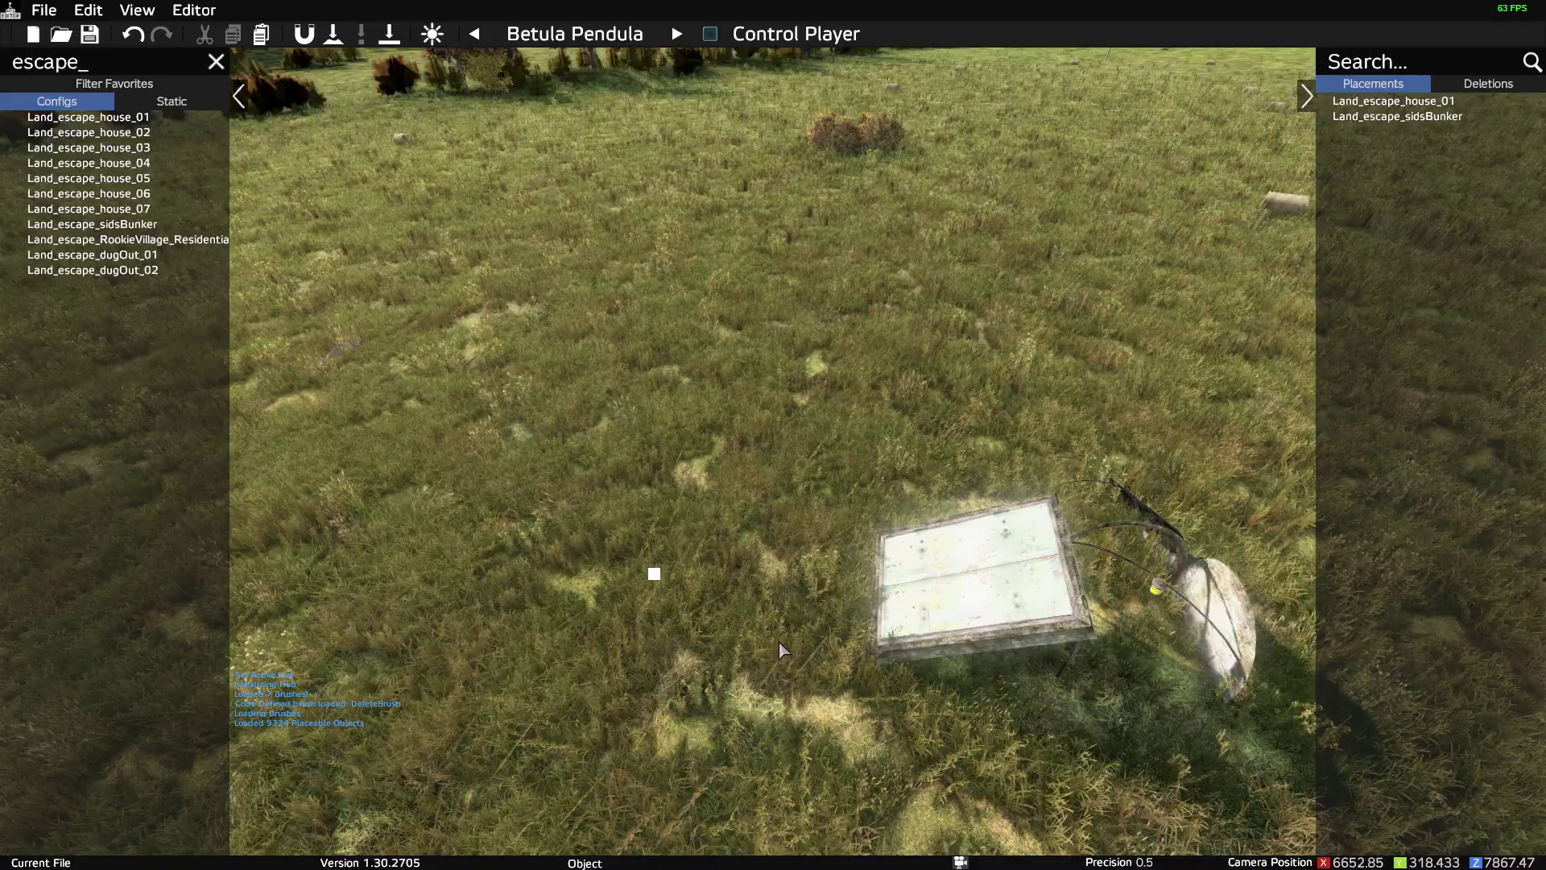
Put the player character beside the bunker and leave the editor view to control the character.
{"action": "key", "text": "p"}
{"action": "key", "text": "y"}
{"action": "key", "text": "y"}
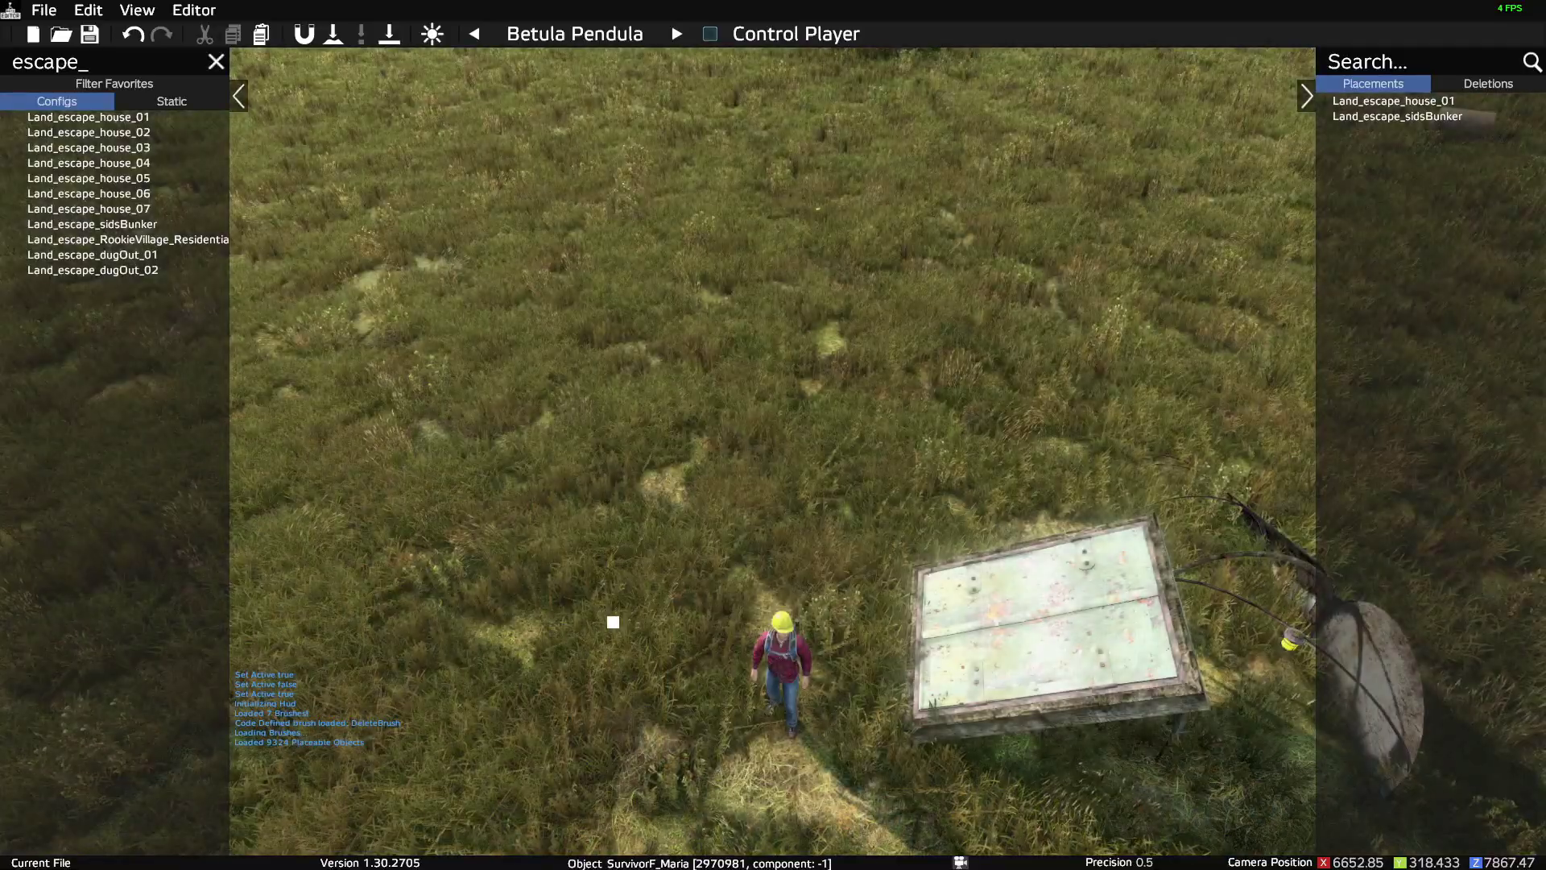
{"action": "key", "text": "y"}
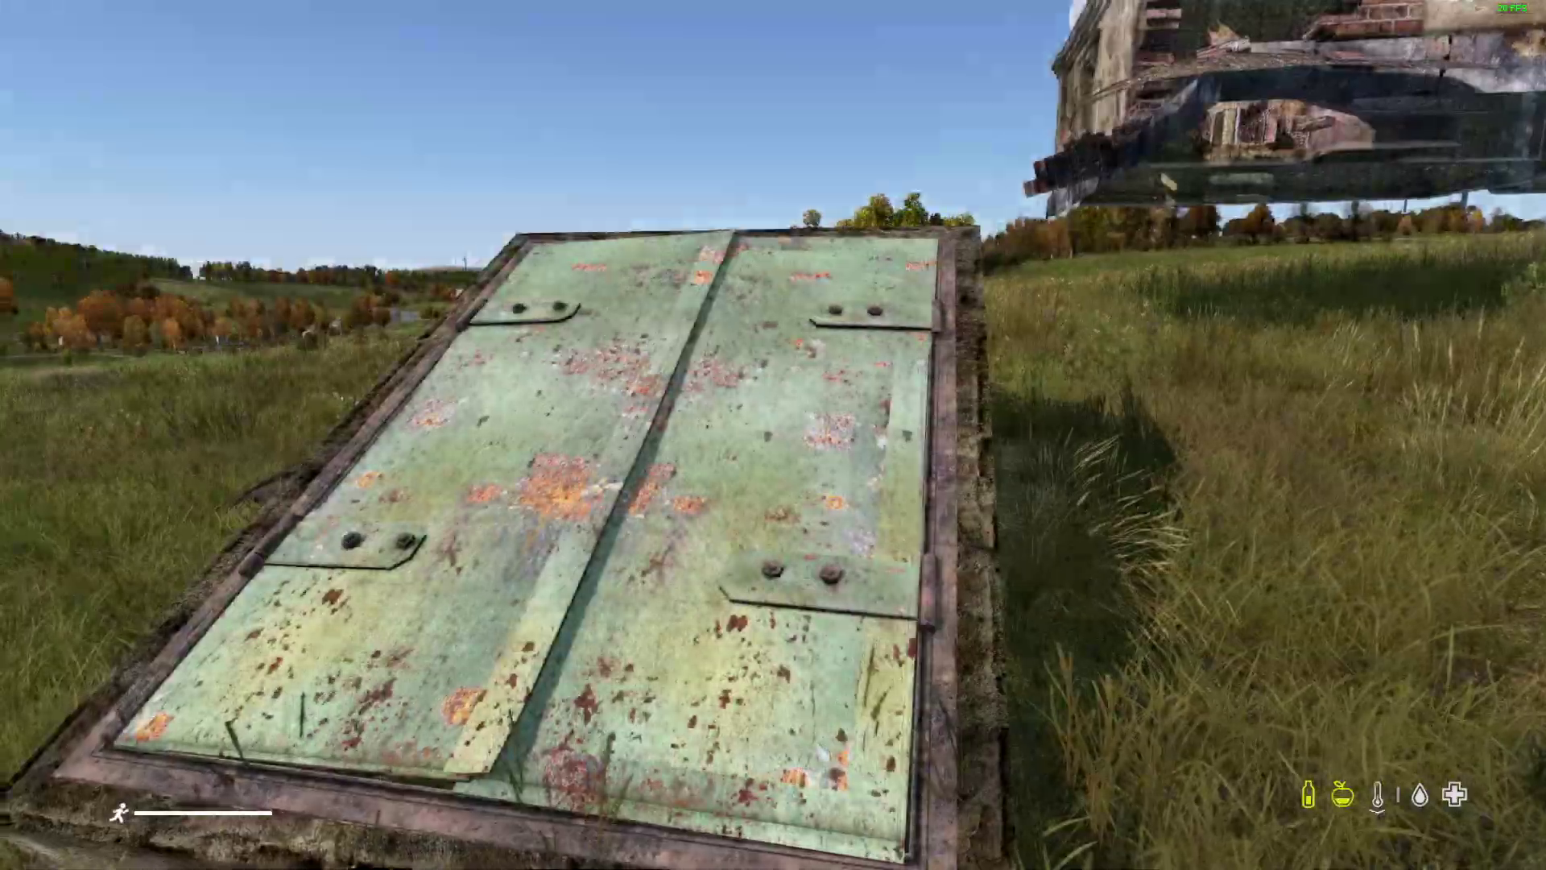
In third-person view, open both bunker hatch doors, look into the entrance, and return to the editor.
{"action": "key", "text": "v"}
{"action": "key", "text": "w"}
{"action": "key", "text": "f"}
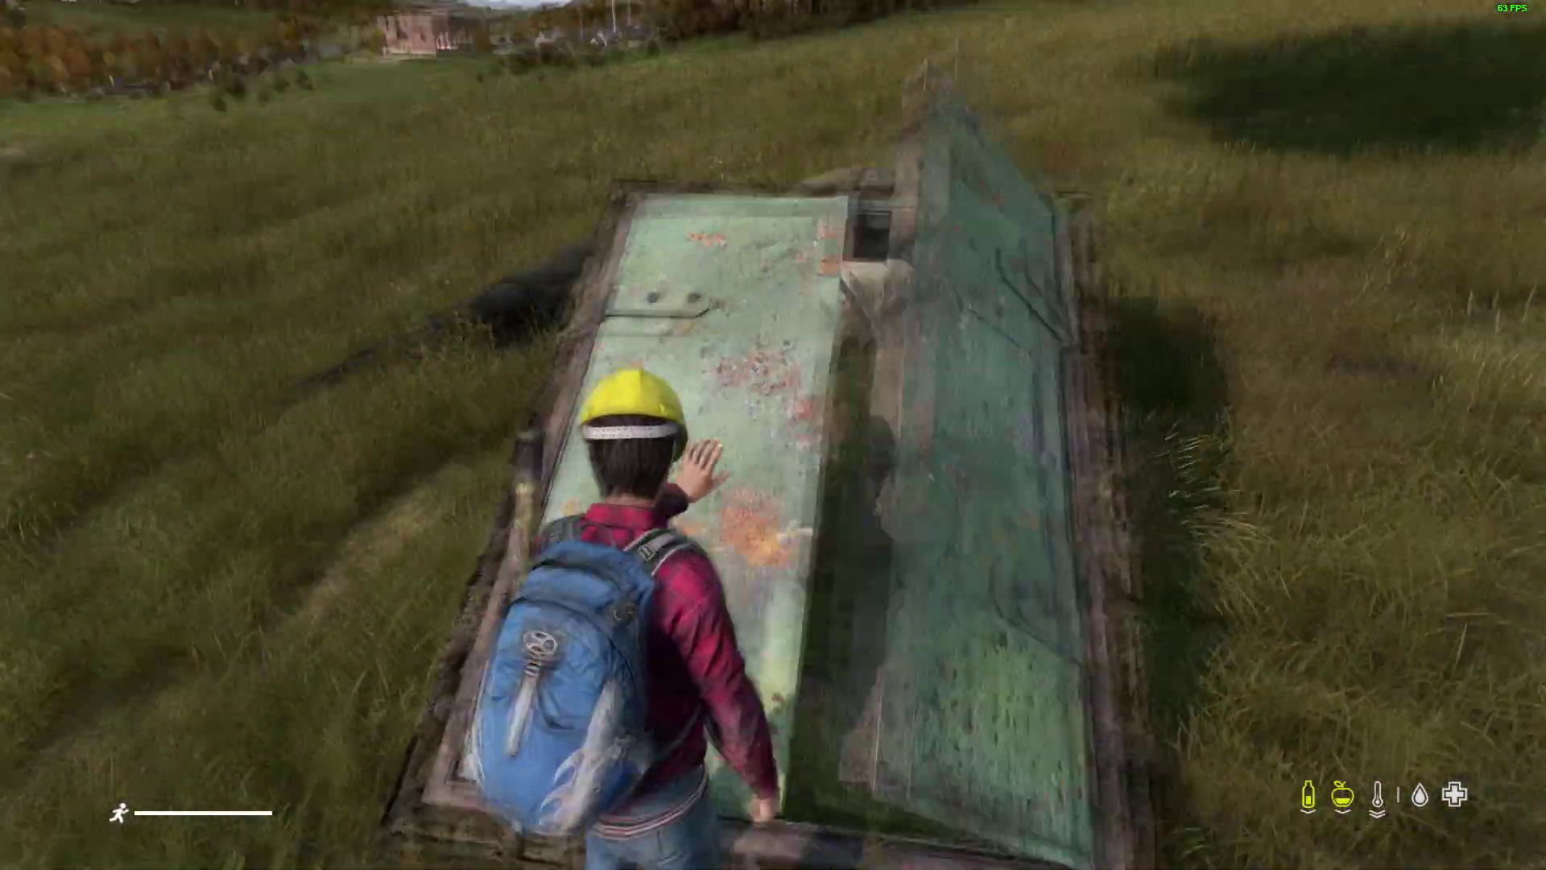
{"action": "key", "text": "f"}
{"action": "key", "text": "s"}
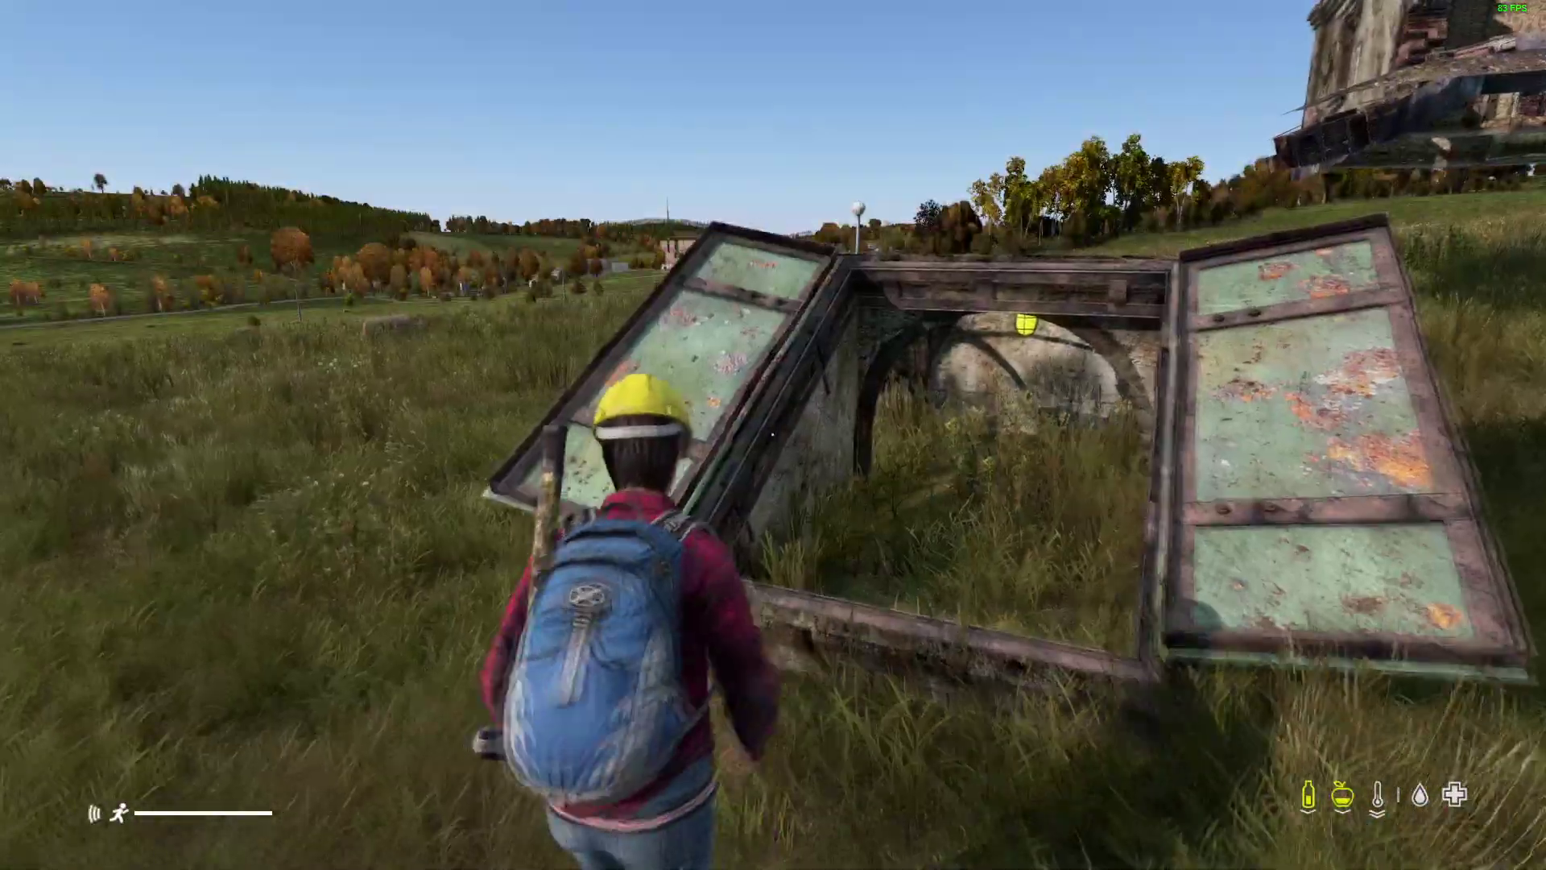
{"action": "key", "text": "w"}
{"action": "key", "text": "w"}
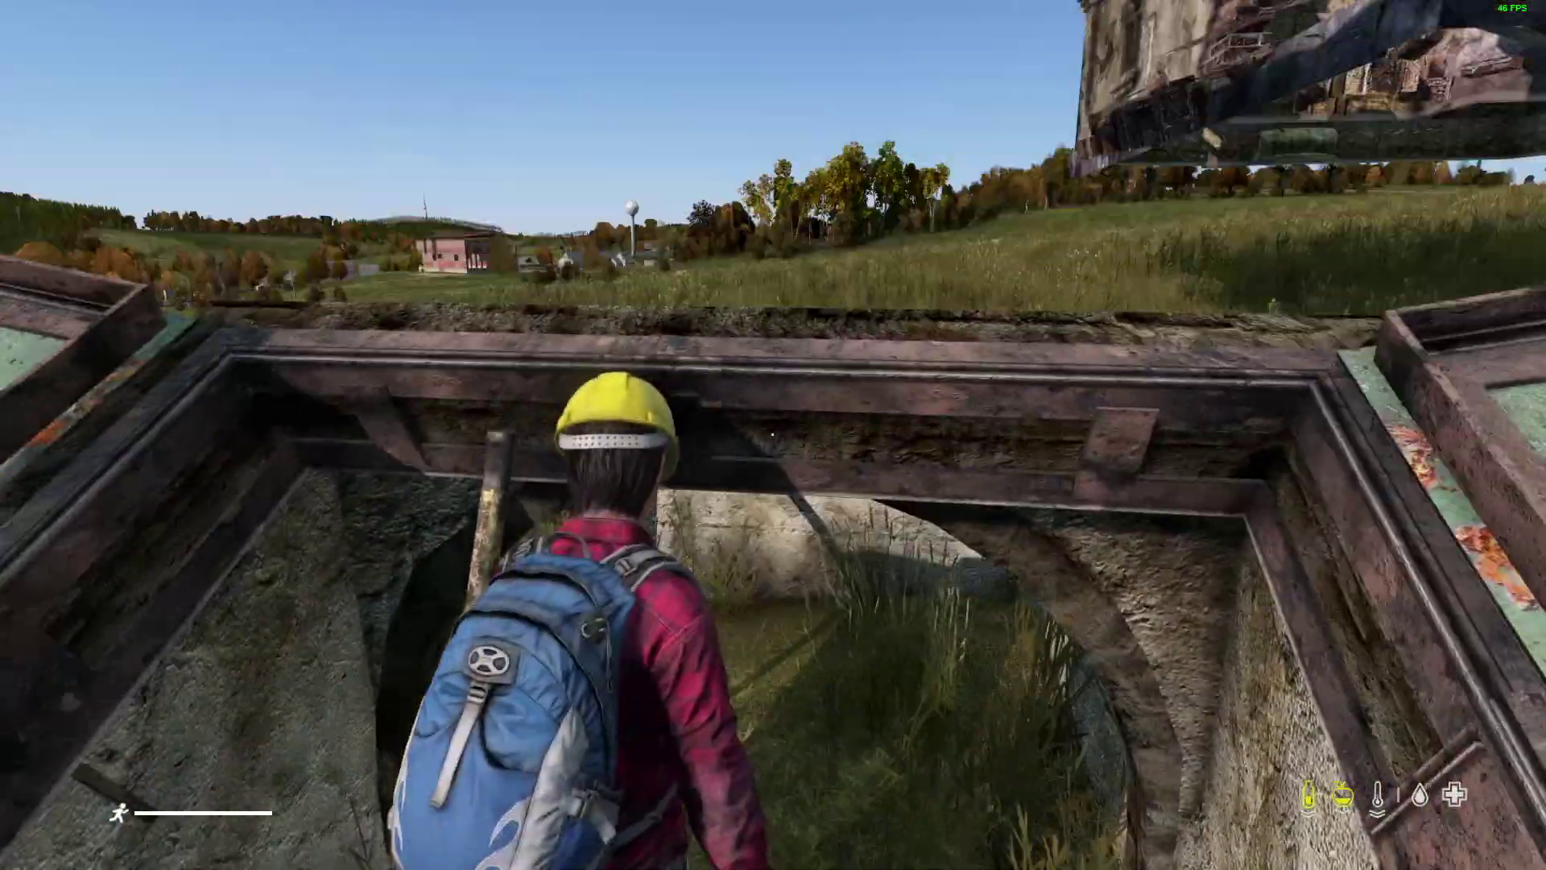
{"action": "key", "text": "s"}
{"action": "key", "text": "shift+y"}
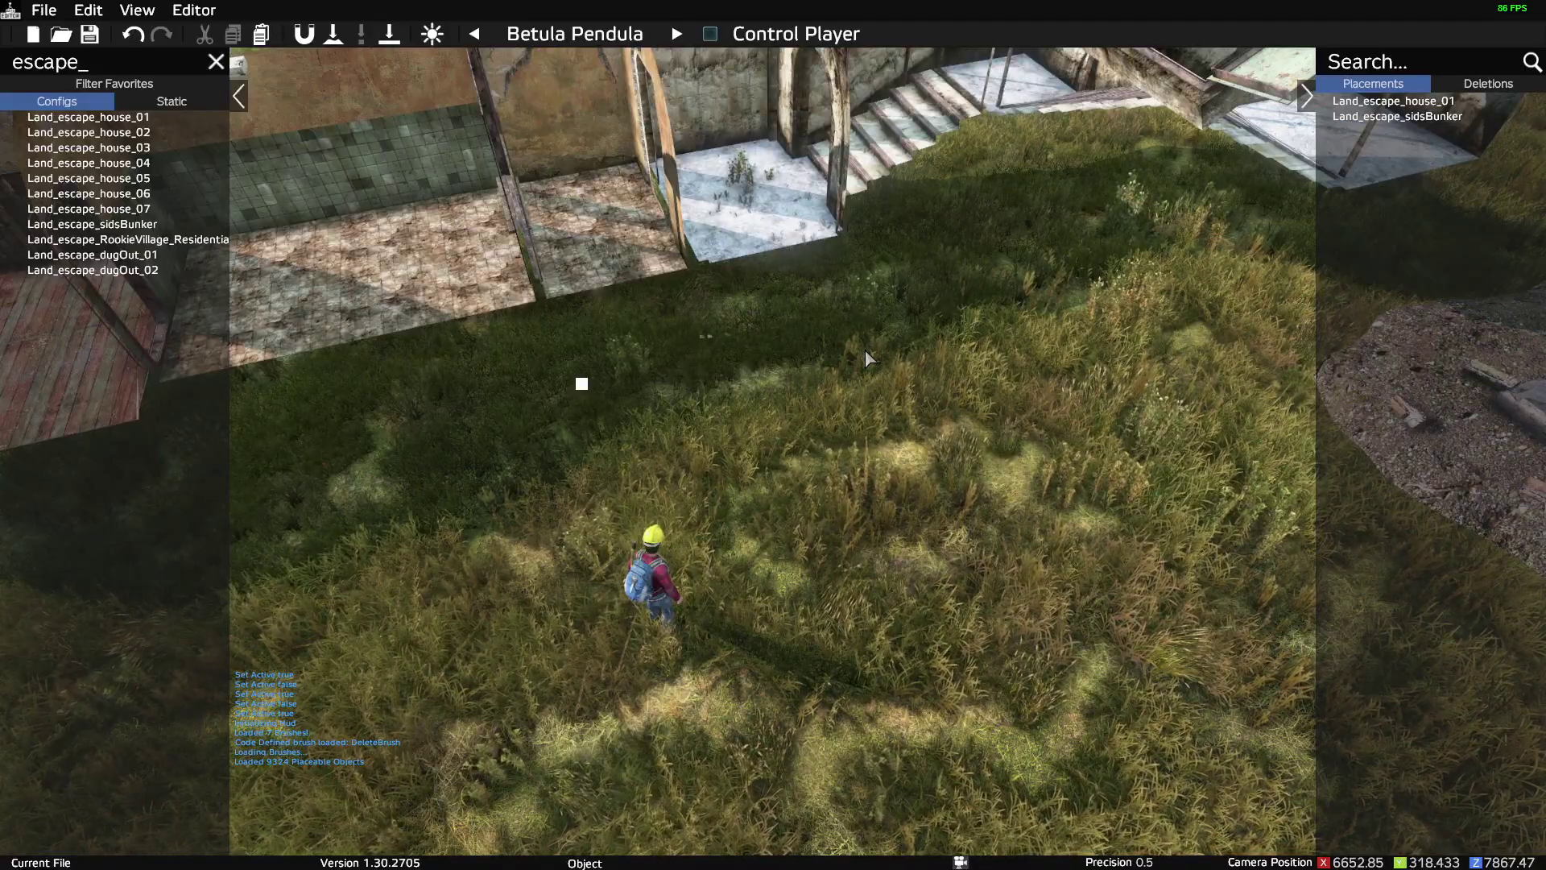
Set the environment time to 13392 for night-time lighting and apply it.
{"action": "left_click", "coordinate": [194, 12]}
{"action": "left_click", "coordinate": [221, 59]}
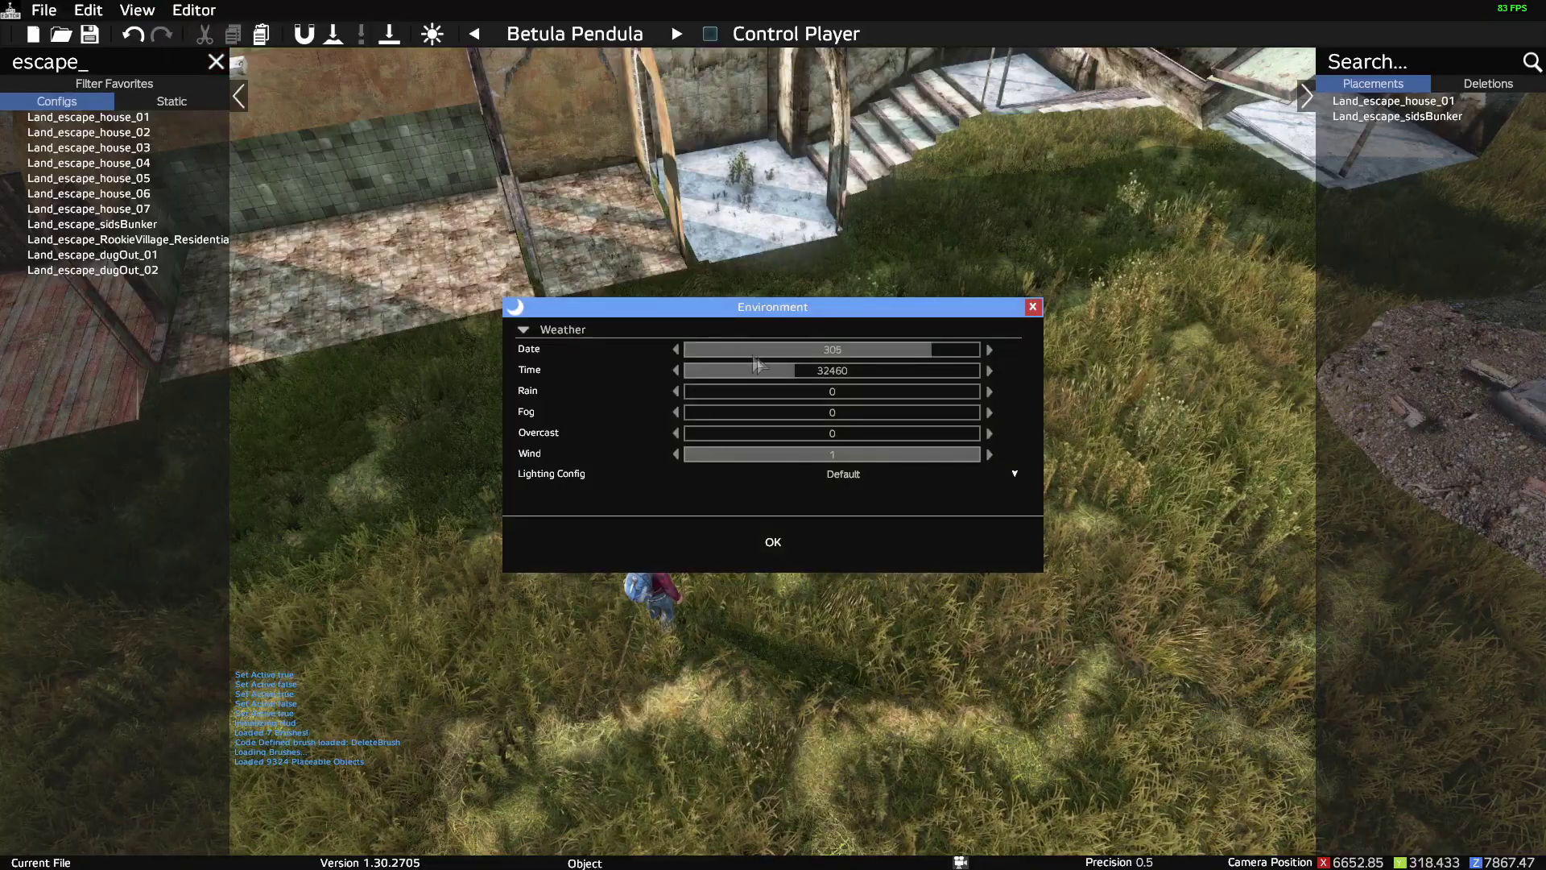
{"action": "left_click_drag", "start_coordinate": [791, 385], "coordinate": [737, 380]}
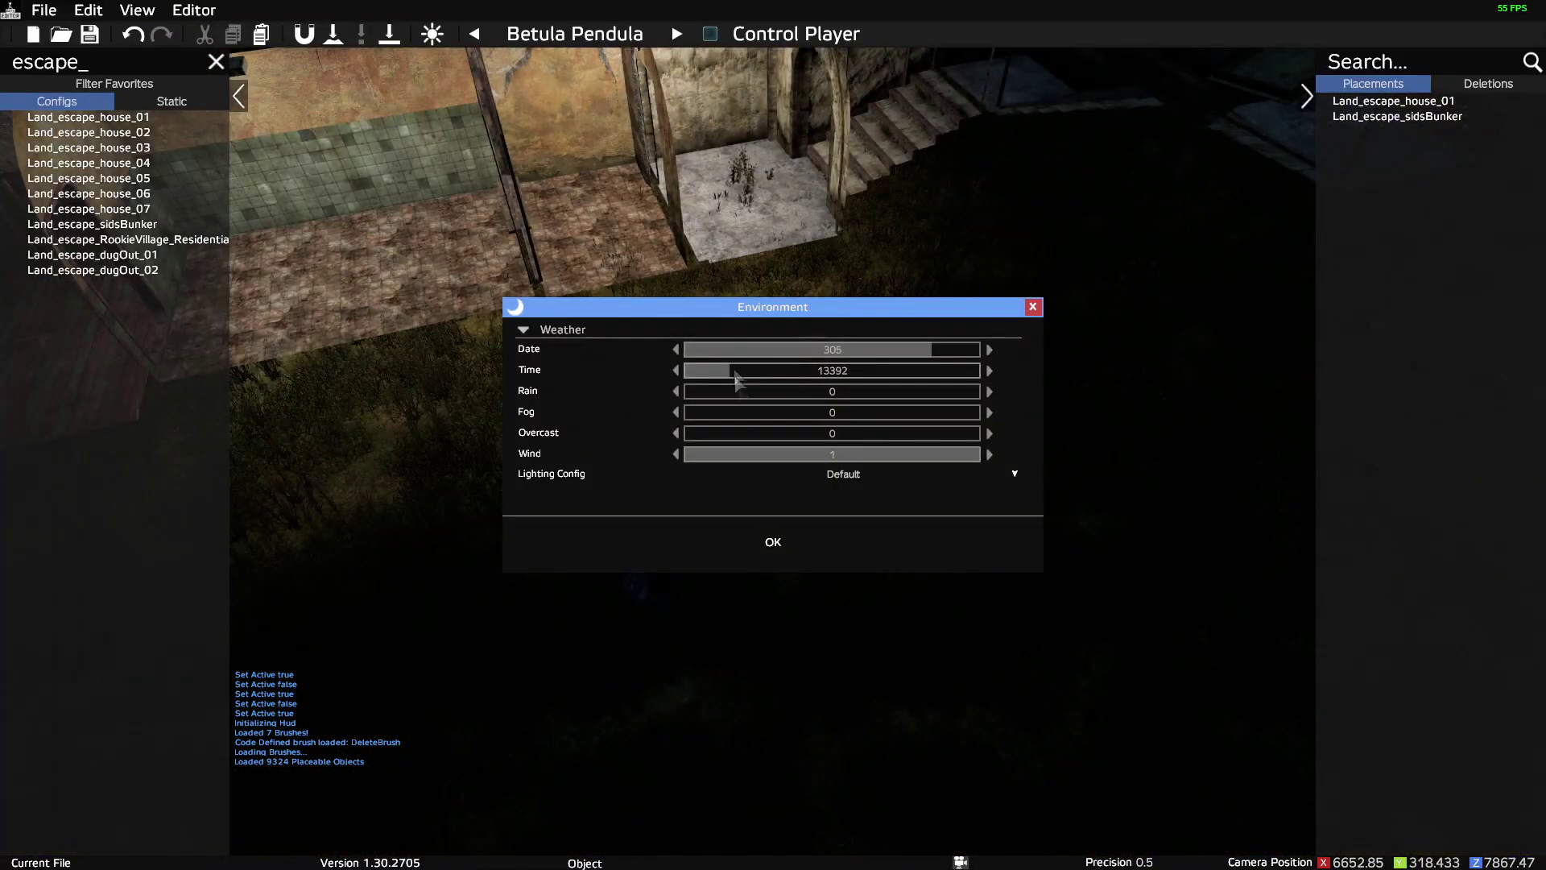
{"action": "left_click", "coordinate": [772, 544]}
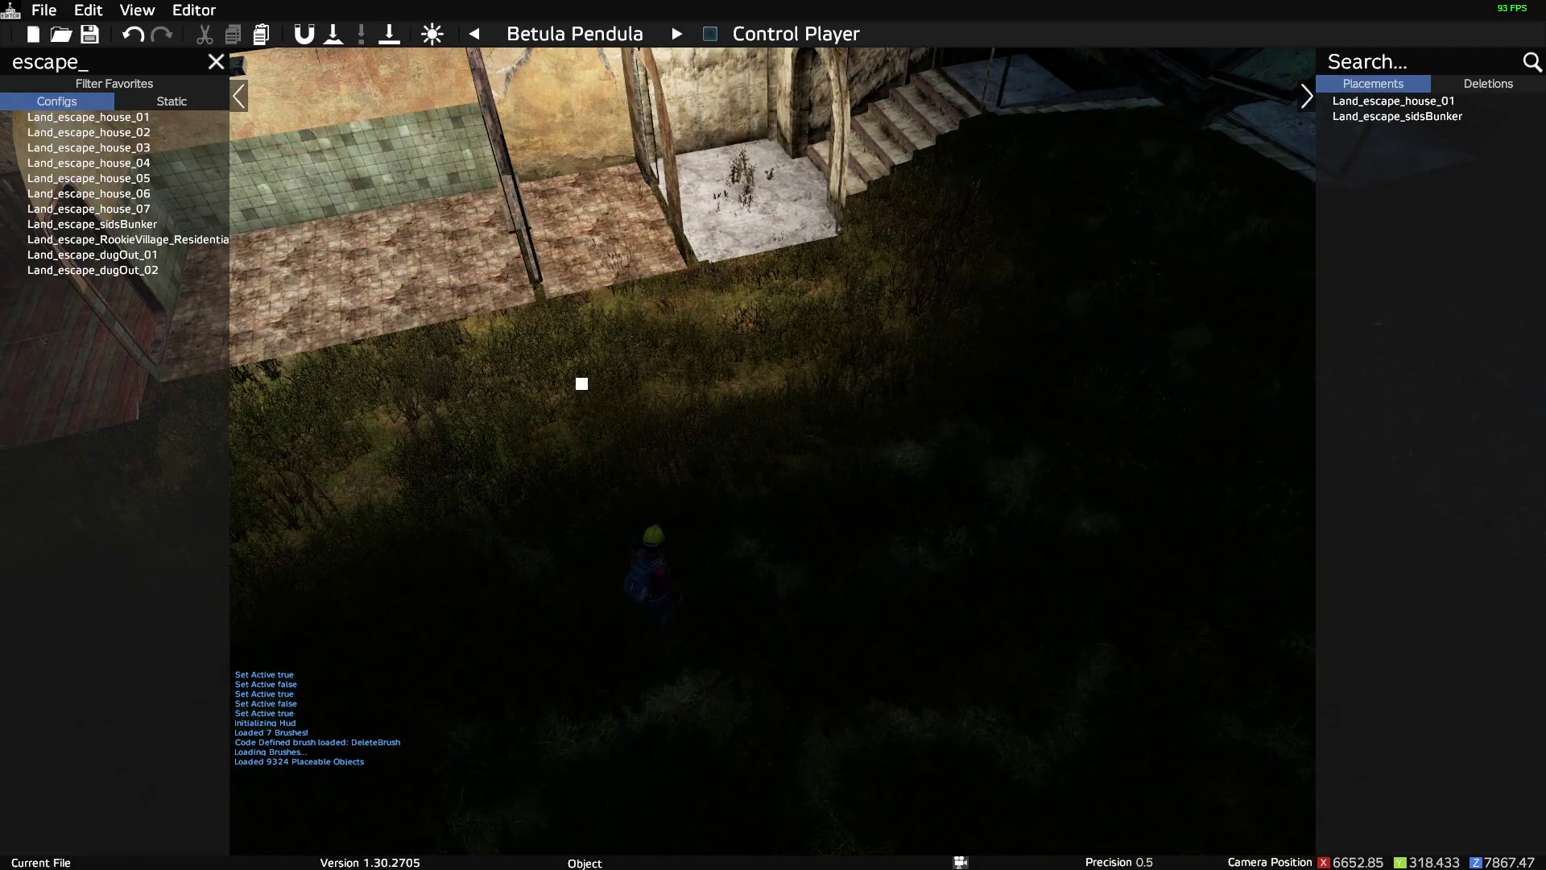
Return to the player character and walk up to the bunker's tiled room to inspect its ceiling lamp and wall lighting at night.
{"action": "key", "text": "p"}
{"action": "key", "text": "w"}
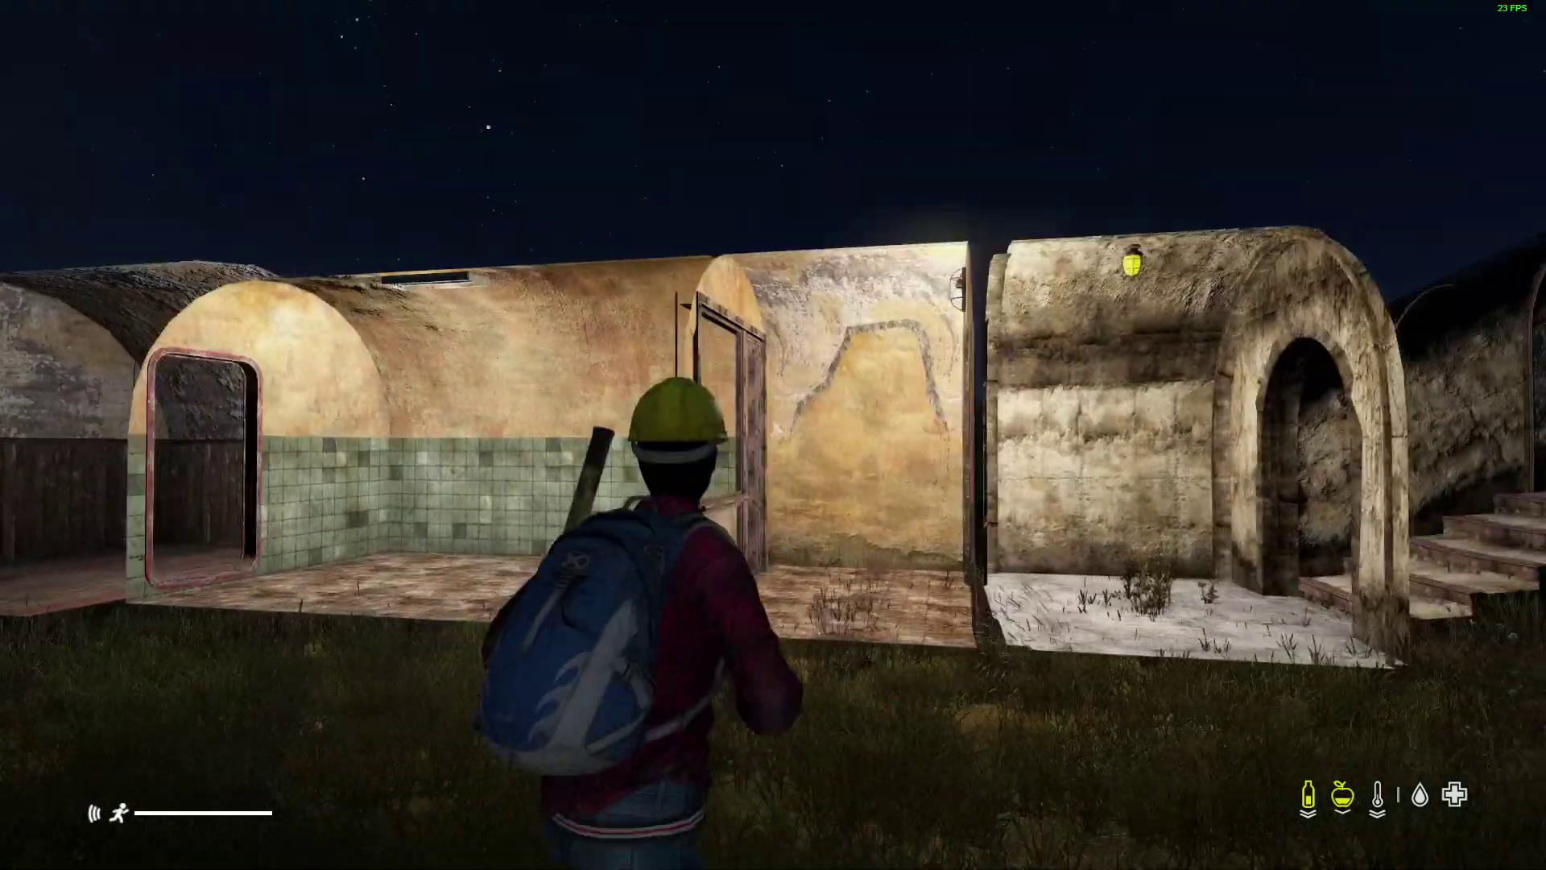
{"action": "key", "text": "w"}
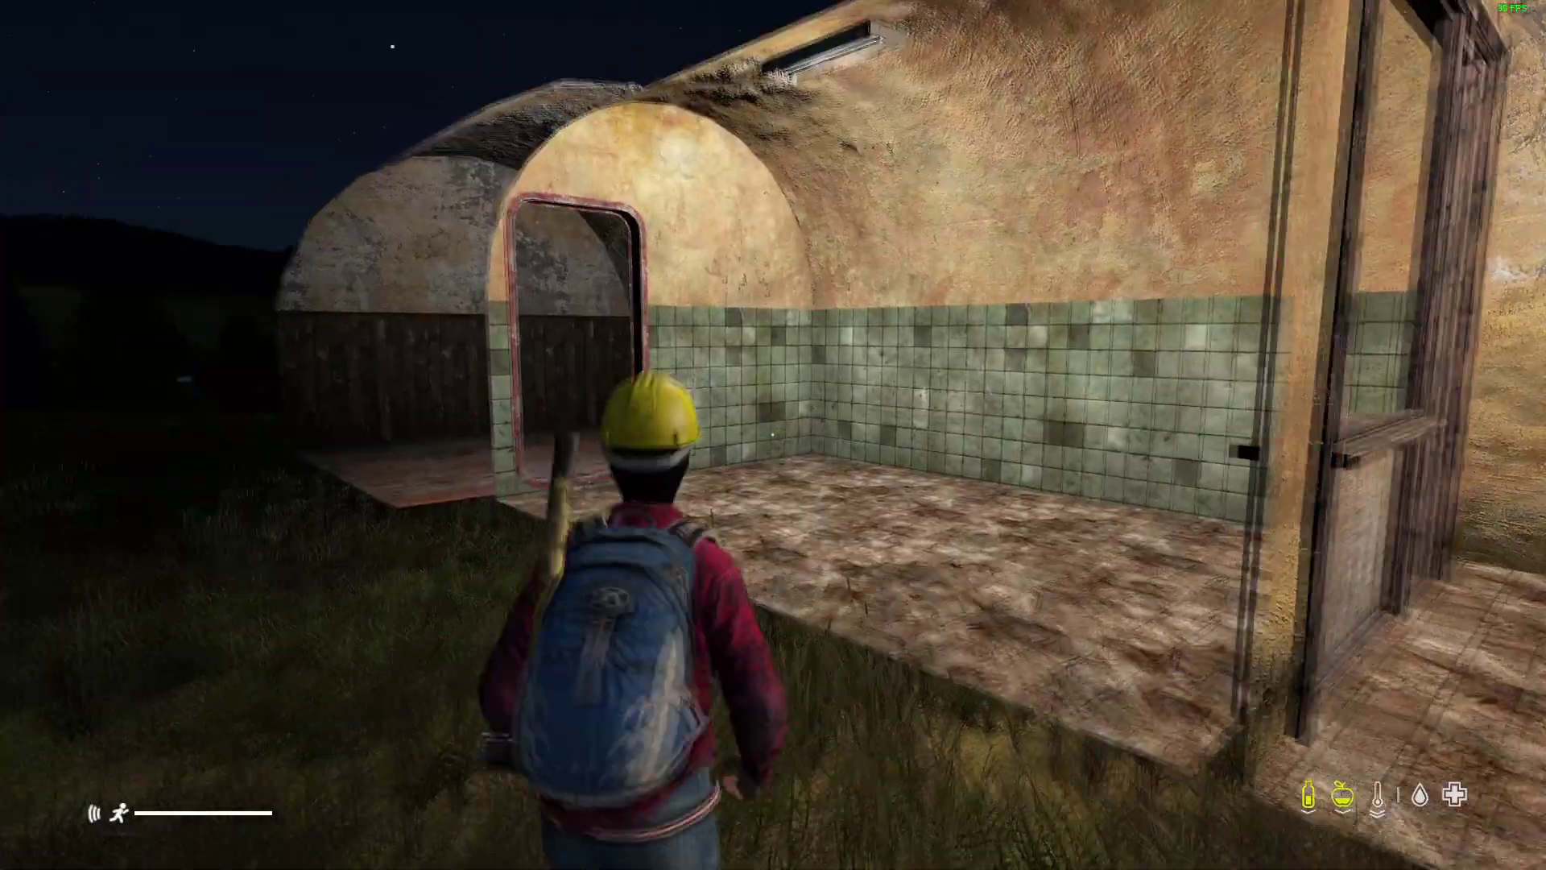
{"action": "key", "text": "w"}
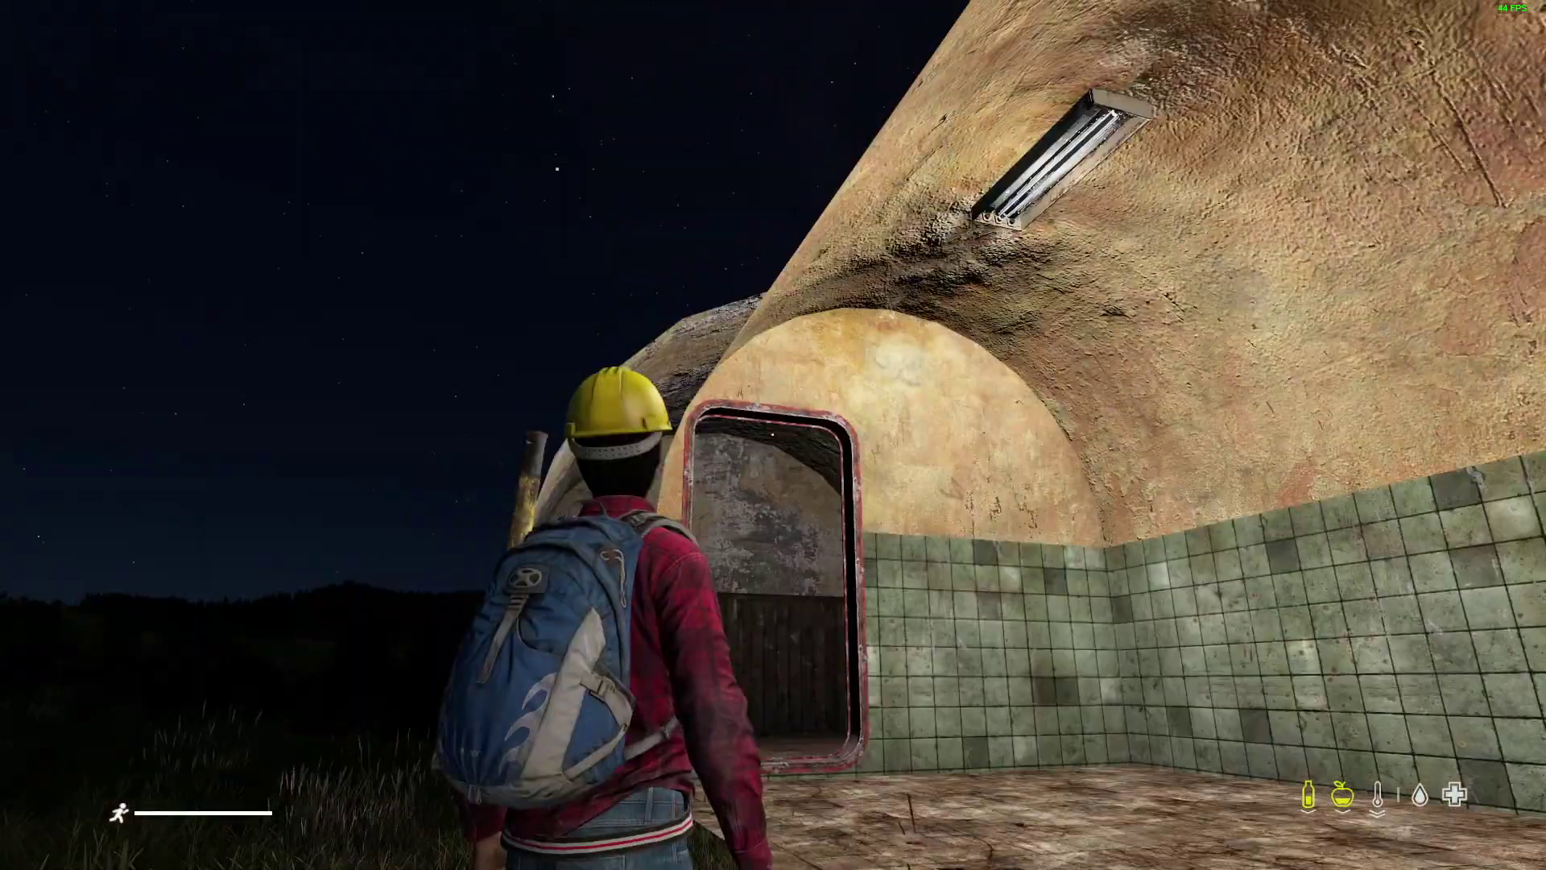
{"action": "key", "text": "w"}
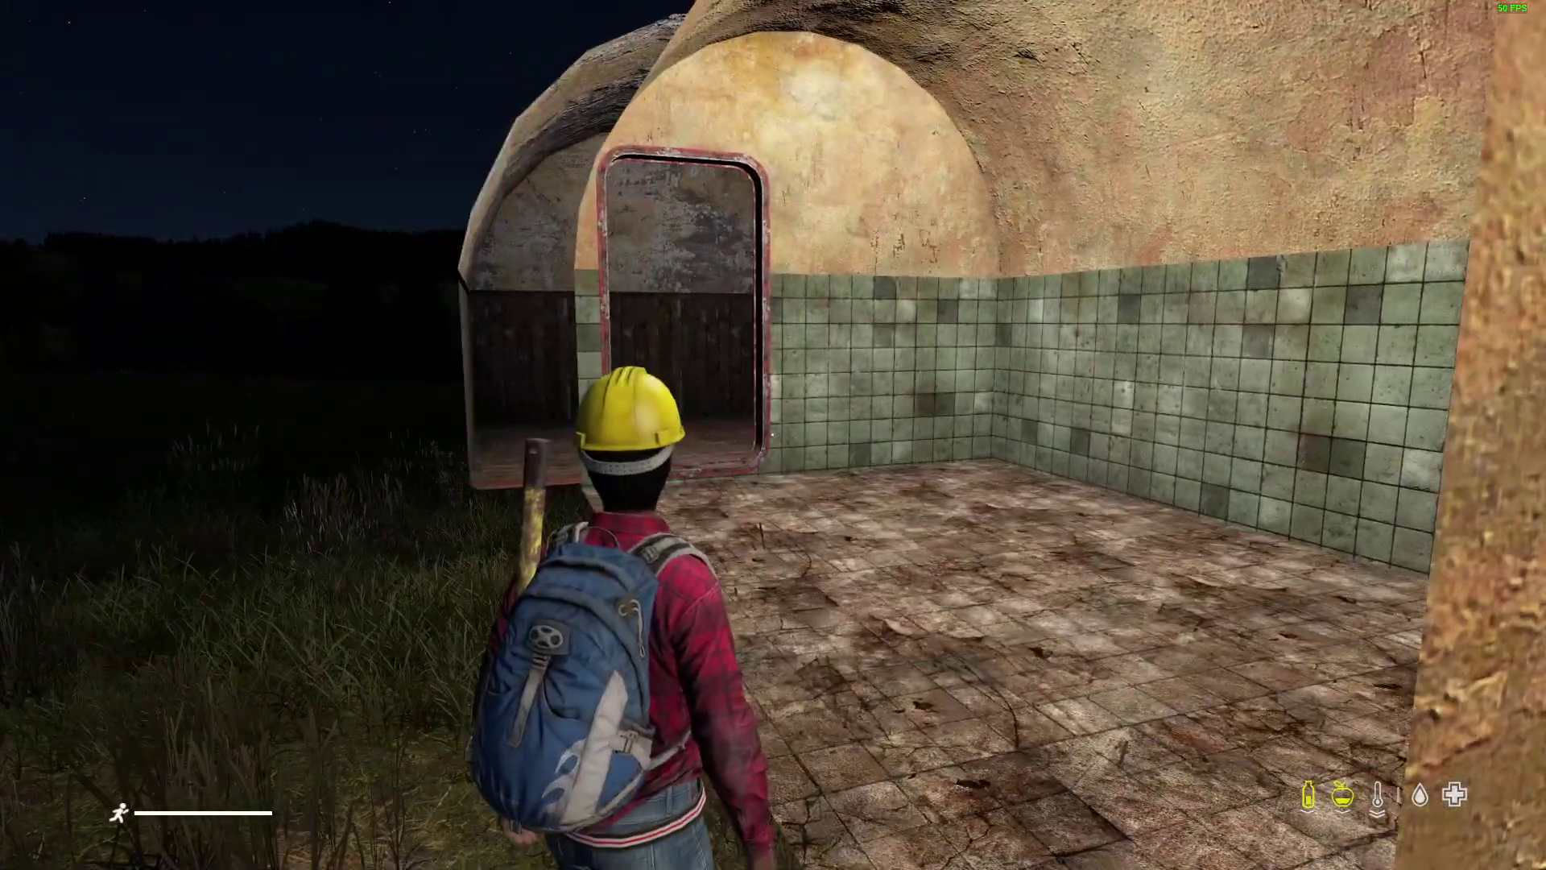
{"action": "key", "text": "w"}
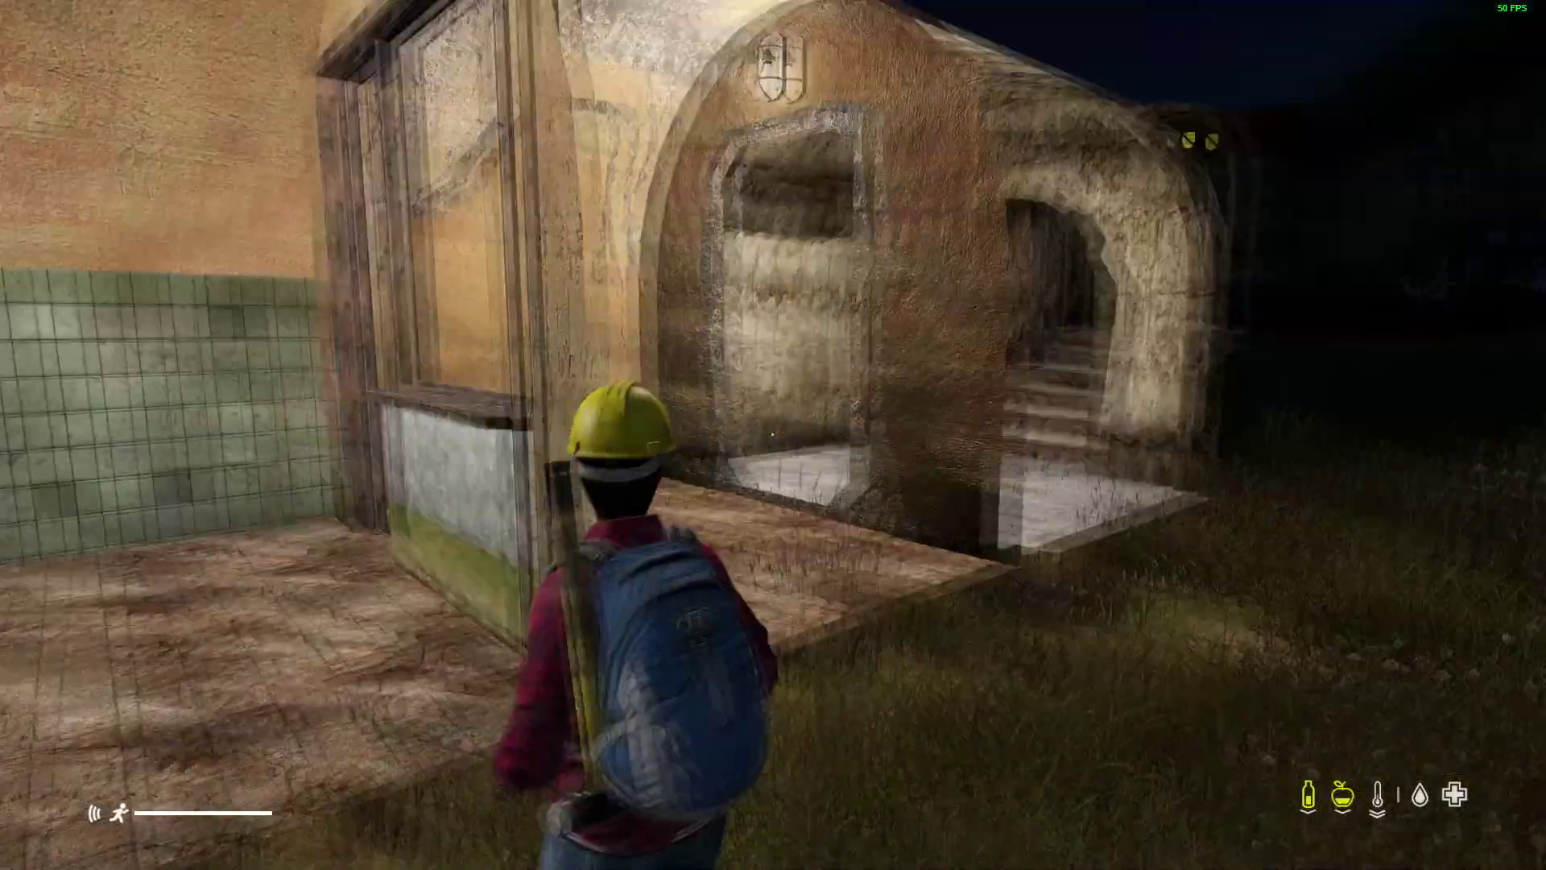
Walk the character across the grass along the open bunker to examine the lit rooms, wall lamps and stairway from outside.
{"action": "key", "text": "w"}
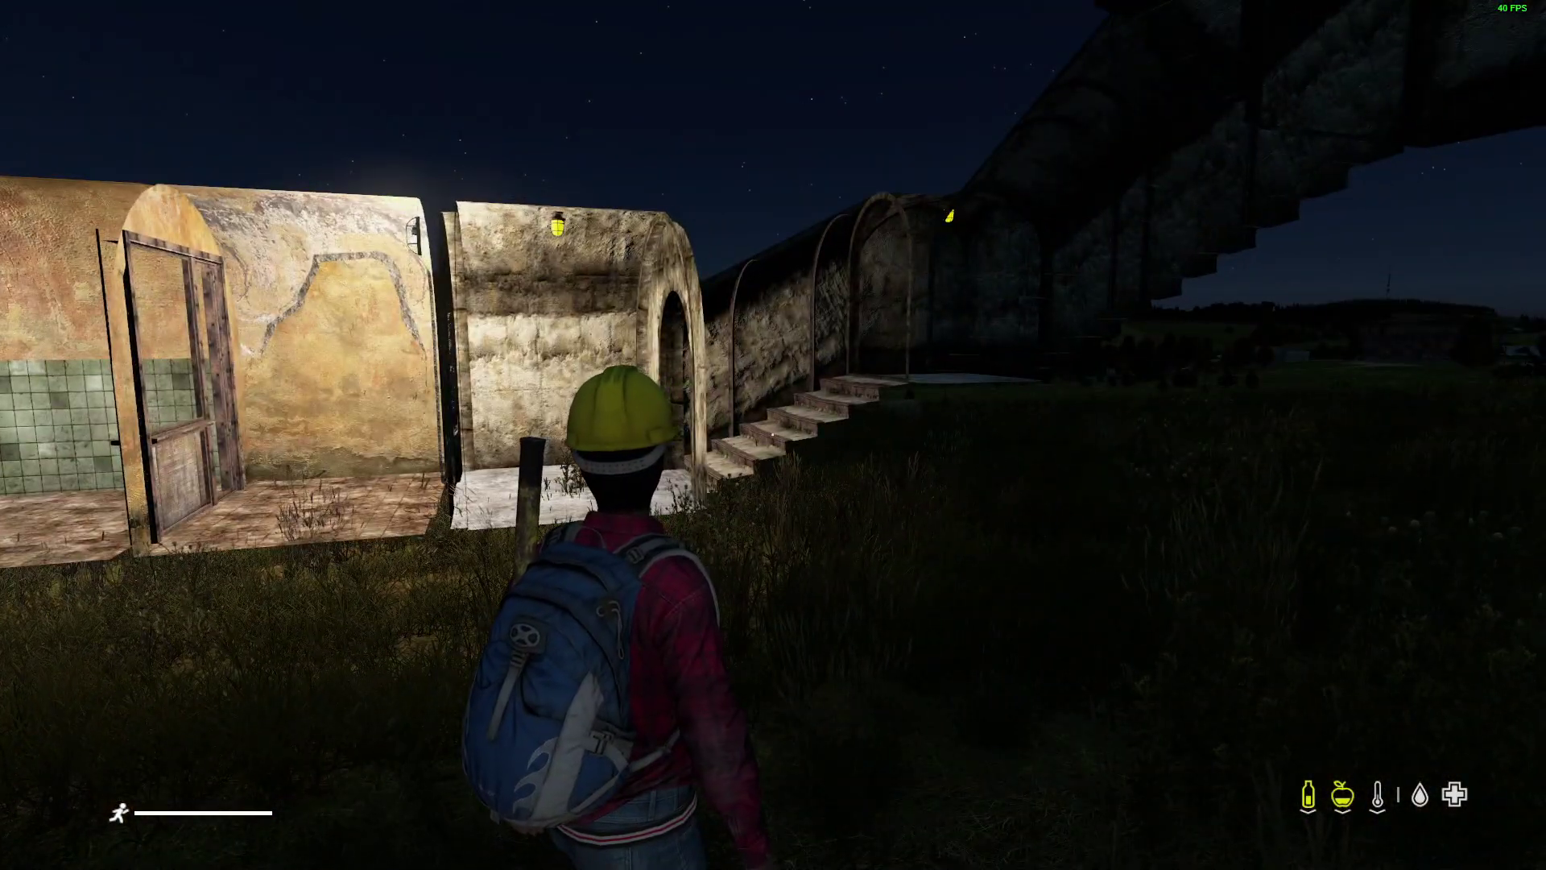
{"action": "key", "text": "a"}
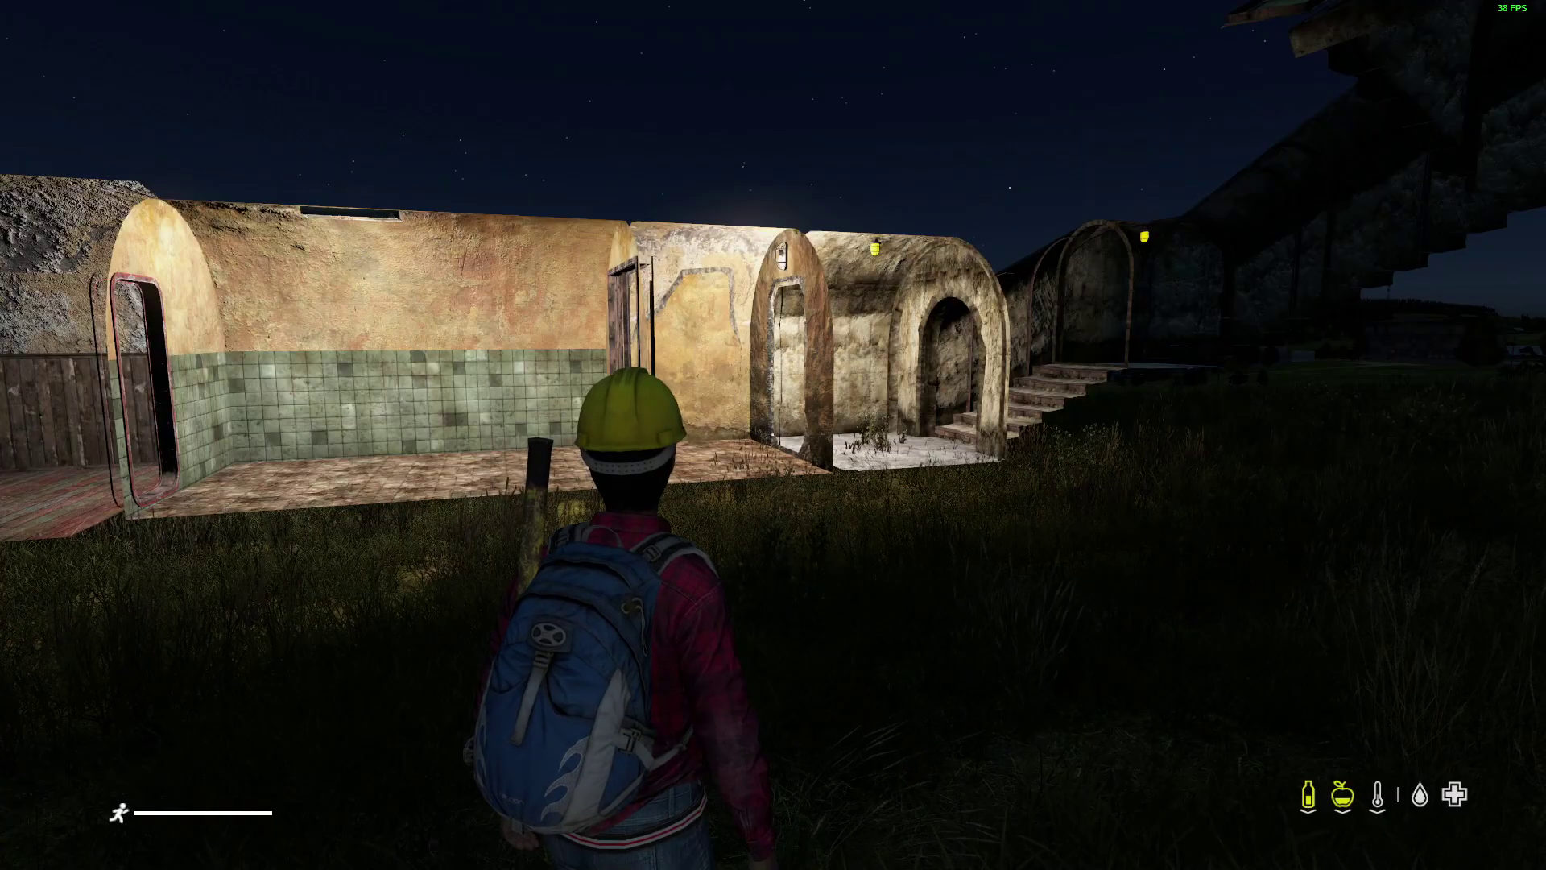
{"action": "key", "text": "w"}
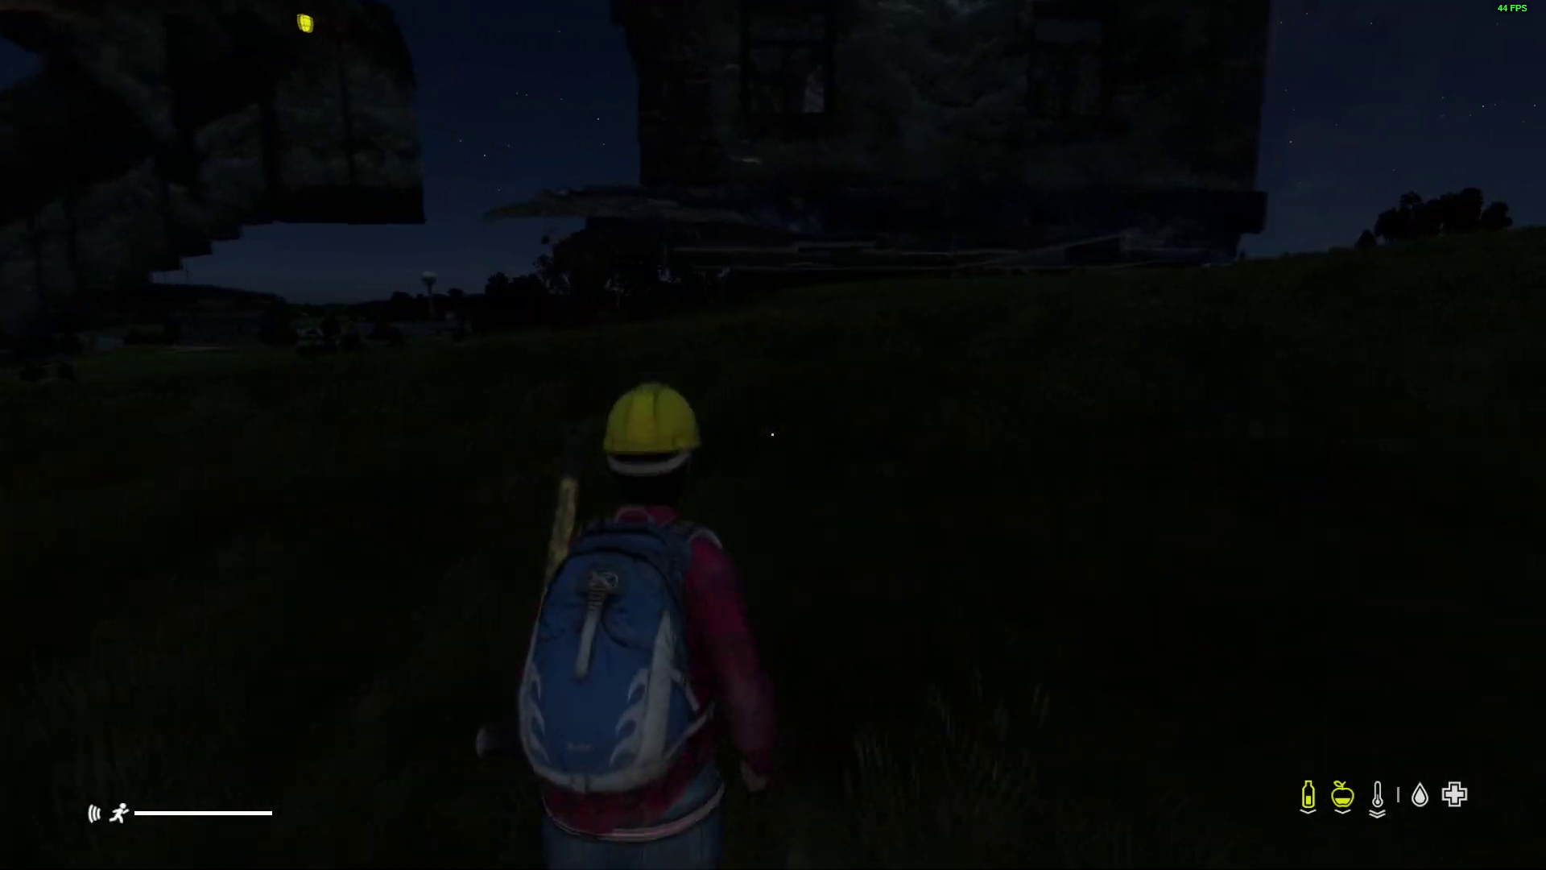
{"action": "key", "text": "w"}
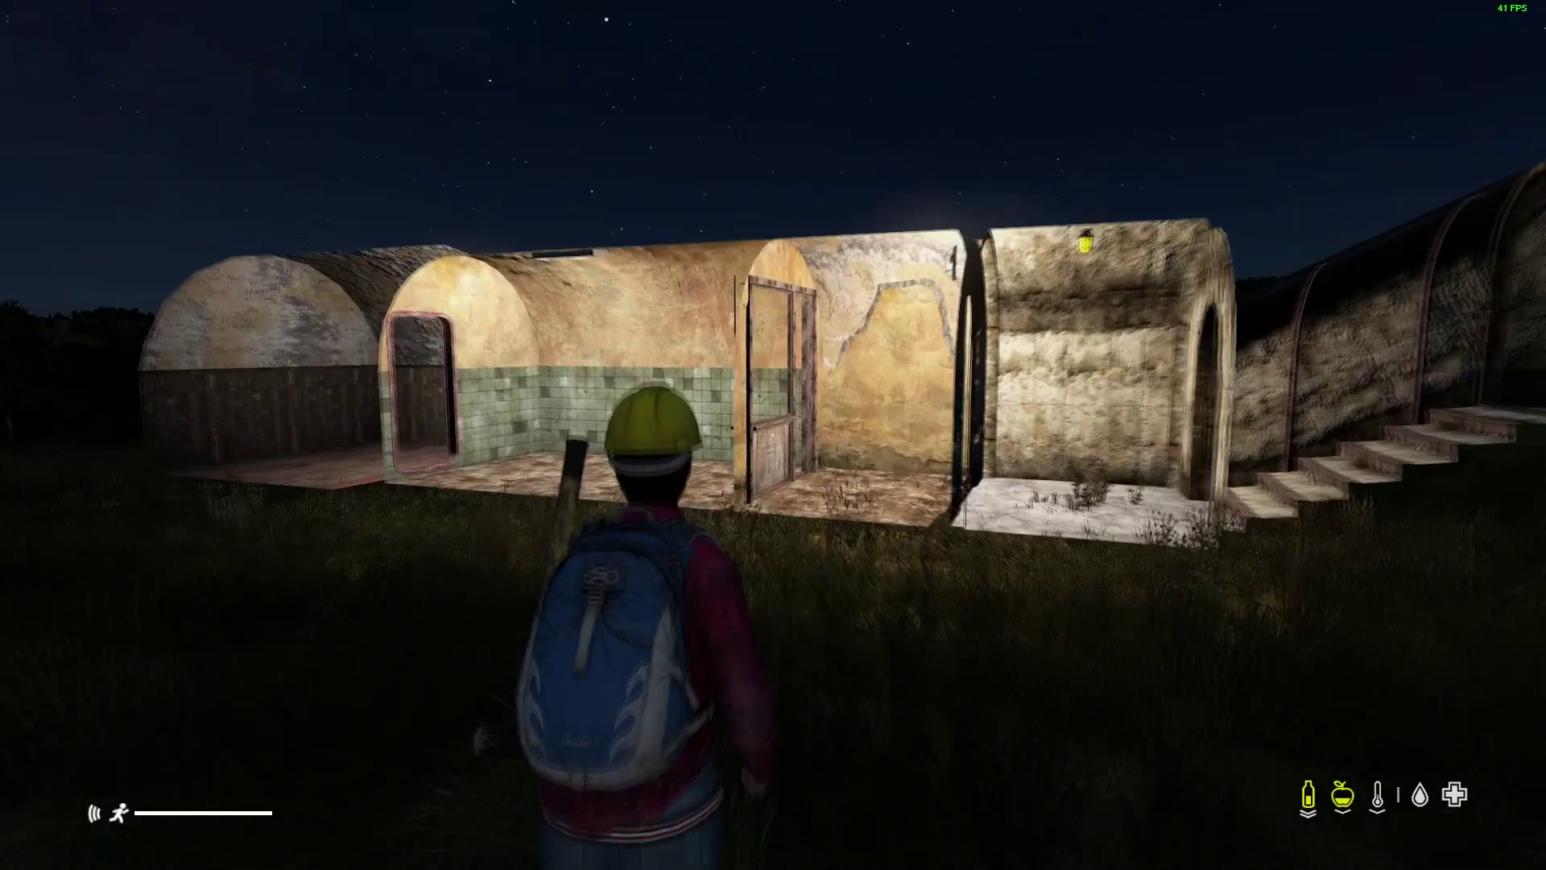
{"action": "key", "text": "w"}
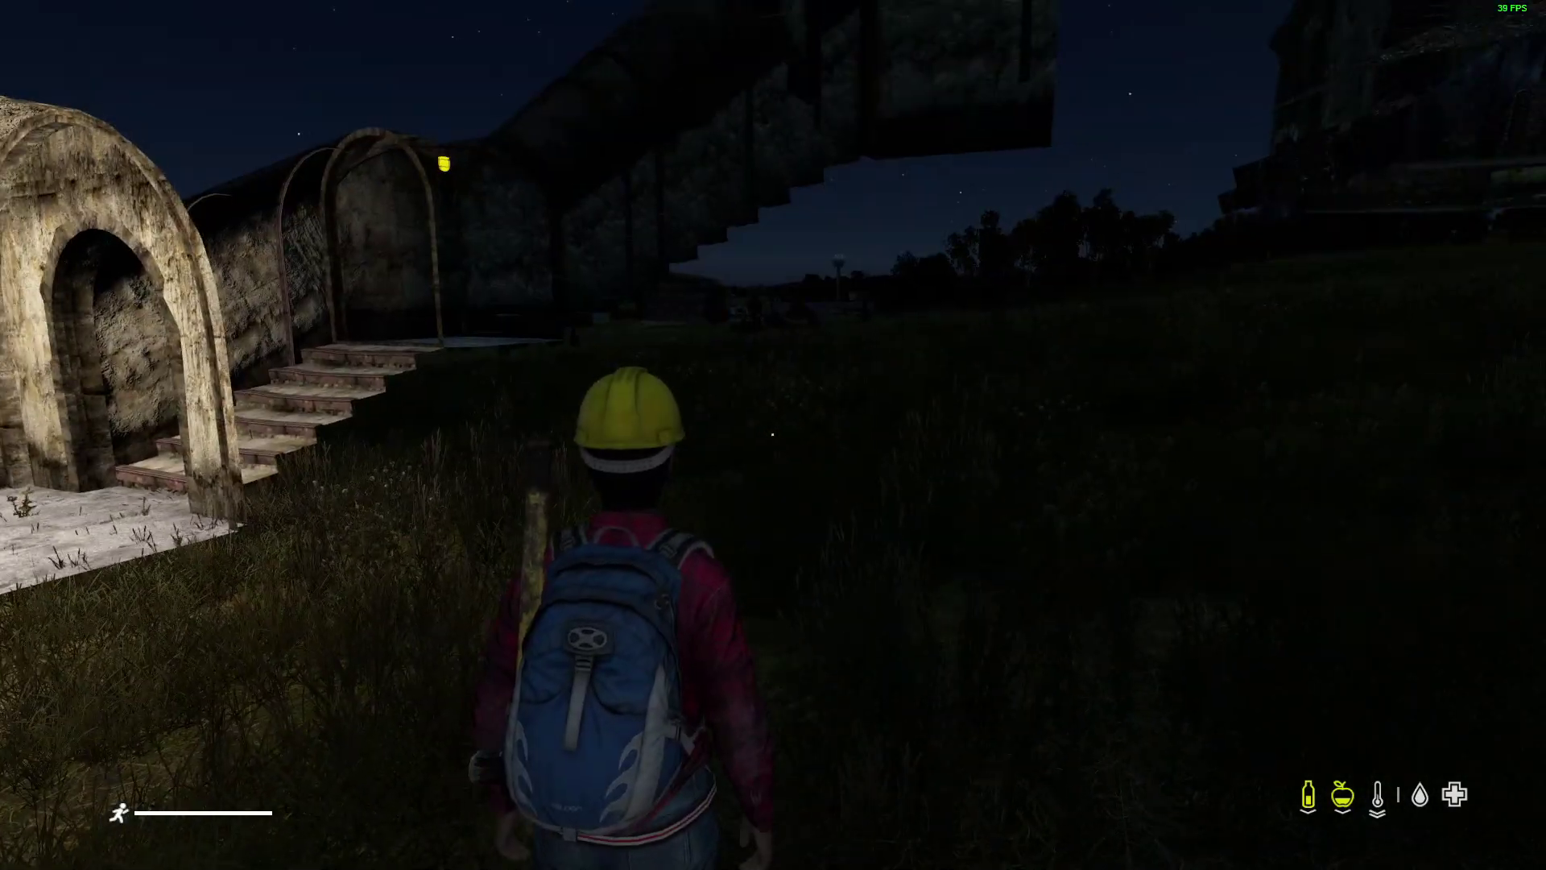